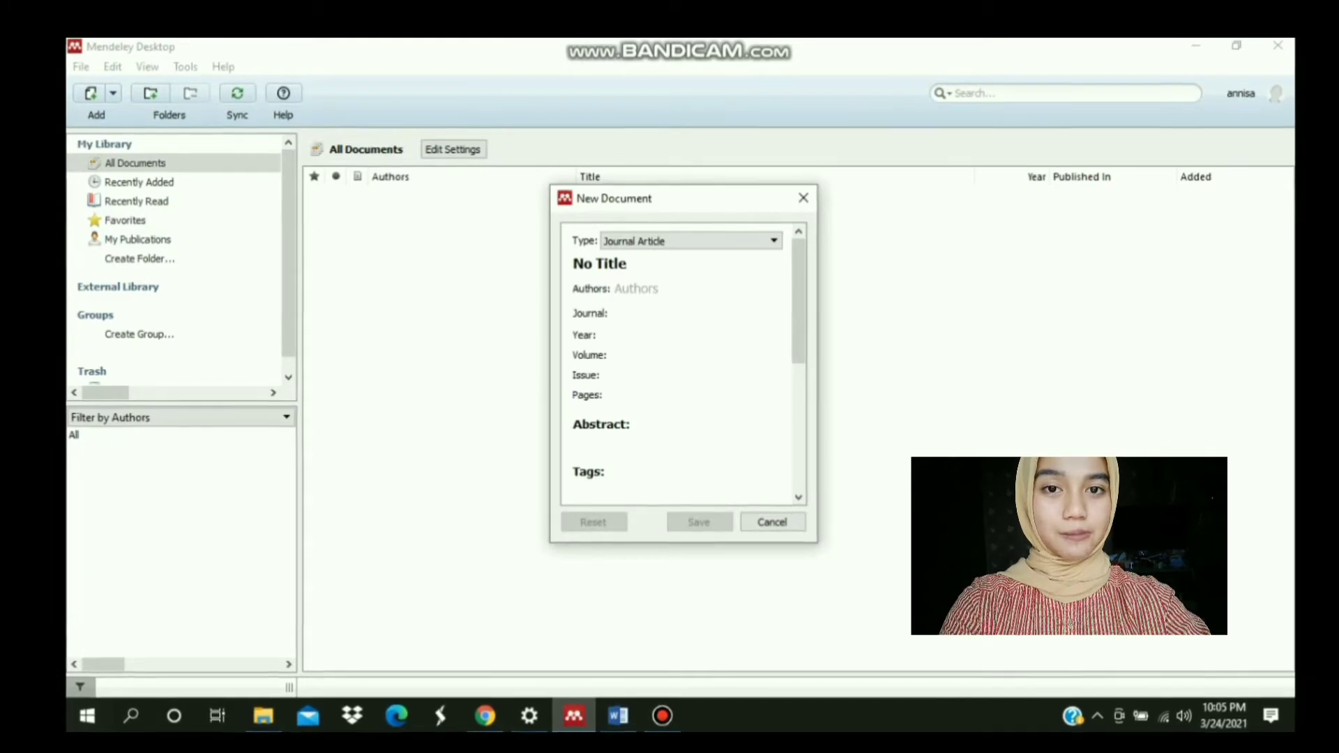
Set the new document's type to Book and its title to "Public Speaking"
{"action": "left_click", "coordinate": [690, 241]}
{"action": "left_click", "coordinate": [633, 256]}
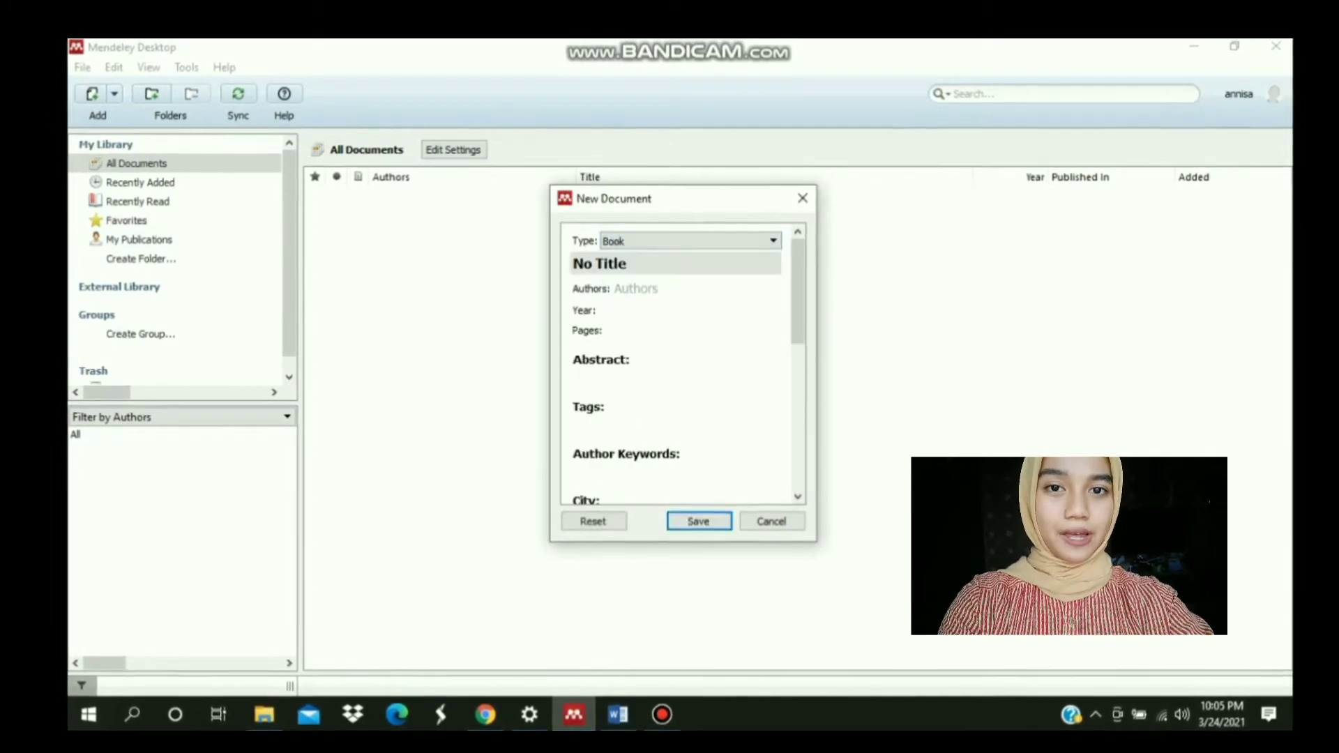
{"action": "left_click", "coordinate": [641, 264]}
{"action": "type", "text": "N"}
{"action": "key", "text": "BackSpace"}
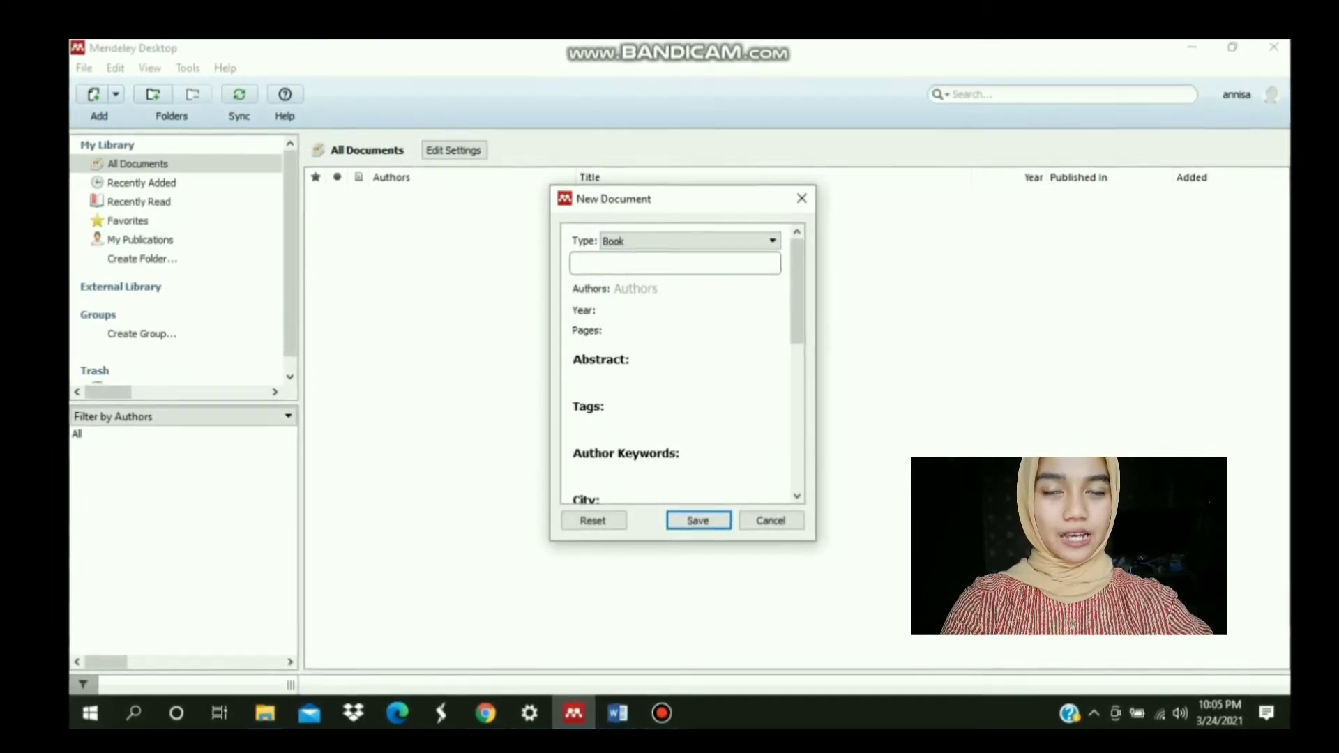
{"action": "type", "text": "Publ"}
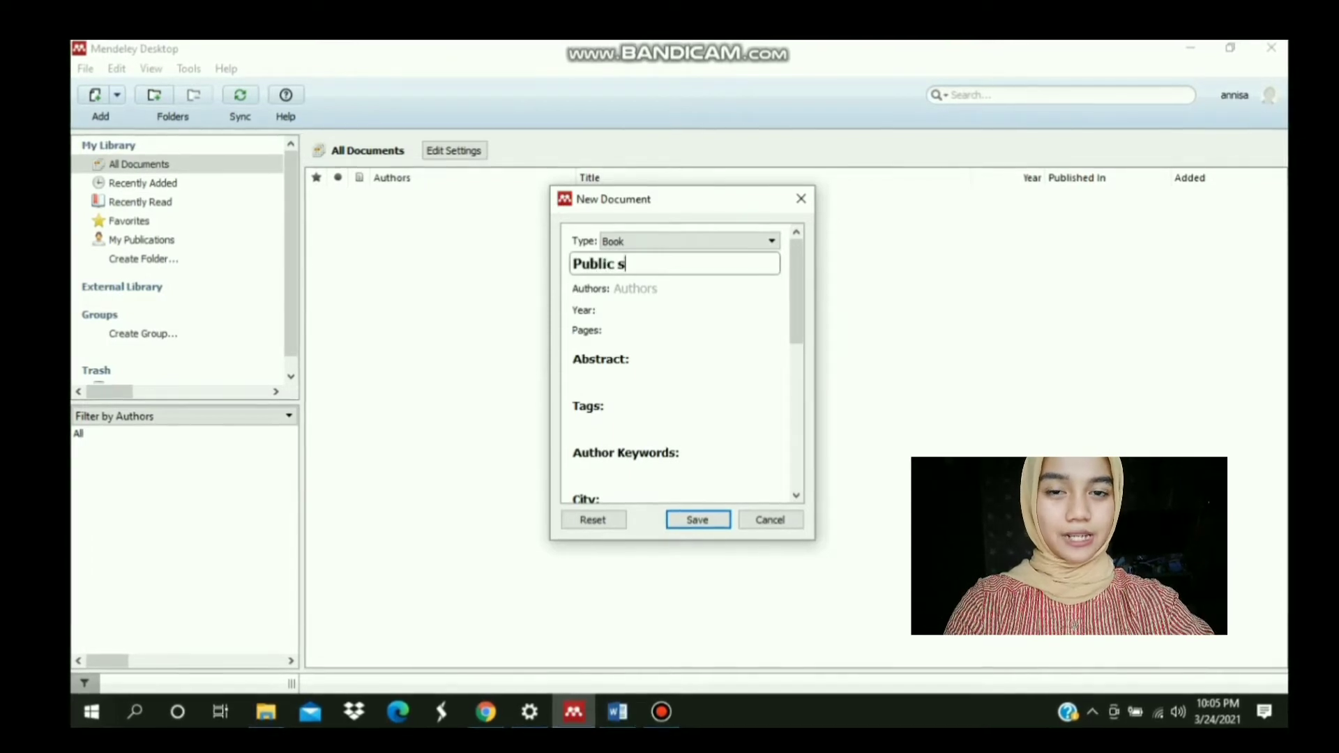
{"action": "type", "text": "ic Speaking"}
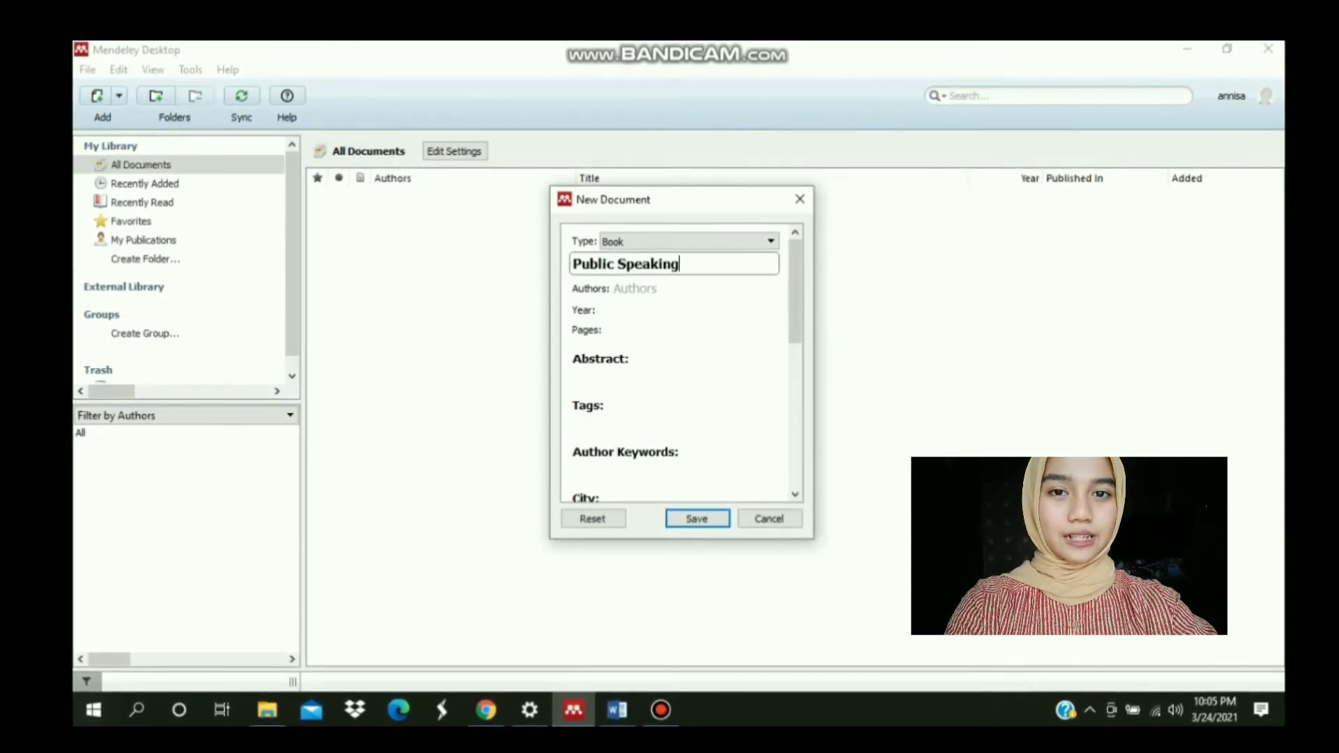
Enter the author's name by picking the matching suggestion, and set the publication year to 2010
{"action": "key", "text": "Tab"}
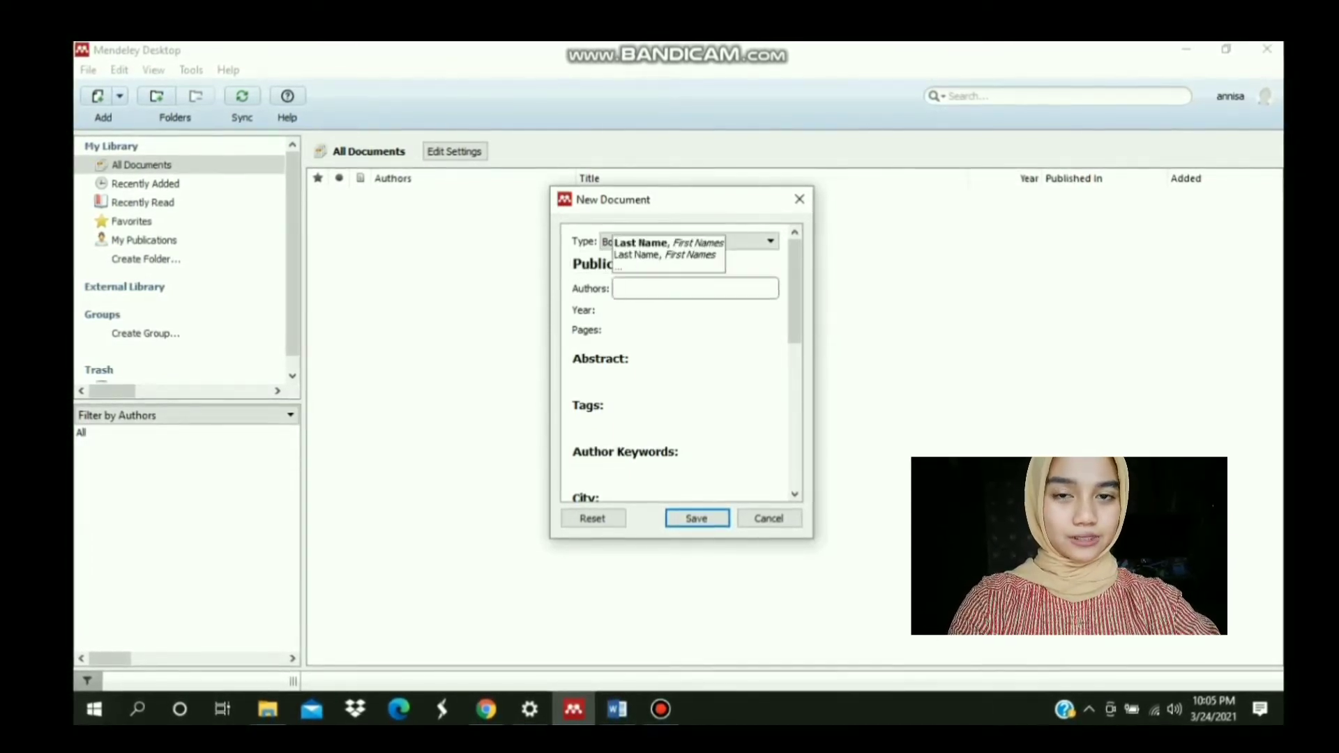
{"action": "type", "text": "hele"}
{"action": "left_click", "coordinate": [641, 334]}
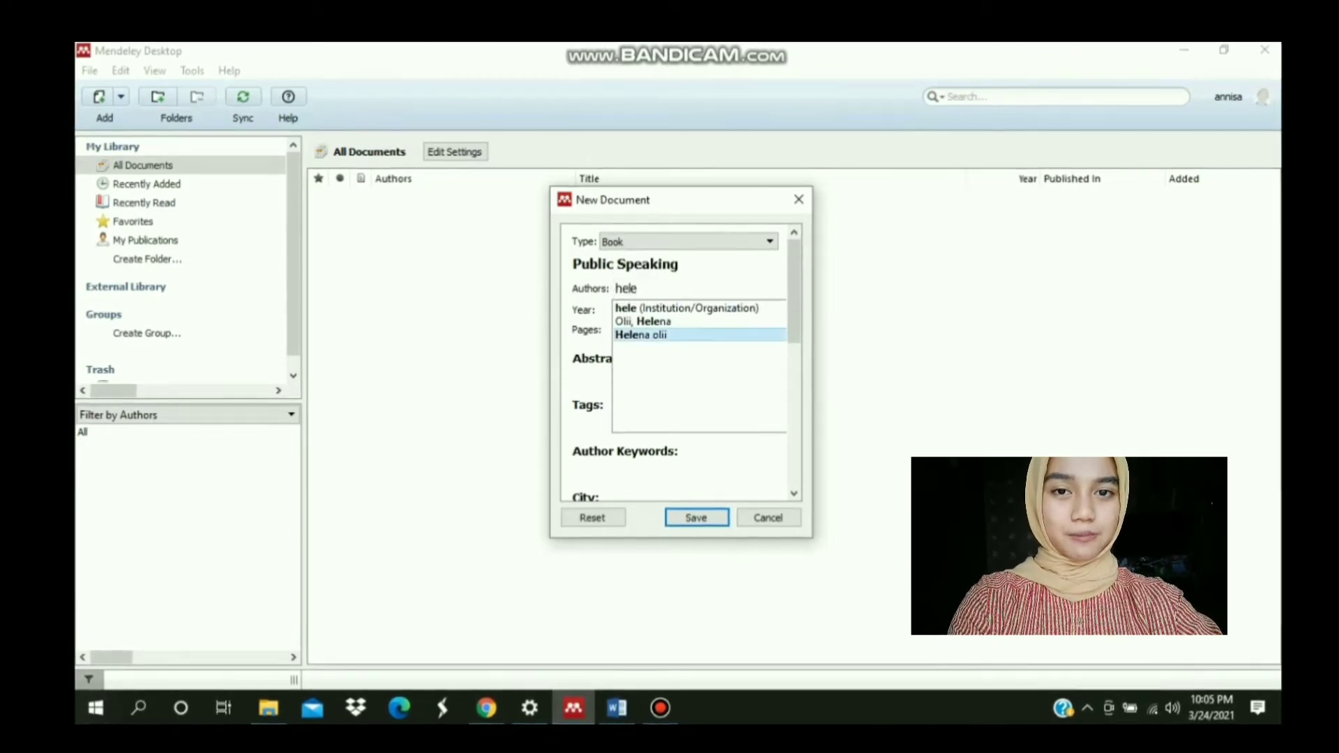
{"action": "key", "text": "Return"}
{"action": "key", "text": "Tab"}
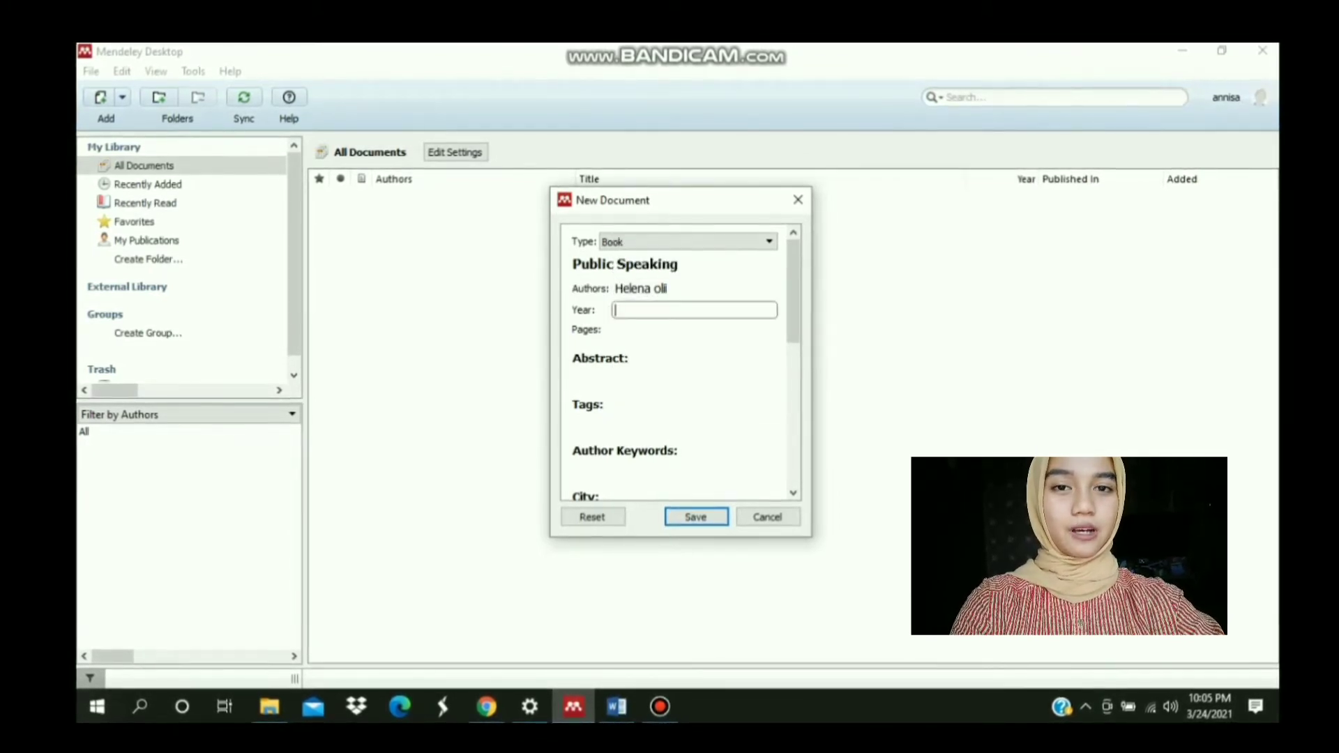
{"action": "key", "text": "Tab"}
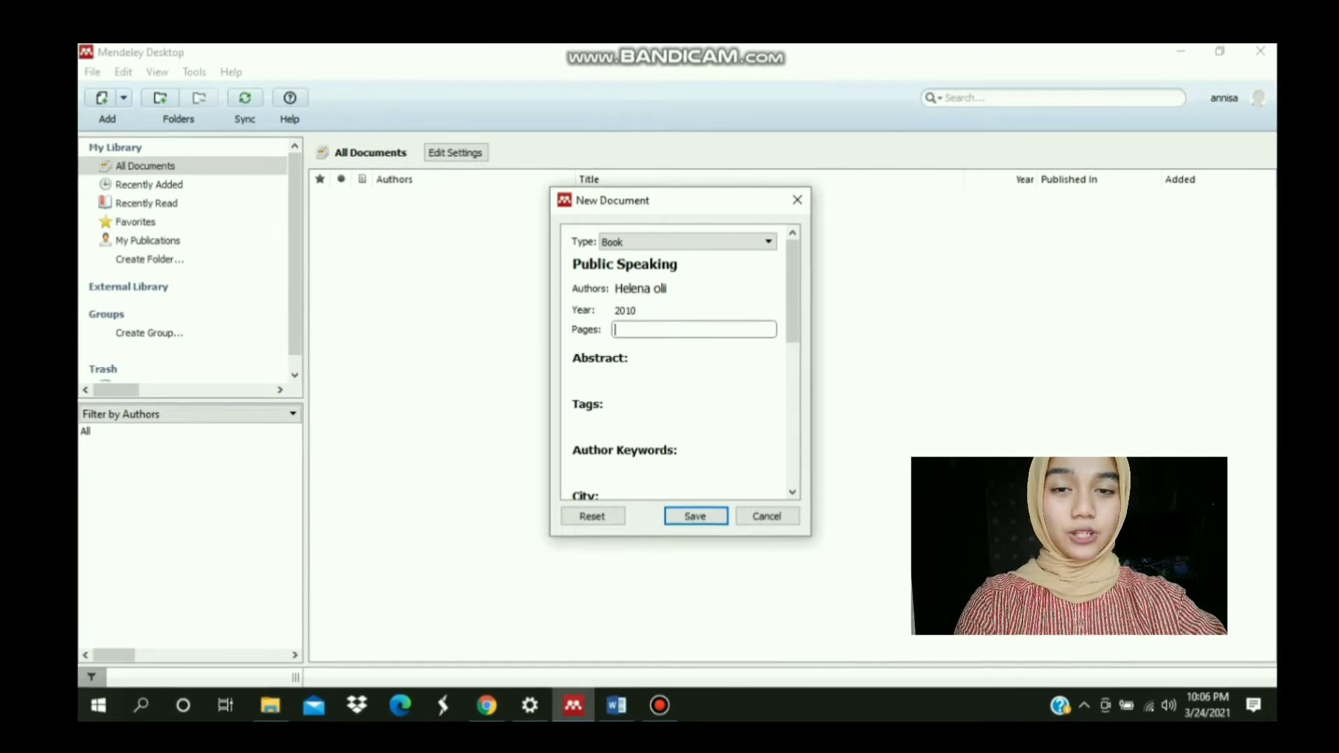
Set the book's edition to 2
{"action": "type", "text": "2"}
{"action": "left_click_drag", "start_coordinate": [792, 293], "coordinate": [793, 363]}
{"action": "left_click", "coordinate": [672, 375]}
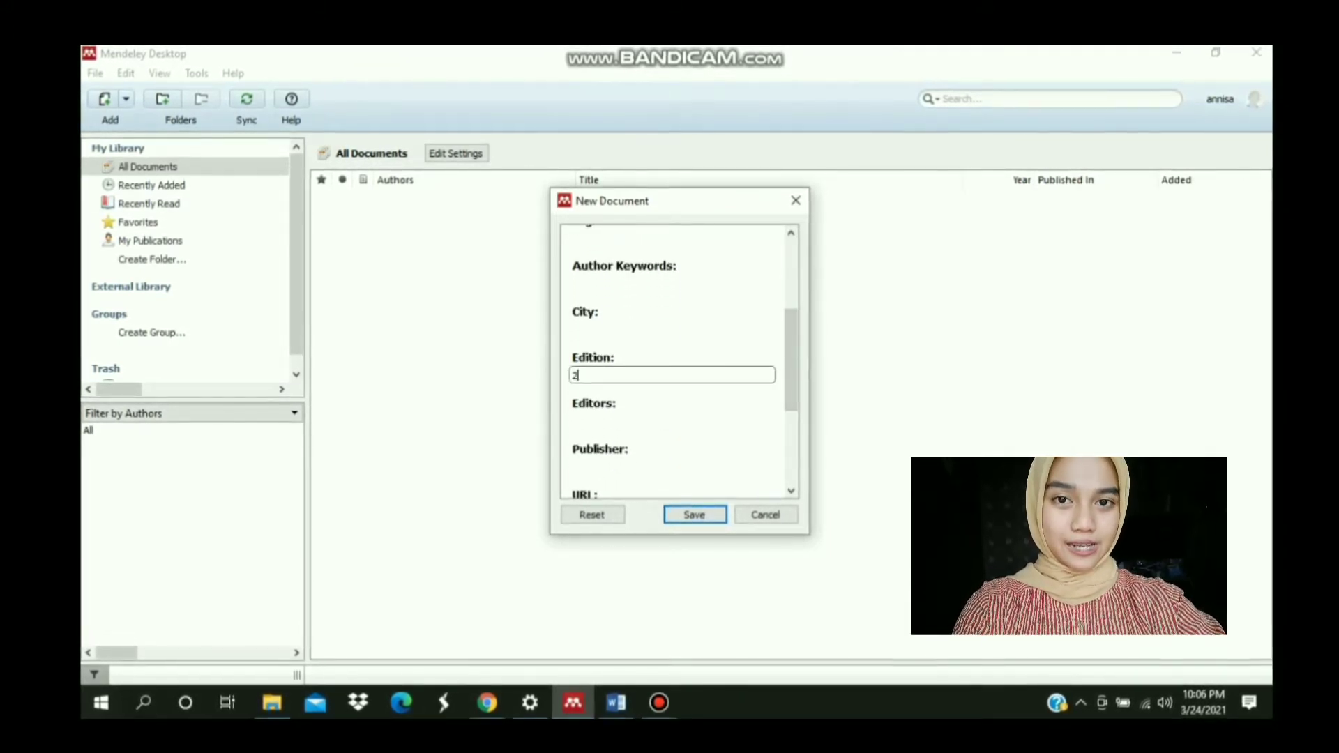
{"action": "type", "text": "2"}
Enter the editor's full name with academic titles in the book's details
{"action": "key", "text": "Tab"}
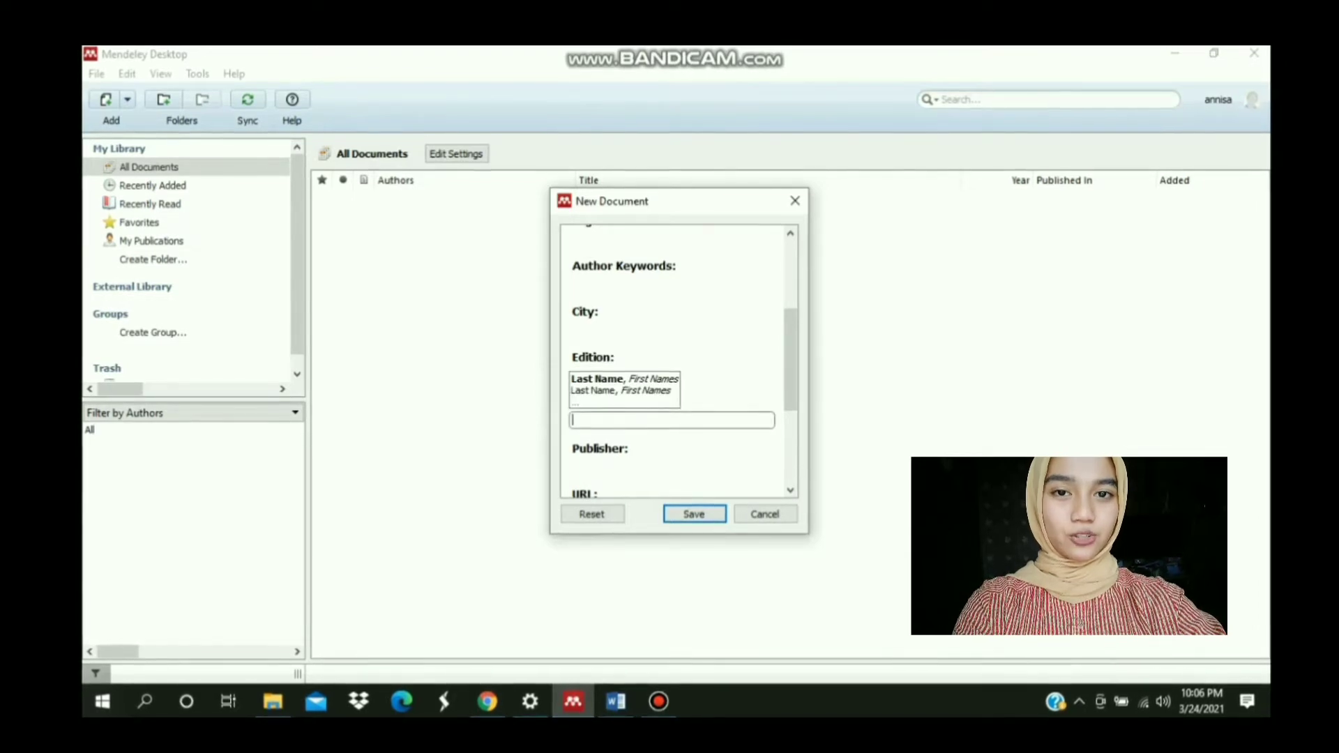
{"action": "type", "text": "Dra"}
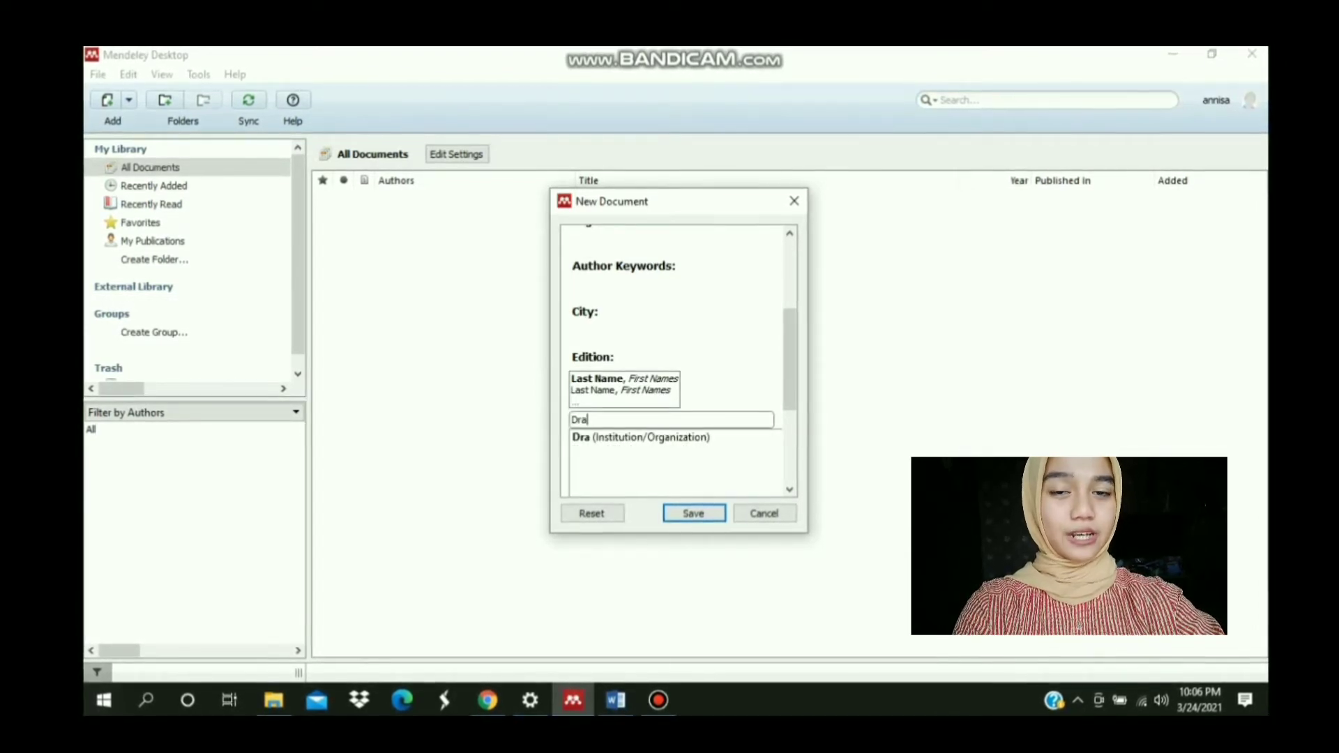
{"action": "type", "text": ". Lidi"}
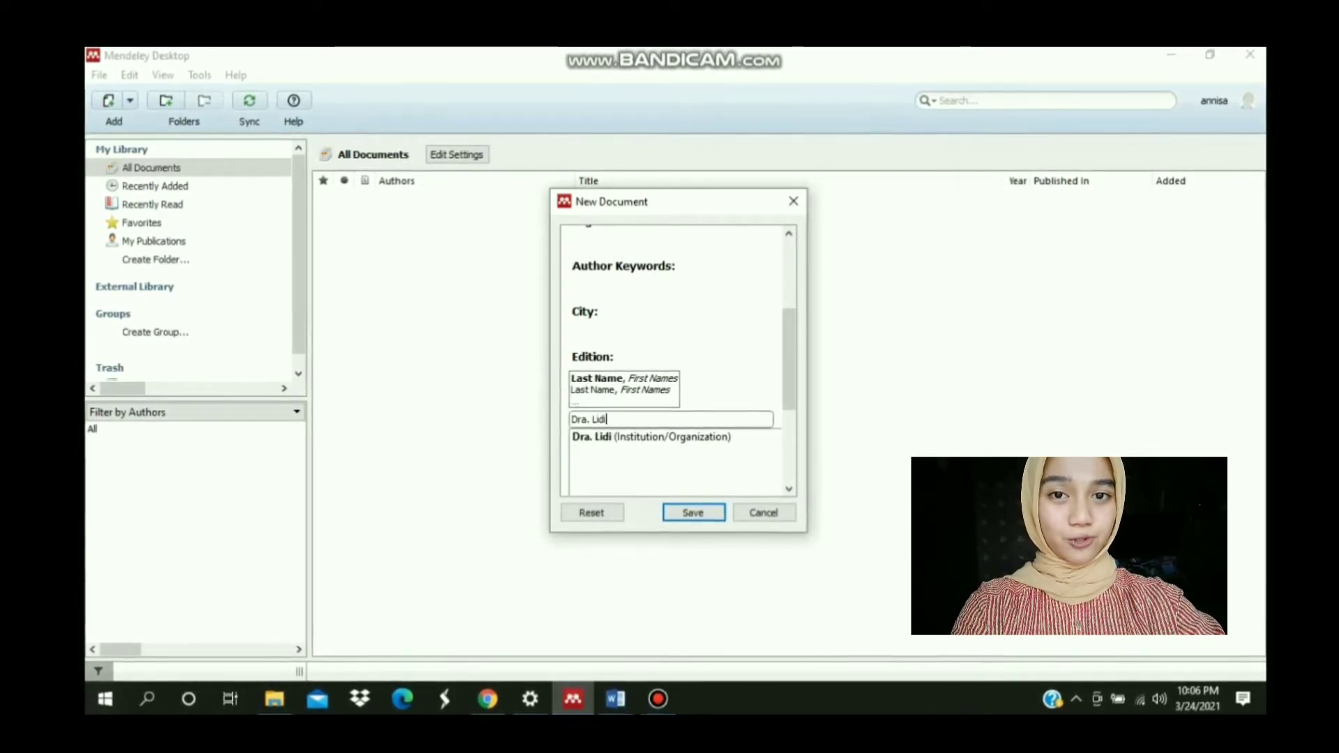
{"action": "type", "text": "a Evelina"}
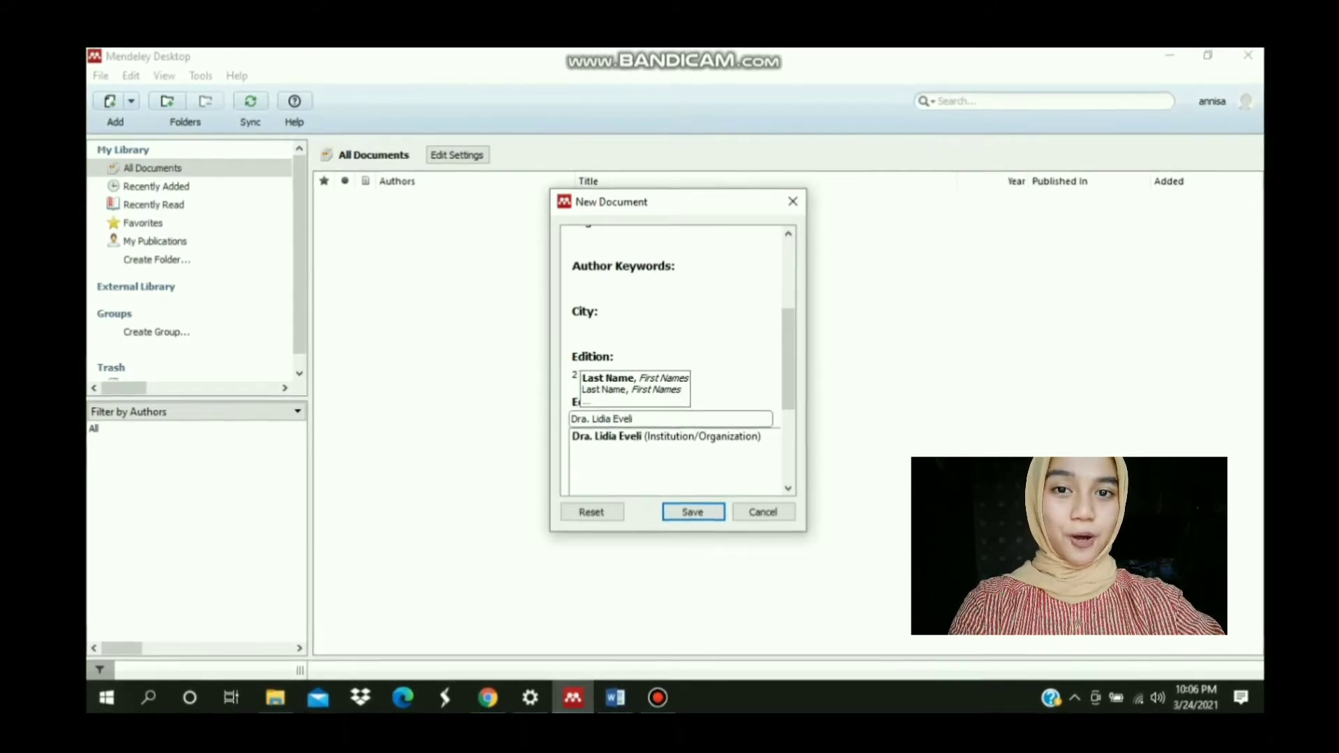
{"action": "type", "text": ". MM,"}
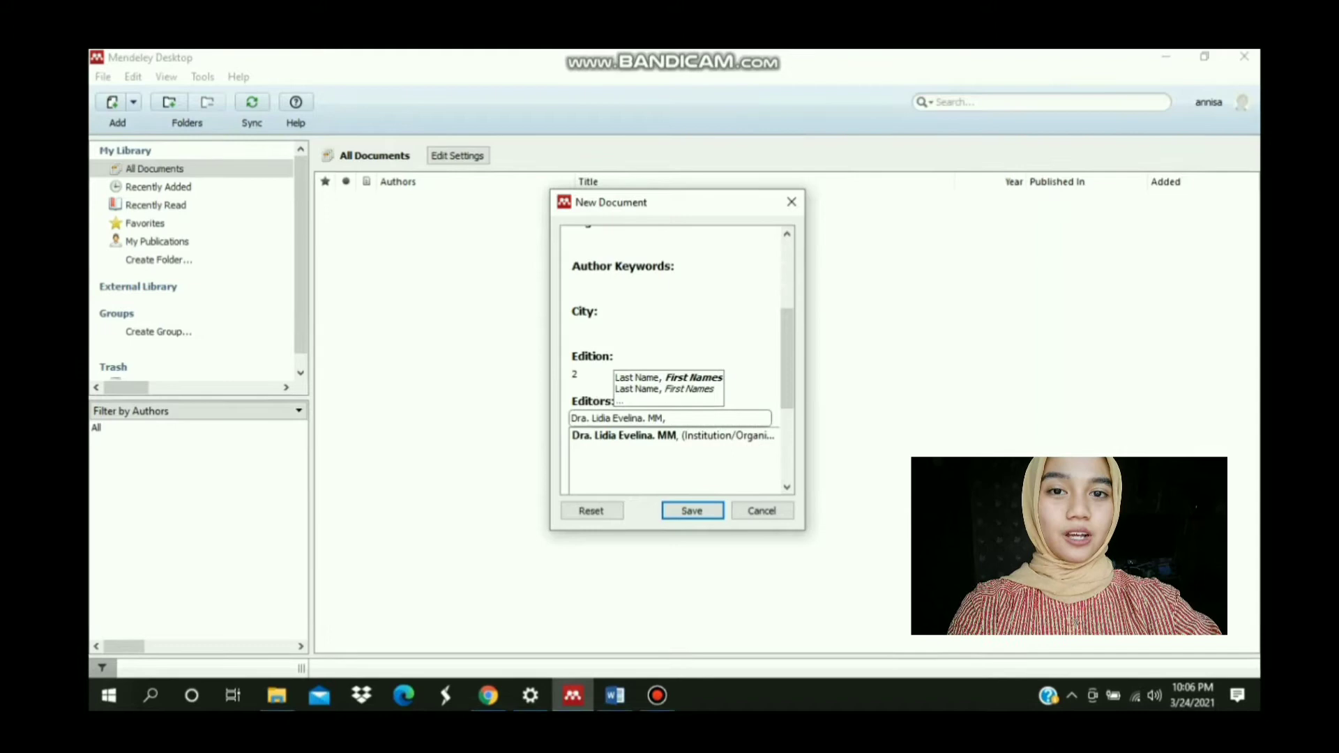
{"action": "key", "text": "BackSpace"}
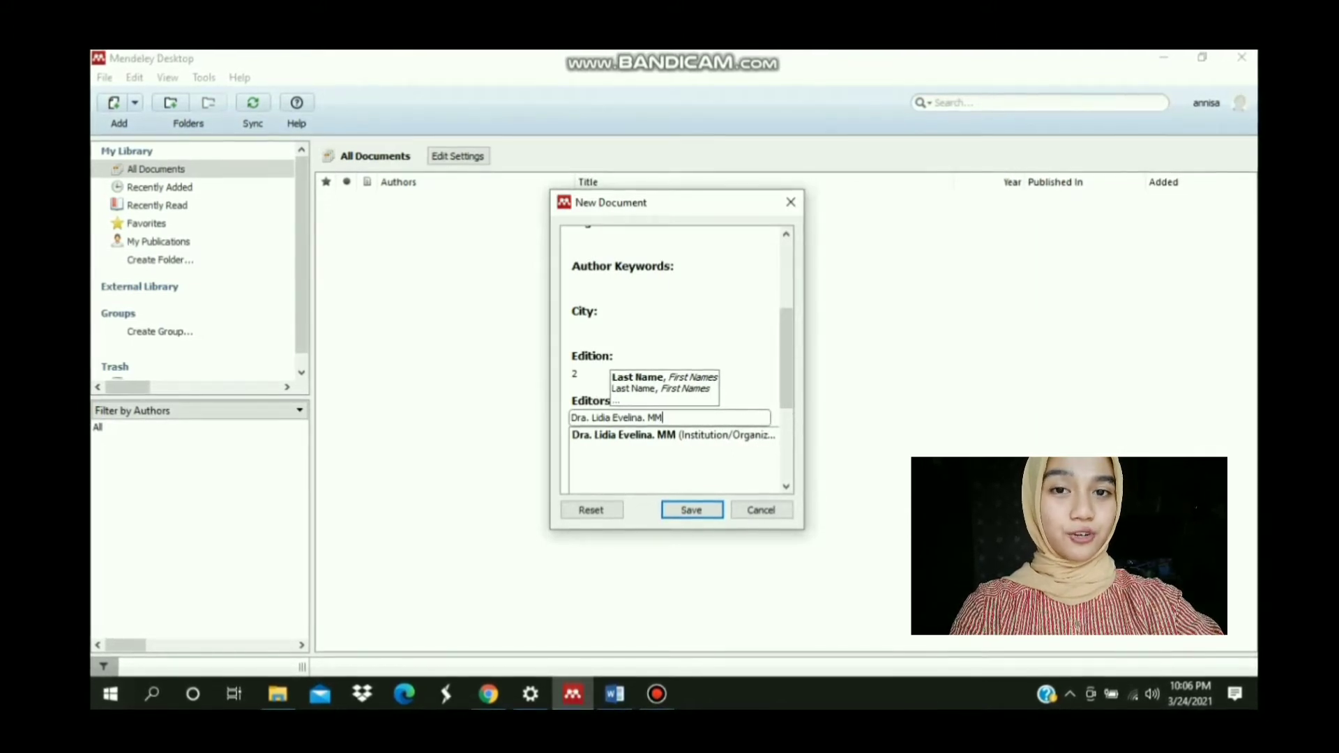
{"action": "key", "text": "Return"}
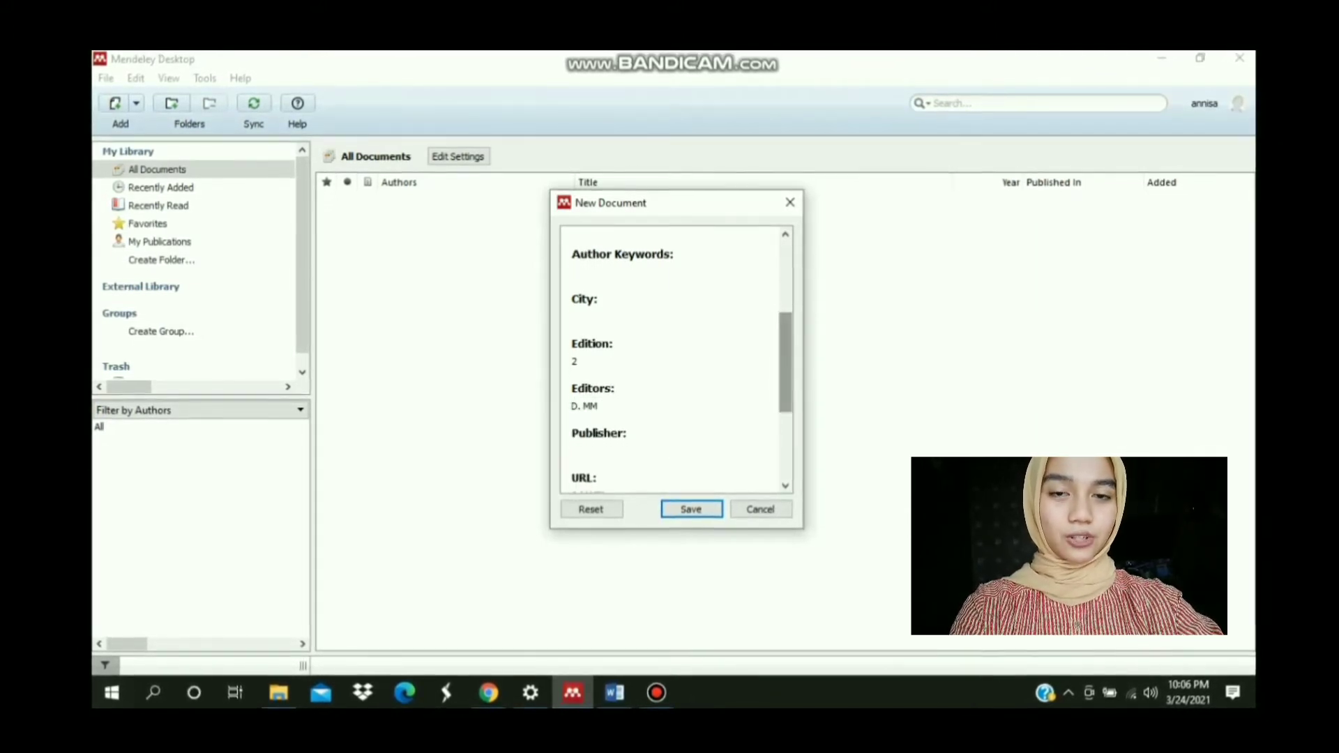
Enter the book's publisher, starting with PT, and save the new entry to the library
{"action": "scroll", "coordinate": [675, 359], "scroll_direction": "down", "scroll_amount": 4}
{"action": "scroll", "coordinate": [675, 359], "scroll_direction": "up", "scroll_amount": 2}
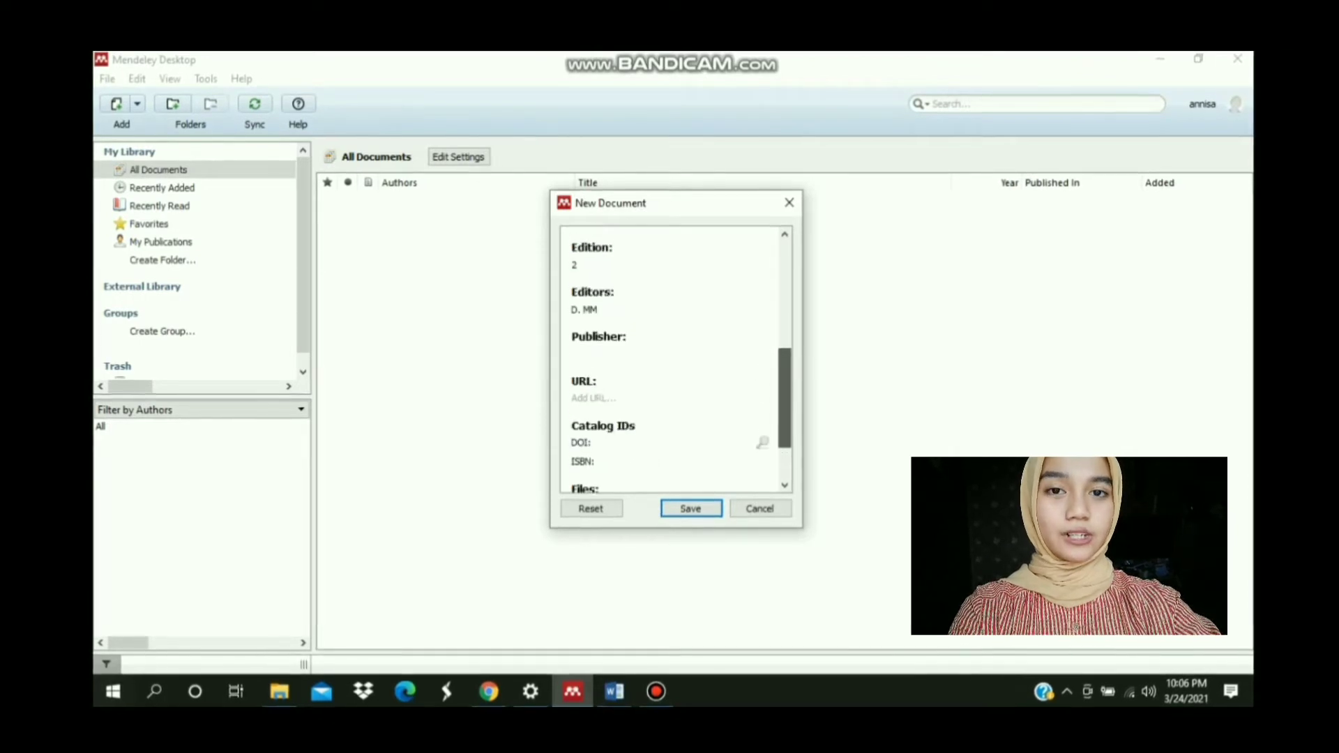
{"action": "left_click", "coordinate": [668, 353]}
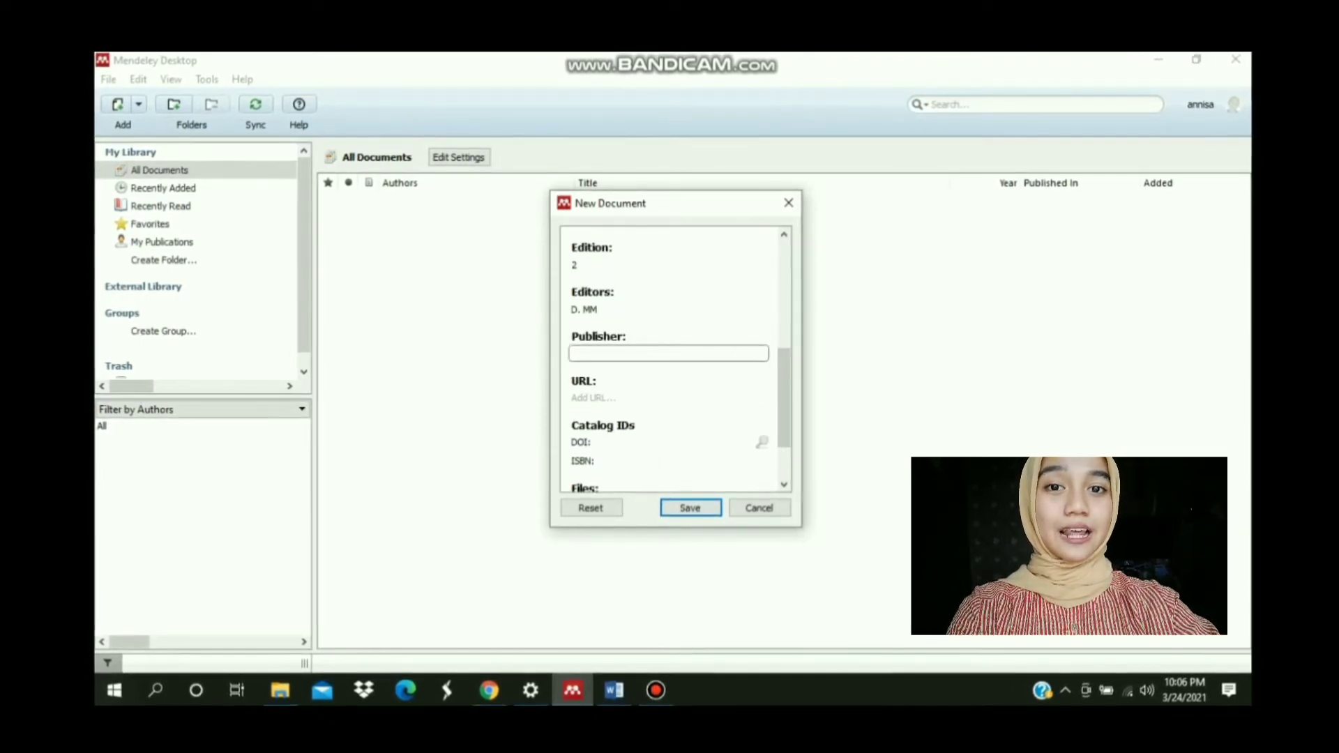
{"action": "type", "text": "PT"}
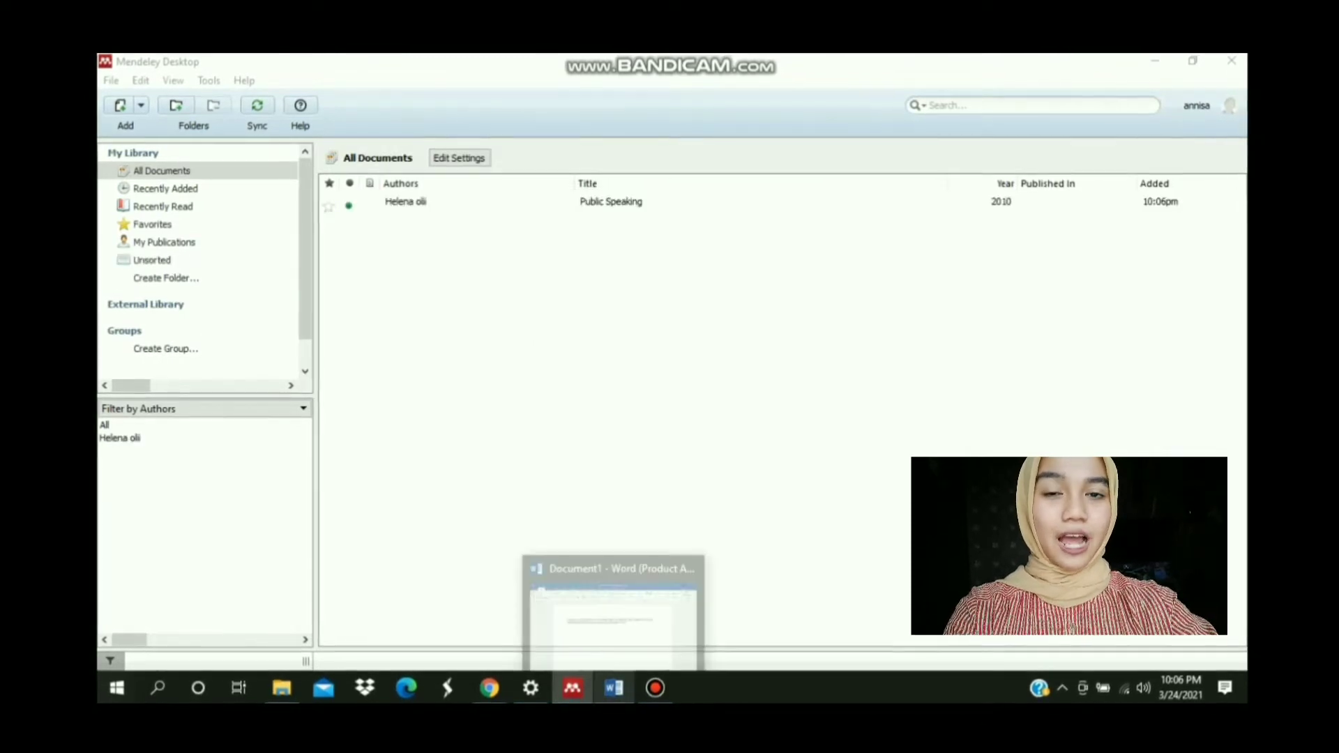
Switch to the Word document, maximize it, and insert a Mendeley citation of the 2010 book Public Speaking at the end of the paragraph
{"action": "left_click", "coordinate": [614, 689]}
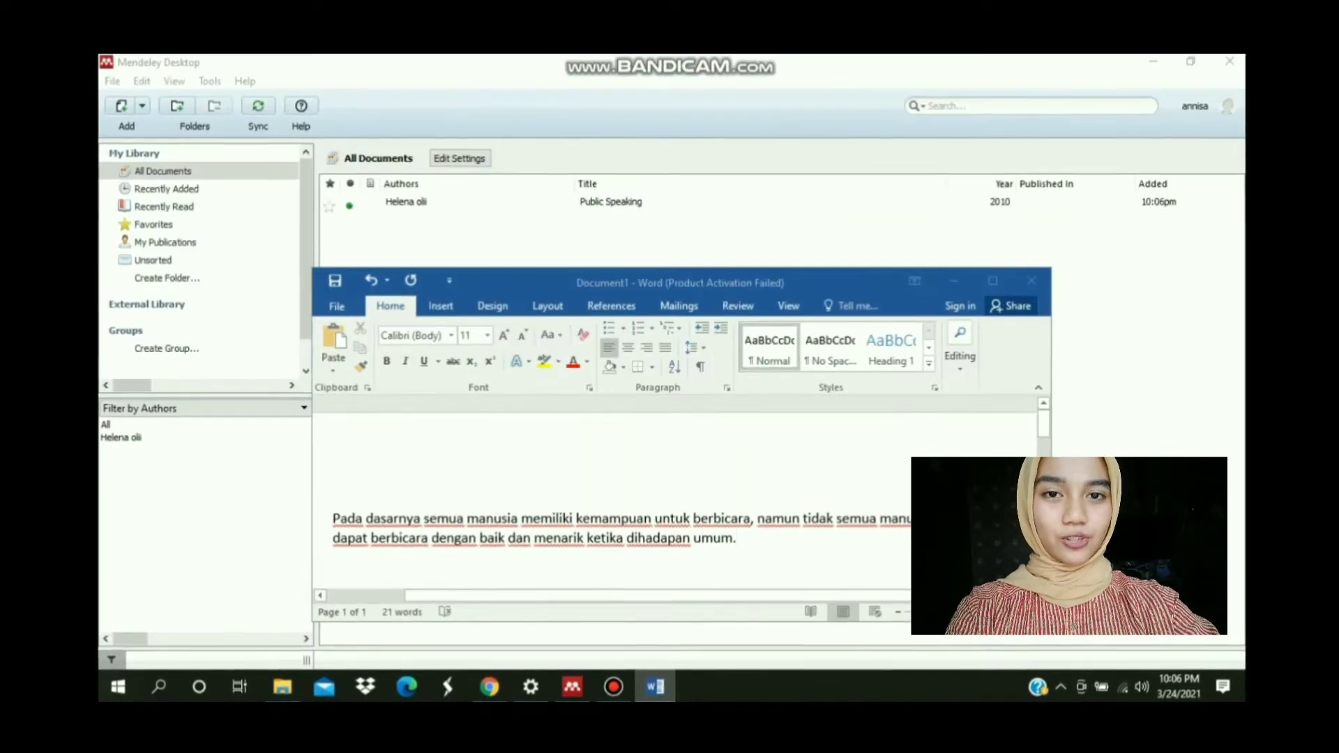
{"action": "key", "text": "super+Up"}
{"action": "left_click_drag", "start_coordinate": [757, 323], "coordinate": [353, 303]}
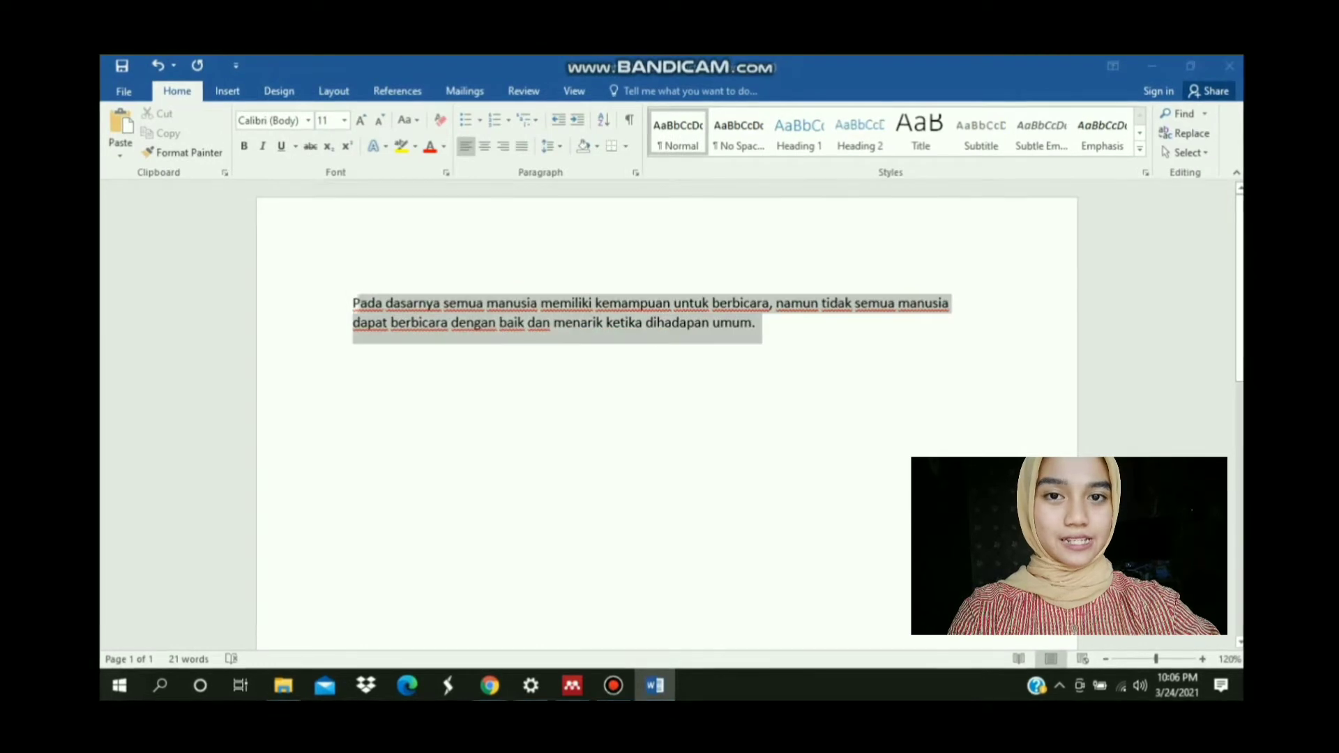
{"action": "left_click", "coordinate": [757, 323]}
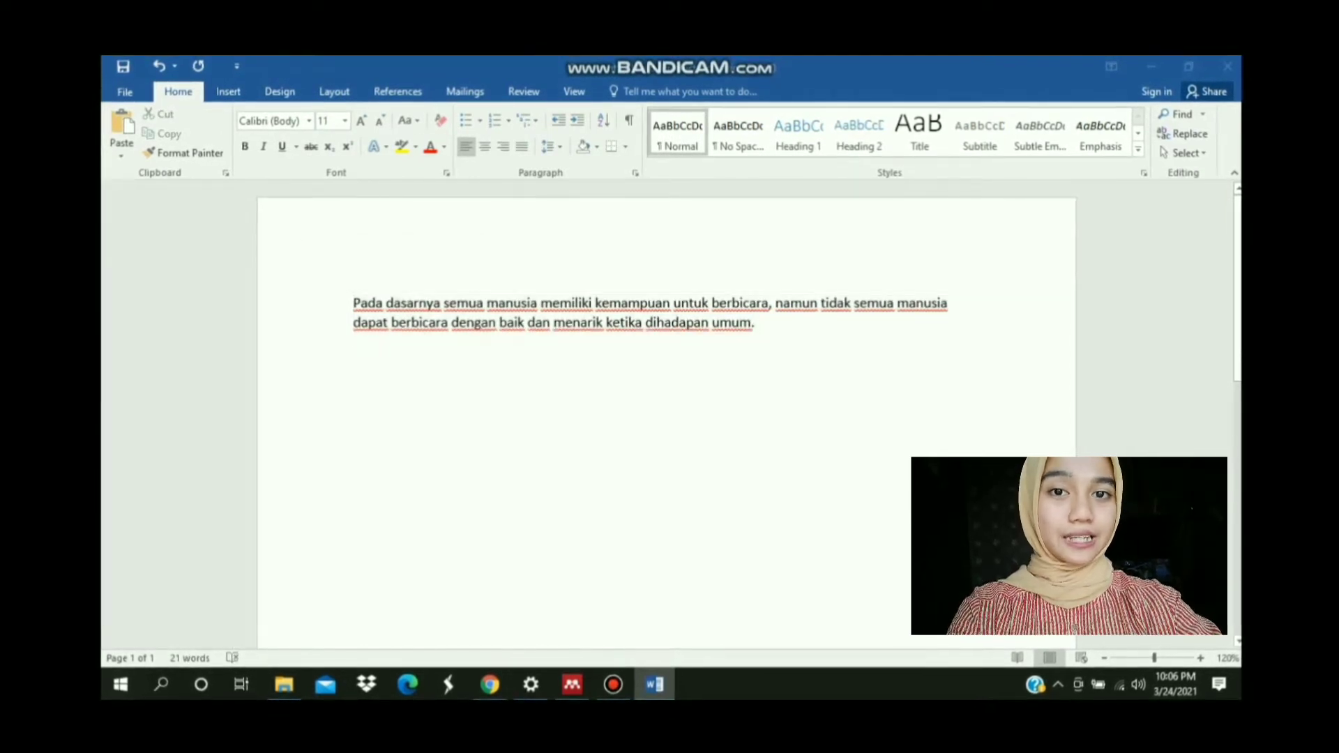
{"action": "left_click", "coordinate": [398, 92]}
{"action": "left_click", "coordinate": [415, 136]}
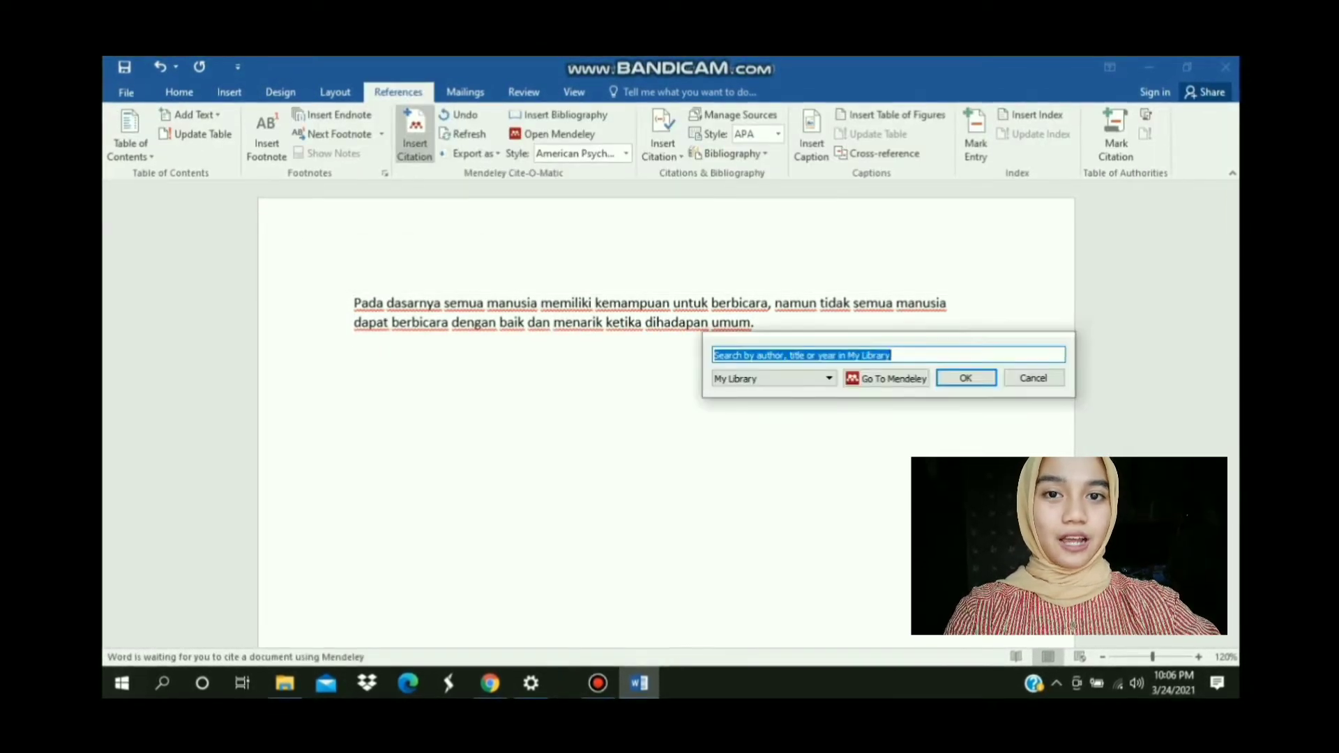
{"action": "type", "text": "HELE"}
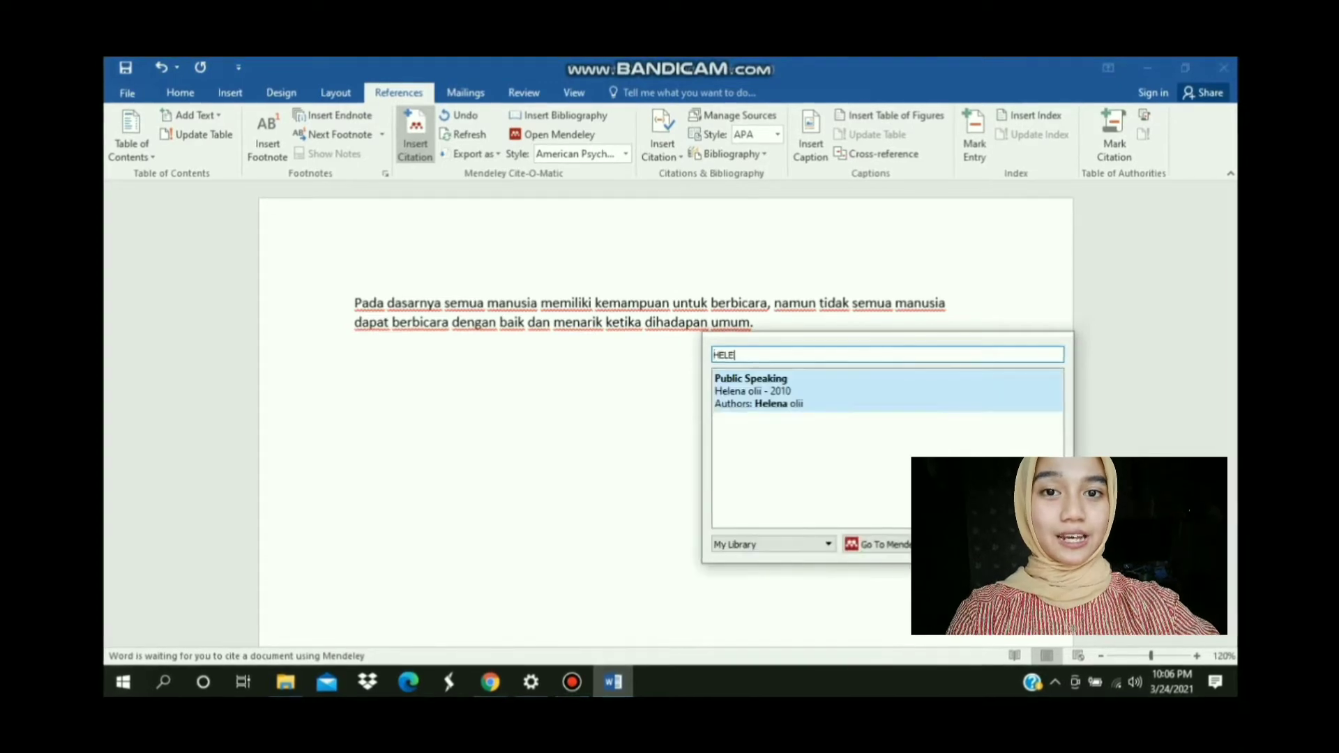
{"action": "key", "text": "Return"}
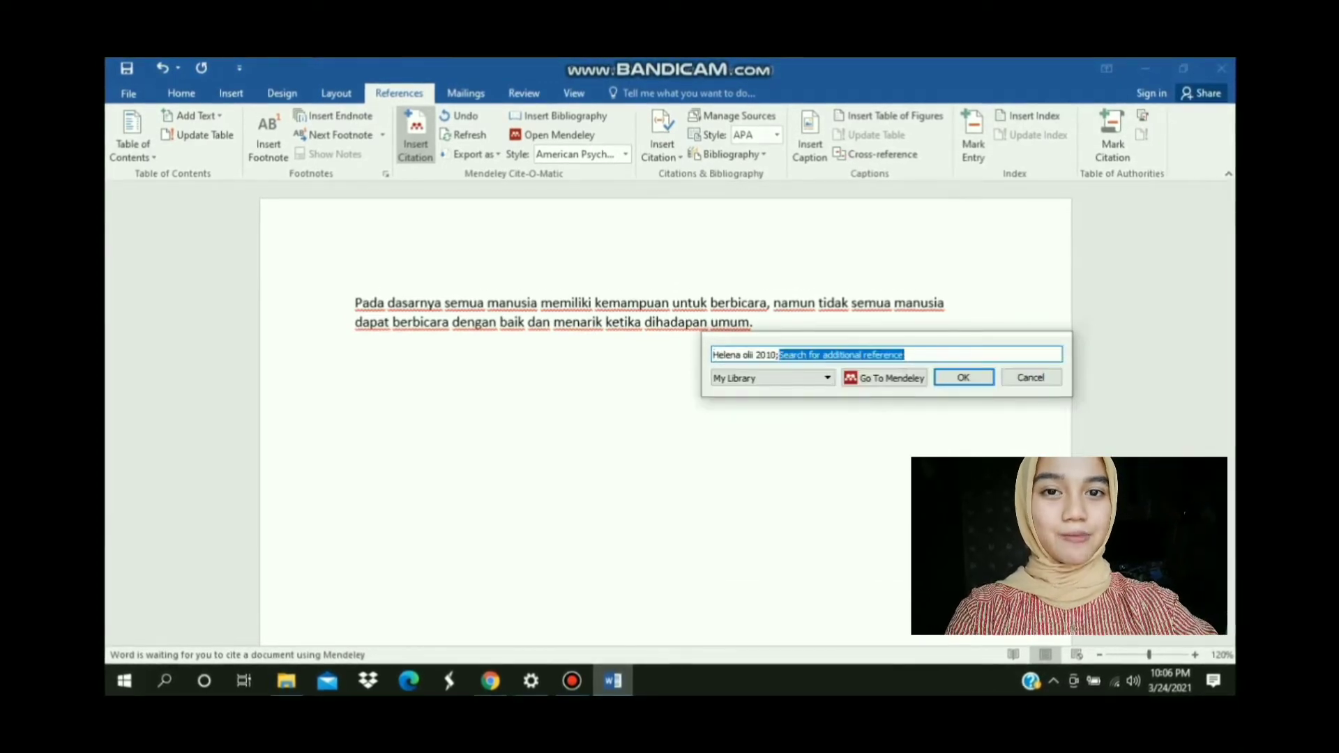
{"action": "key", "text": "Return"}
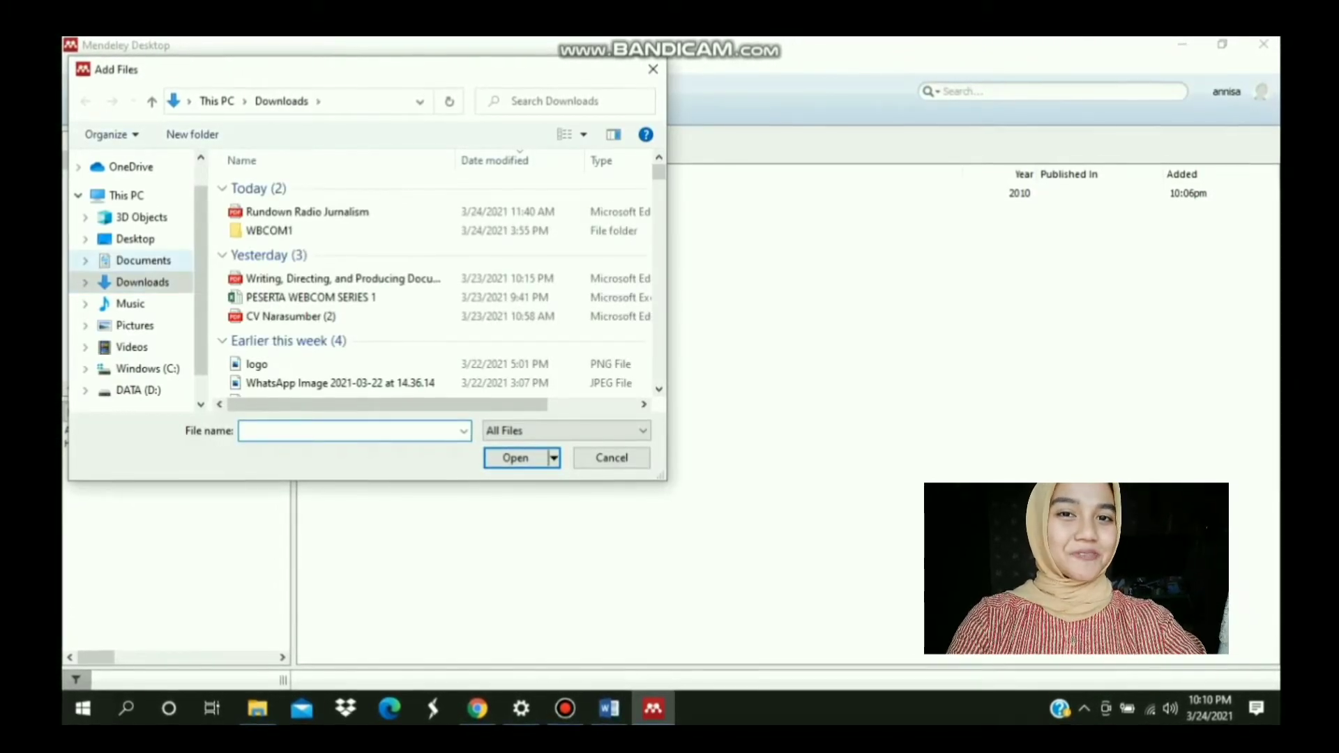
Import the Public_Speaking RIS file into the library from Documents > 114 > Kualitatif > mba kin > sitasi
{"action": "left_click", "coordinate": [143, 260]}
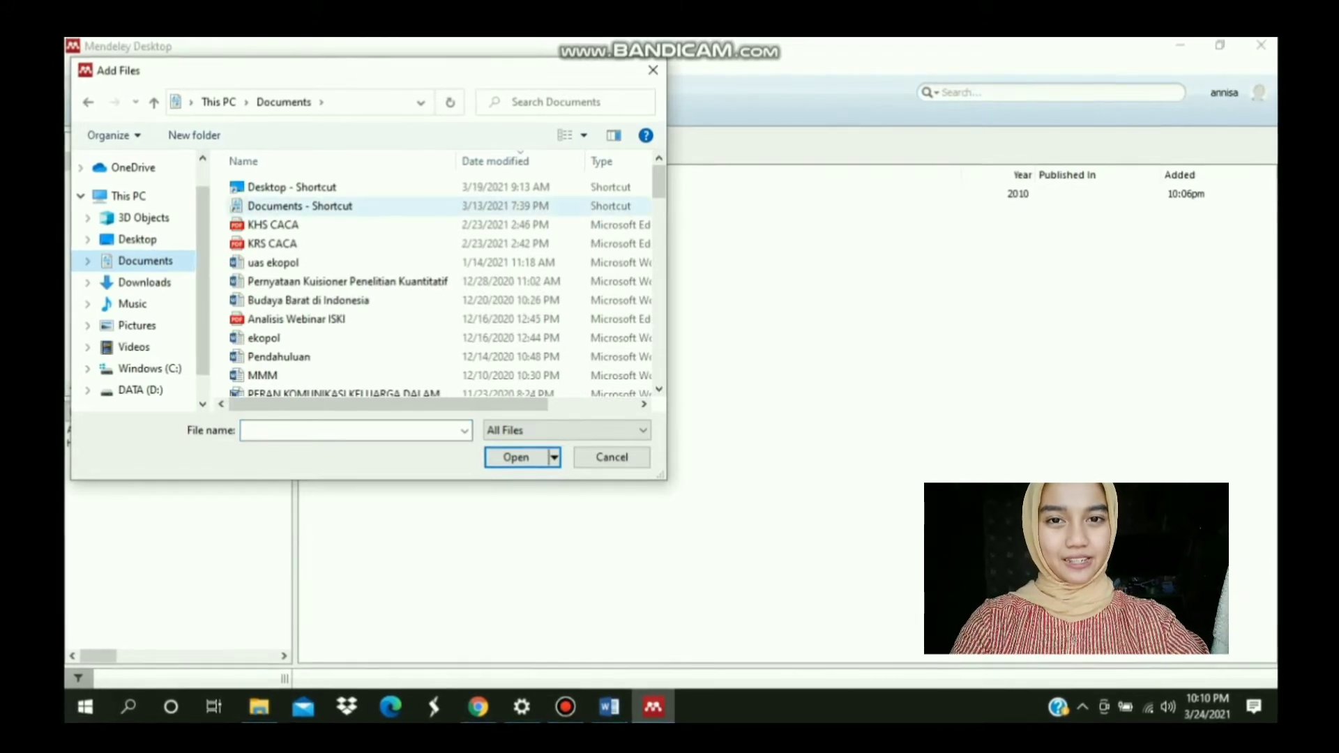
{"action": "scroll", "coordinate": [440, 279], "scroll_direction": "down", "scroll_amount": 10}
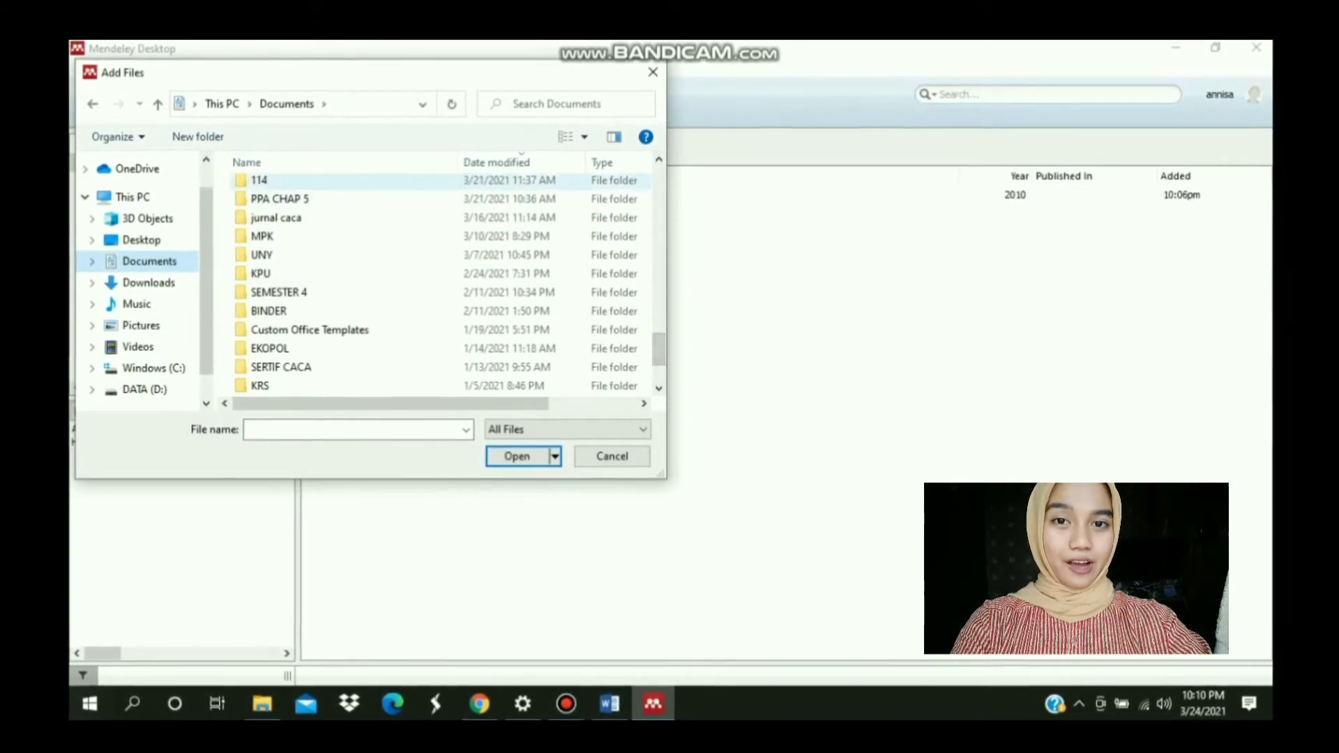
{"action": "left_click", "coordinate": [391, 185]}
{"action": "double_click", "coordinate": [390, 184]}
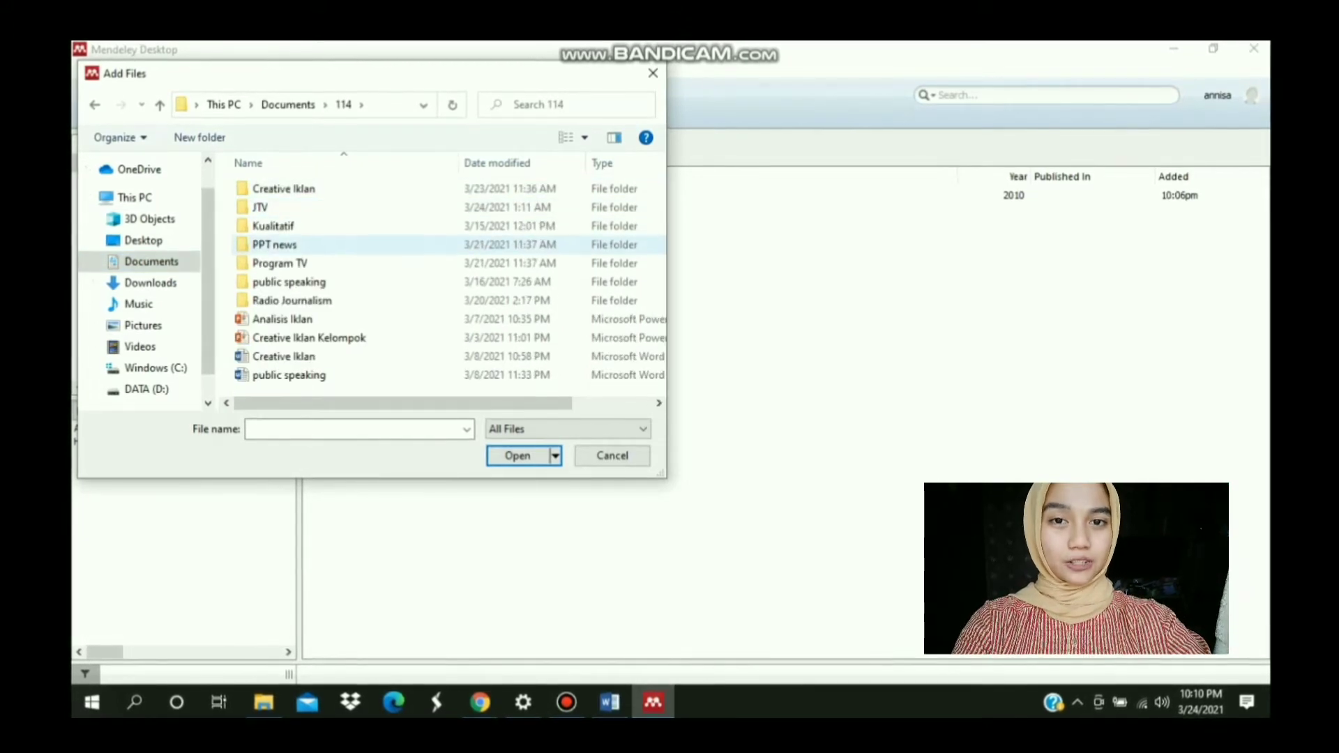
{"action": "double_click", "coordinate": [273, 226]}
{"action": "left_click", "coordinate": [268, 189]}
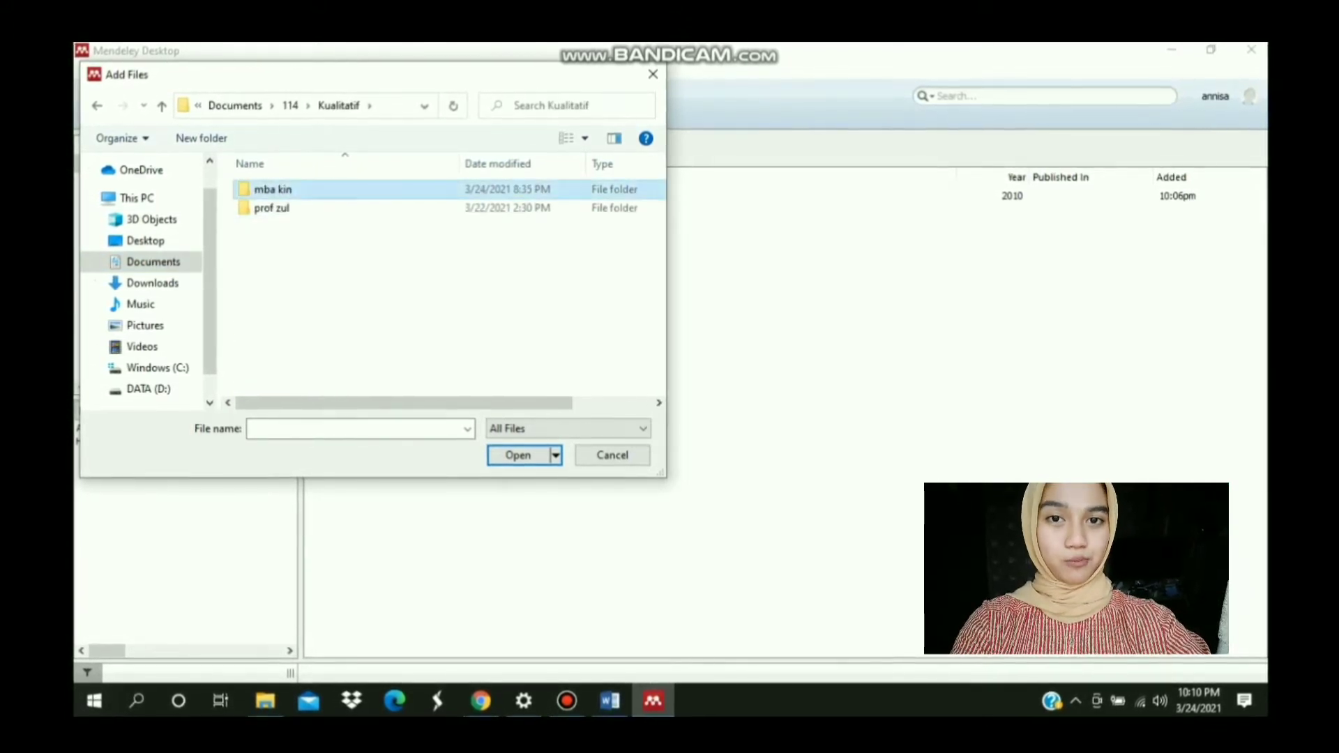
{"action": "double_click", "coordinate": [268, 189]}
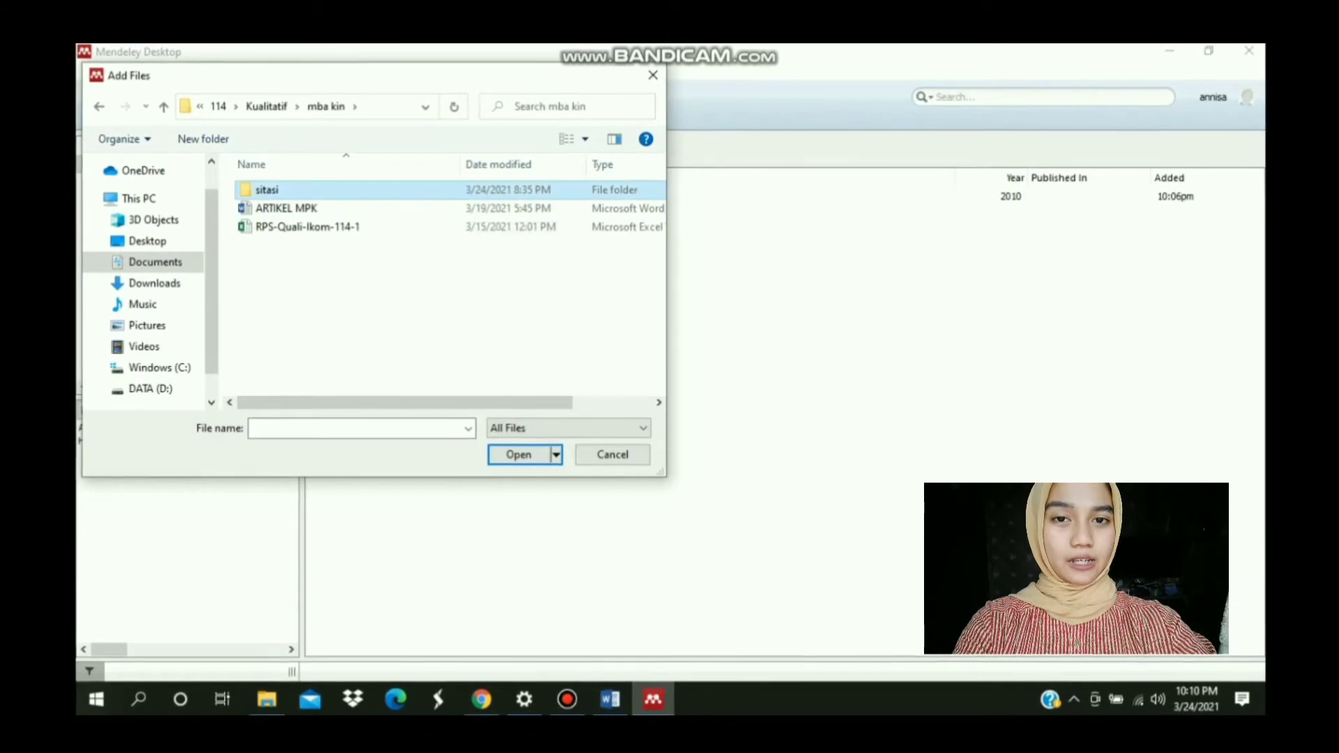
{"action": "double_click", "coordinate": [265, 189]}
{"action": "left_click", "coordinate": [278, 190]}
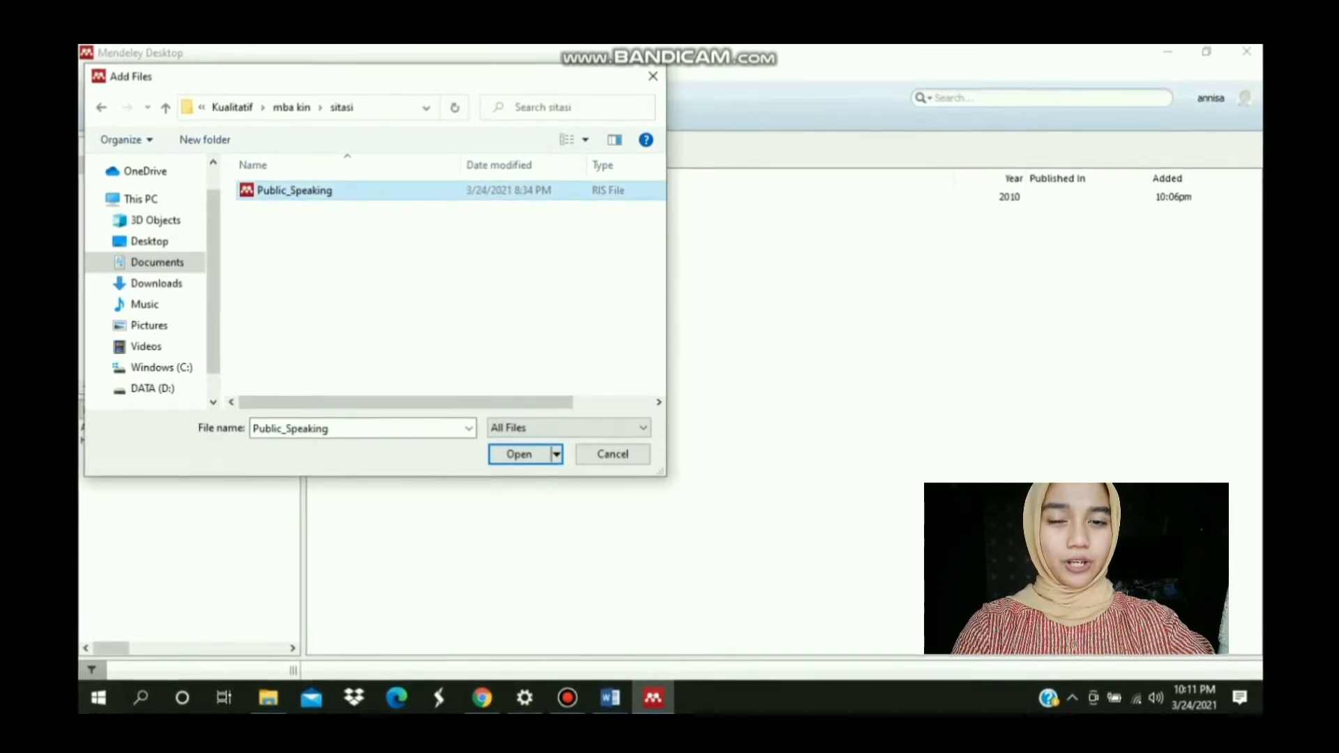
{"action": "key", "text": "Return"}
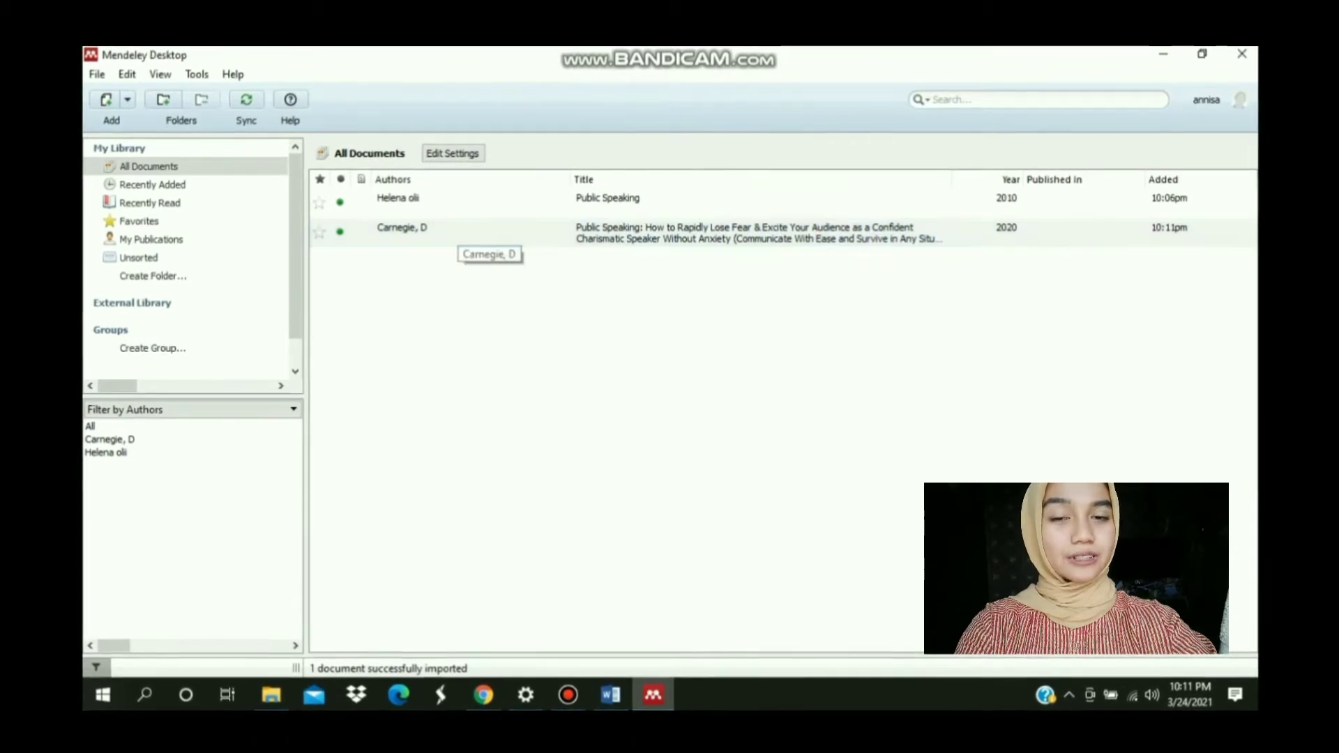
Switch to the Word document and end the paragraph's last sentence, which begins with Setiap proses, with a period
{"action": "left_click", "coordinate": [610, 694]}
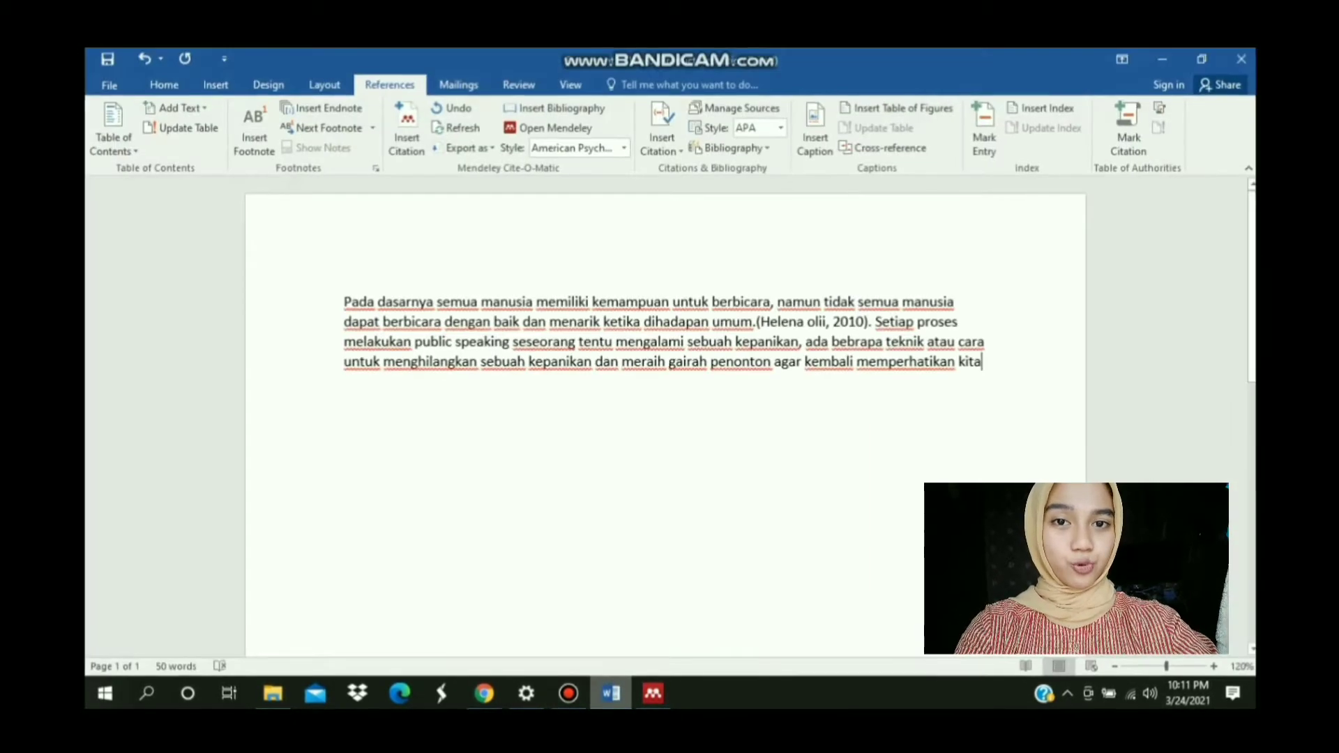
{"action": "left_click_drag", "start_coordinate": [981, 363], "coordinate": [875, 323]}
{"action": "left_click", "coordinate": [984, 362]}
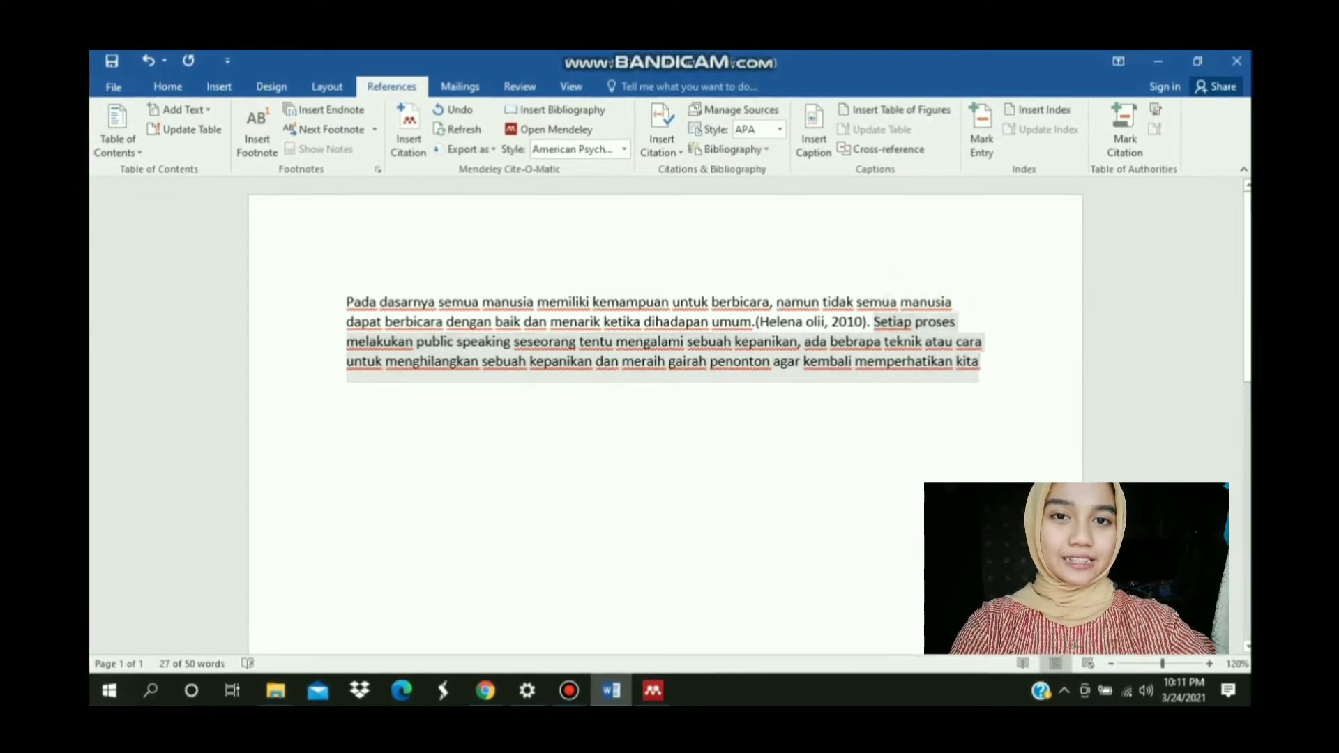
{"action": "key", "text": "BackSpace"}
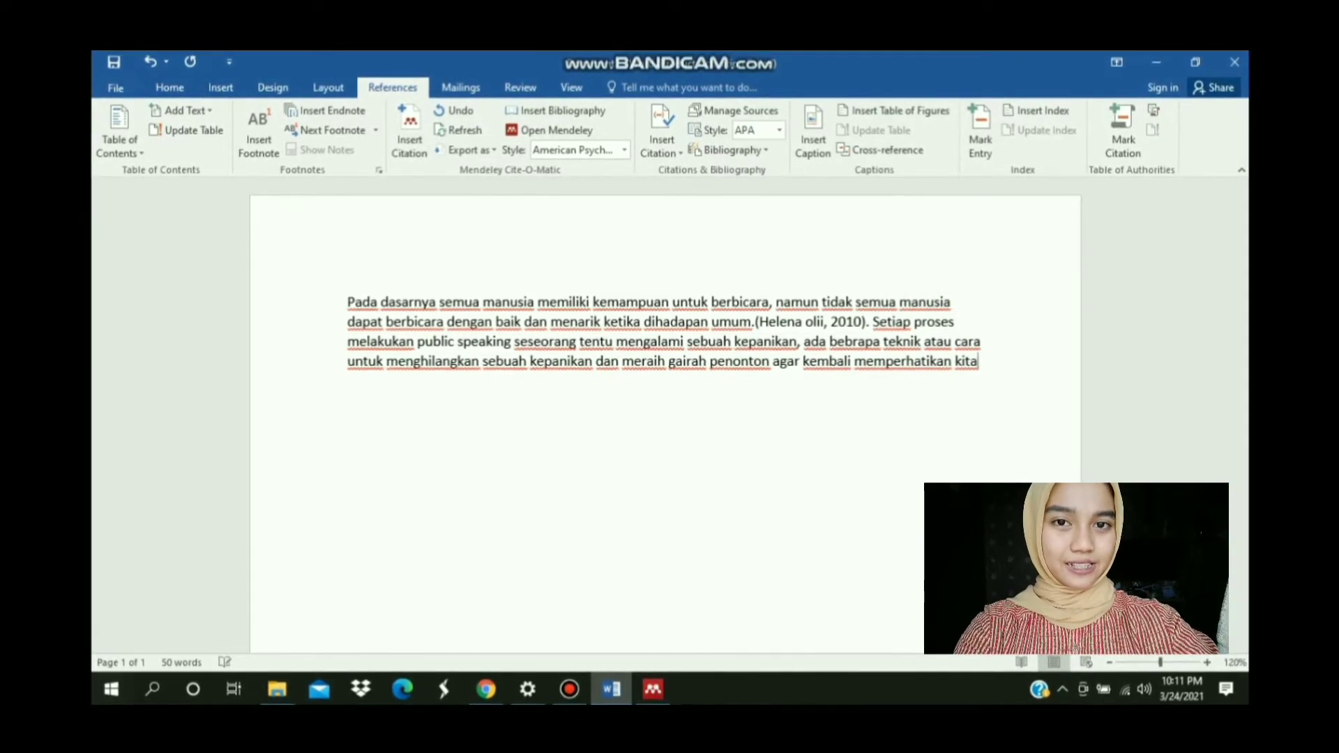
{"action": "type", "text": "."}
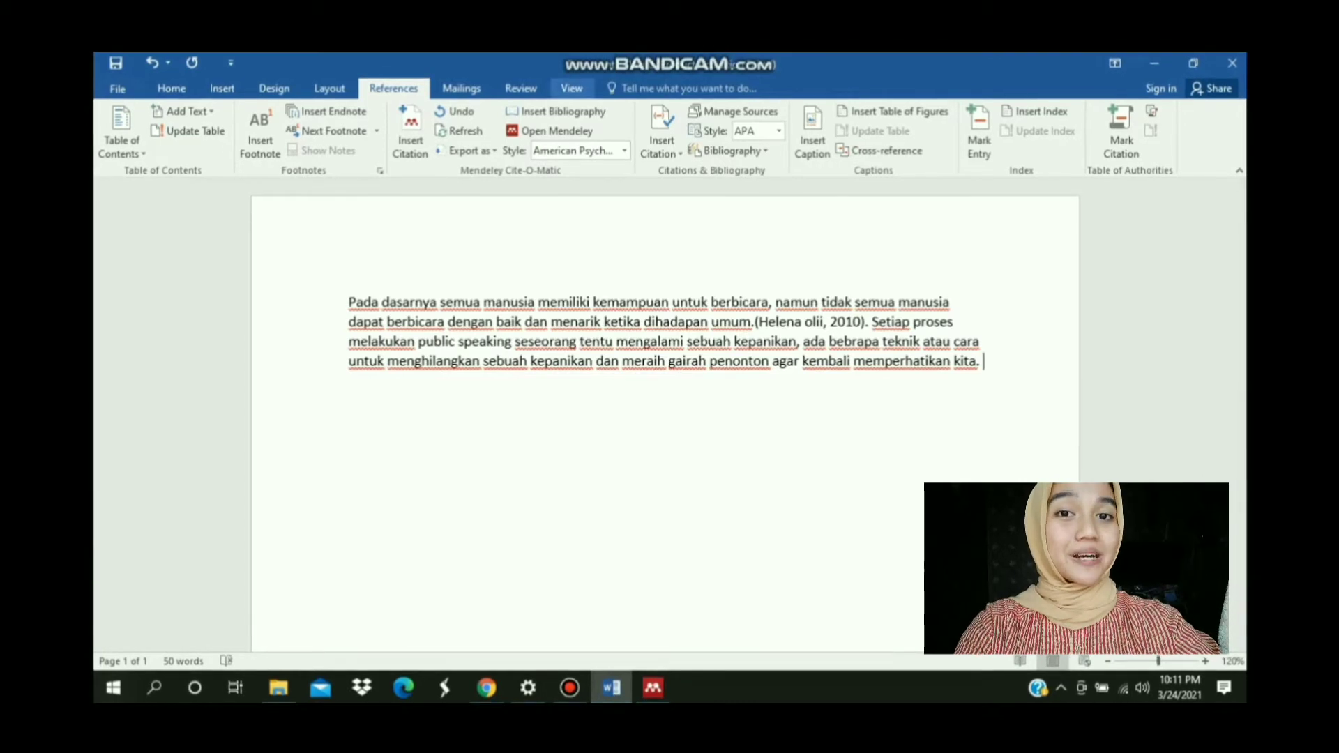
Insert a Mendeley citation of the 2020 book Public Speaking: How to Rapidly Lose Fear at the end of the paragraph
{"action": "left_click", "coordinate": [410, 136]}
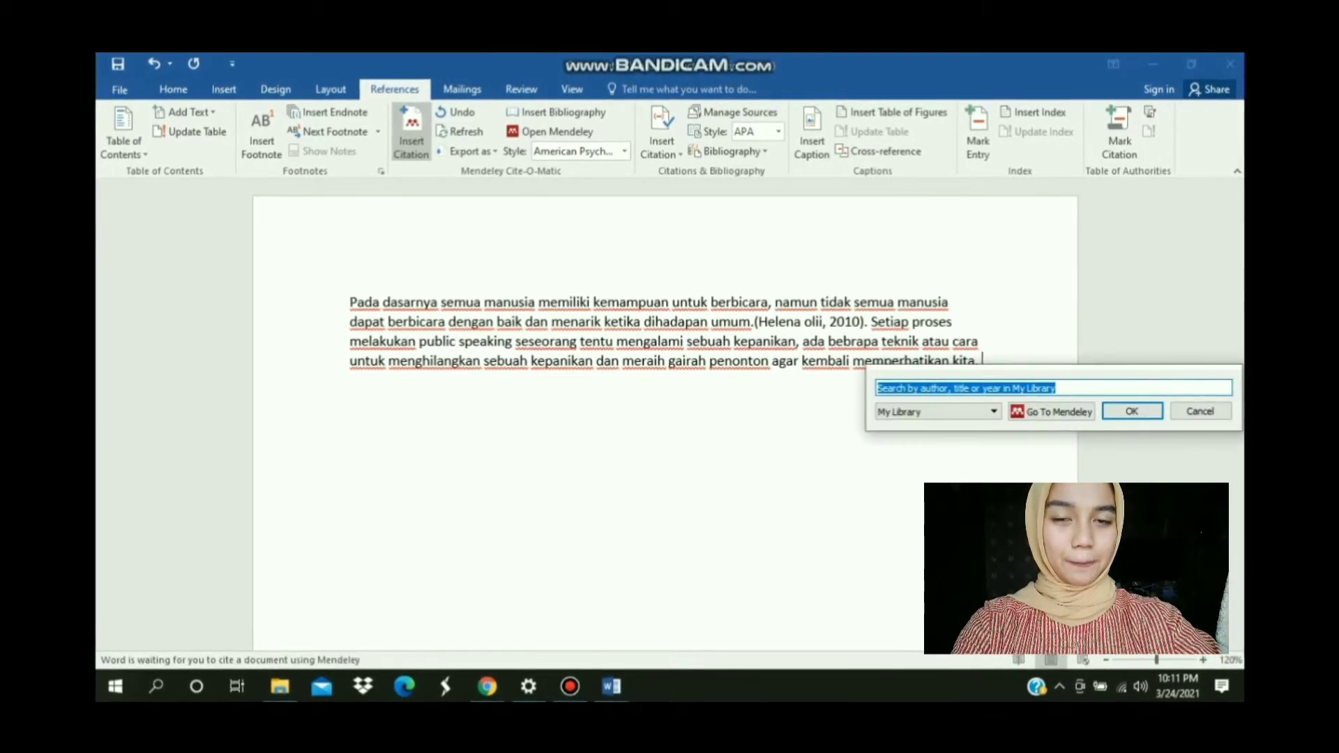
{"action": "key", "text": "BackSpace"}
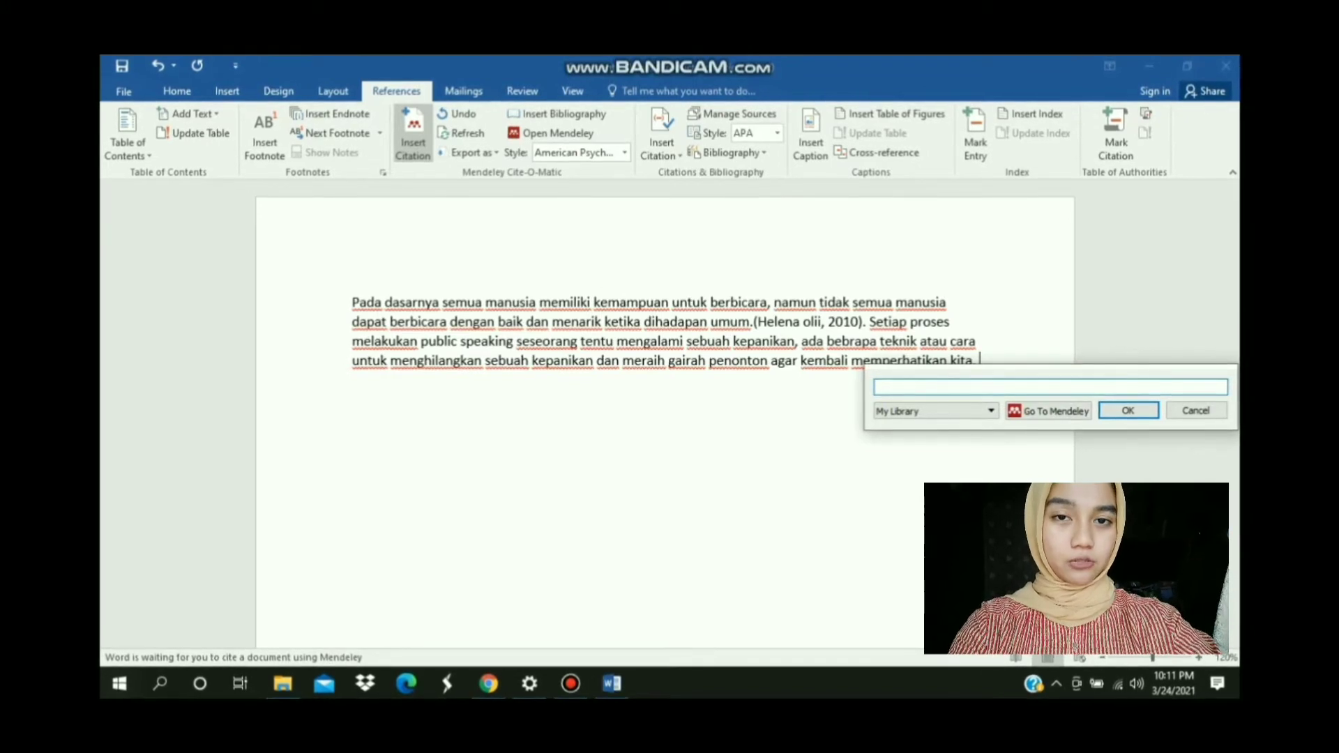
{"action": "type", "text": "publ"}
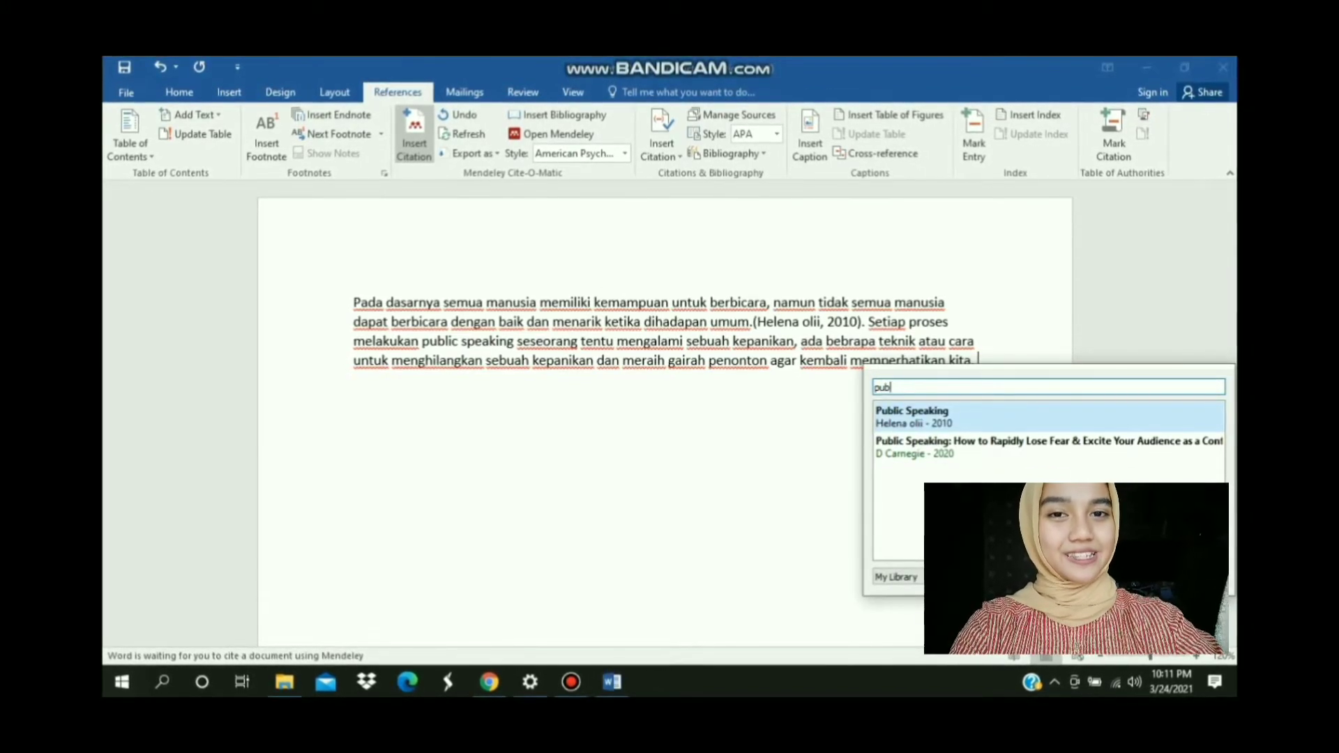
{"action": "key", "text": "Down"}
{"action": "key", "text": "Return"}
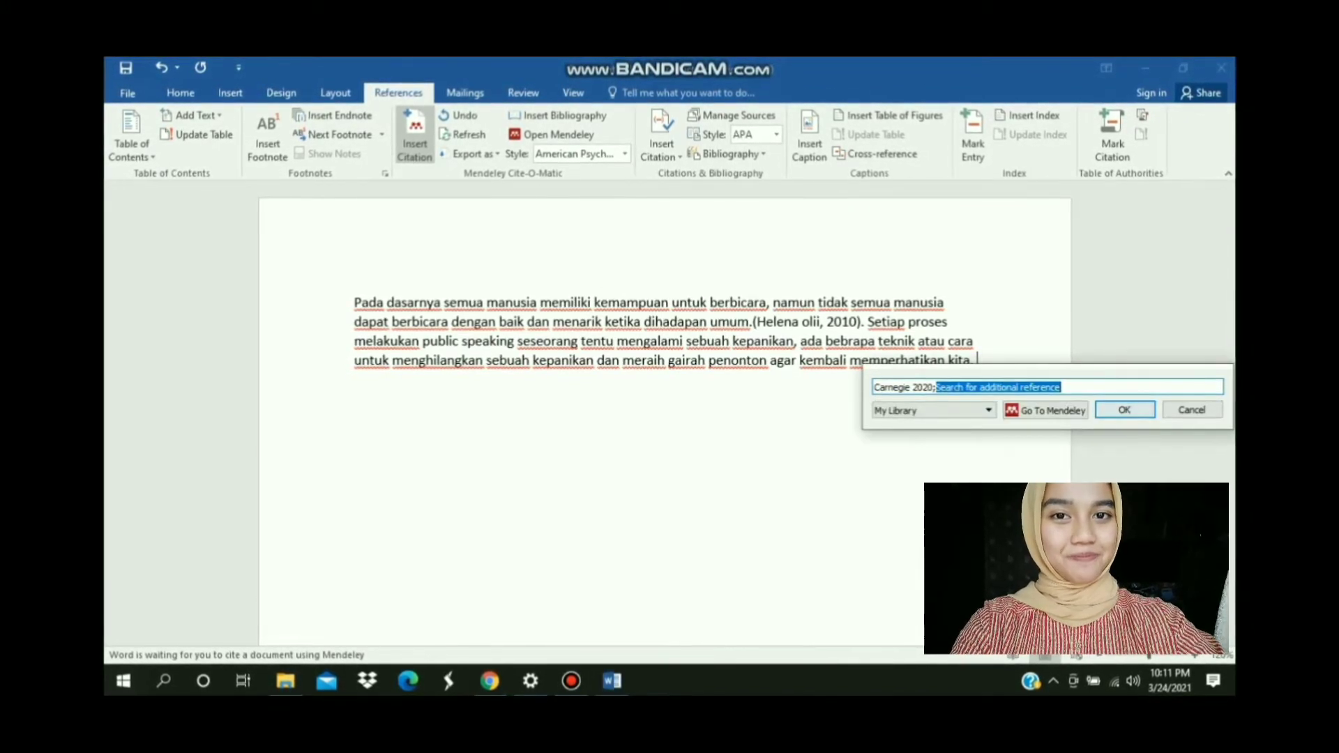
{"action": "key", "text": "Return"}
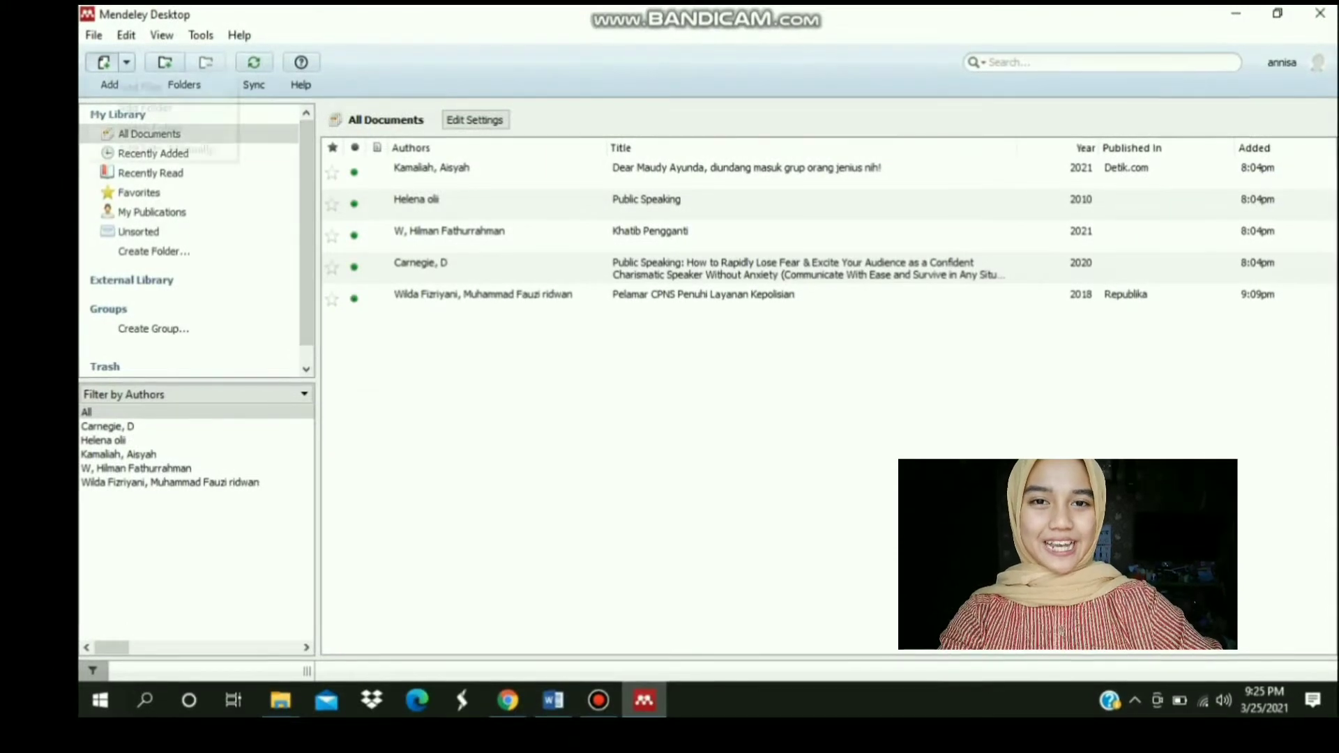
Start a manual library entry in Mendeley and set its document type to Magazine Article
{"action": "left_click", "coordinate": [166, 149]}
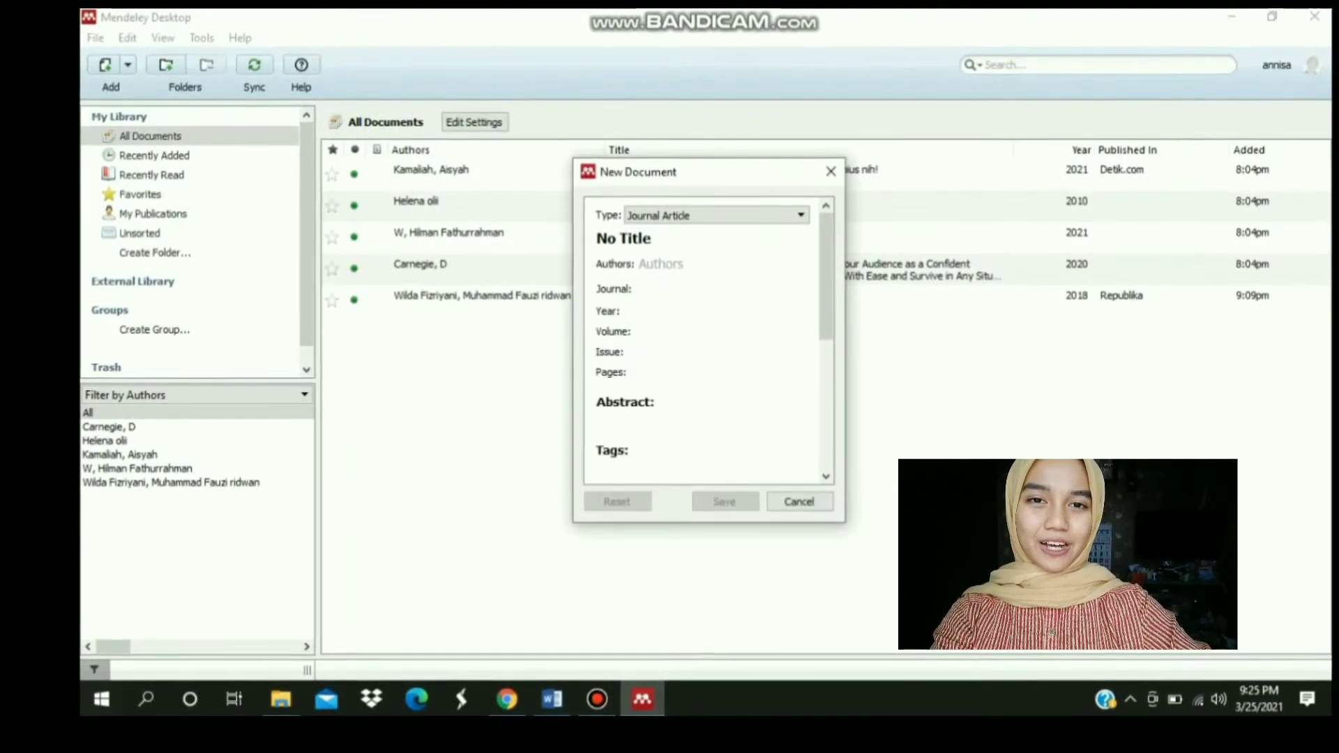
{"action": "left_click", "coordinate": [716, 215]}
{"action": "left_click_drag", "start_coordinate": [800, 271], "coordinate": [800, 294]}
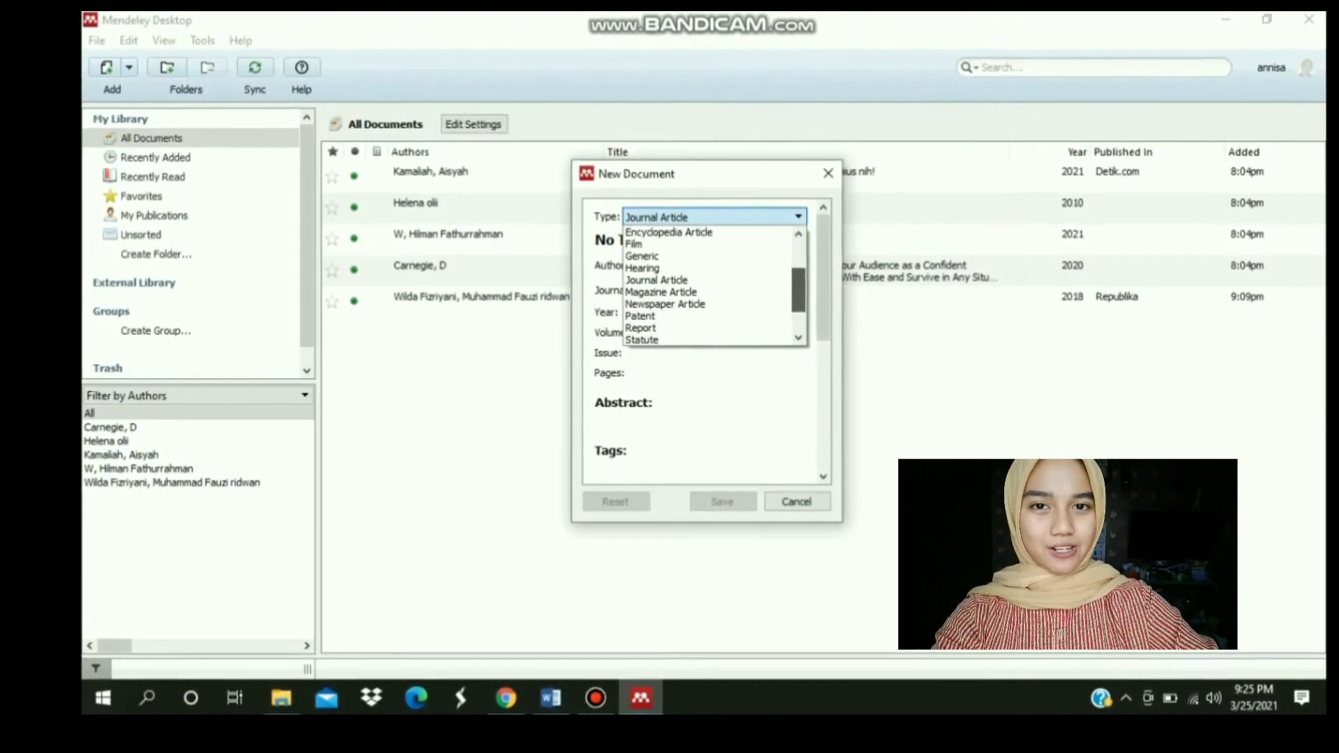
{"action": "left_click", "coordinate": [661, 292]}
Replace the placeholder title of the new magazine article with Bahaya Memalsukan Identitas
{"action": "left_click", "coordinate": [670, 241]}
{"action": "type", "text": "\\"}
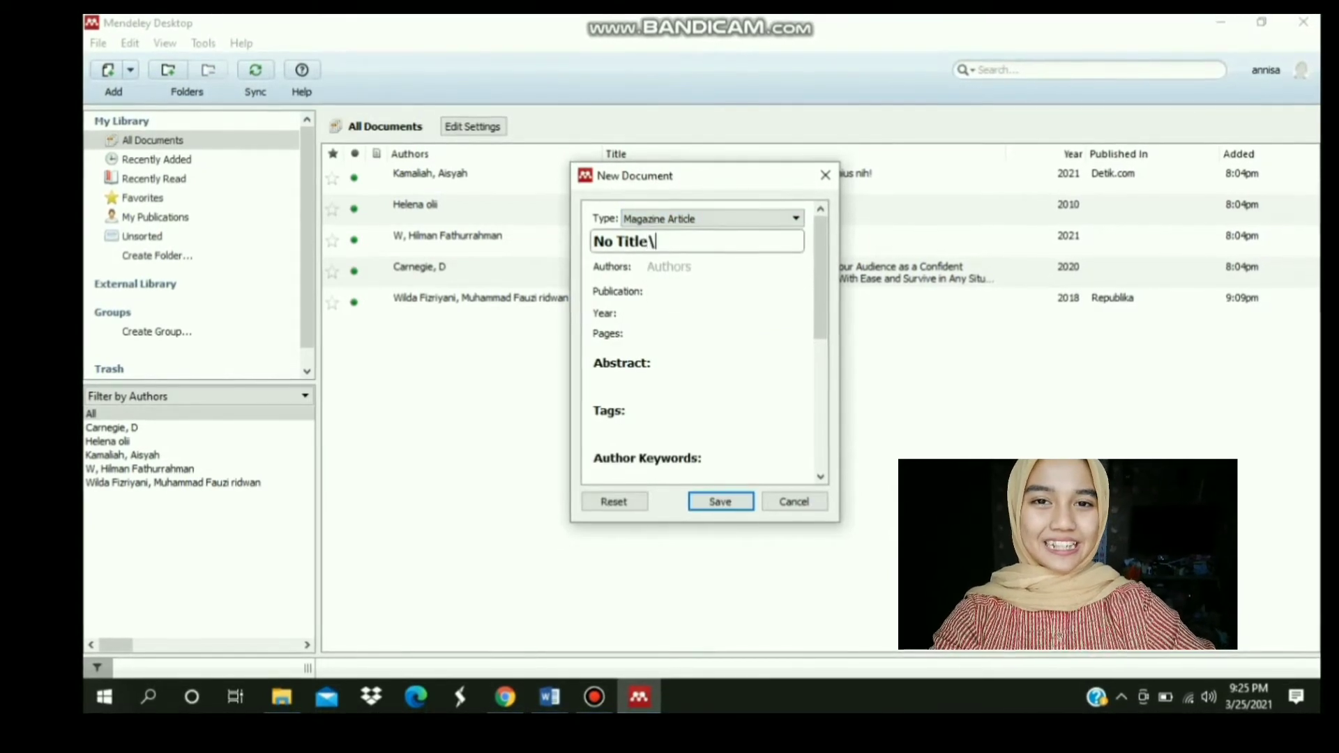
{"action": "key", "text": "BackSpace"}
{"action": "key", "text": "BackSpace"}
{"action": "key", "text": "BackSpace"}
{"action": "key", "text": "BackSpace"}
{"action": "key", "text": "BackSpace"}
{"action": "key", "text": "BackSpace"}
{"action": "key", "text": "BackSpace"}
{"action": "key", "text": "BackSpace"}
{"action": "key", "text": "BackSpace"}
{"action": "type", "text": "Bahaya Memal"}
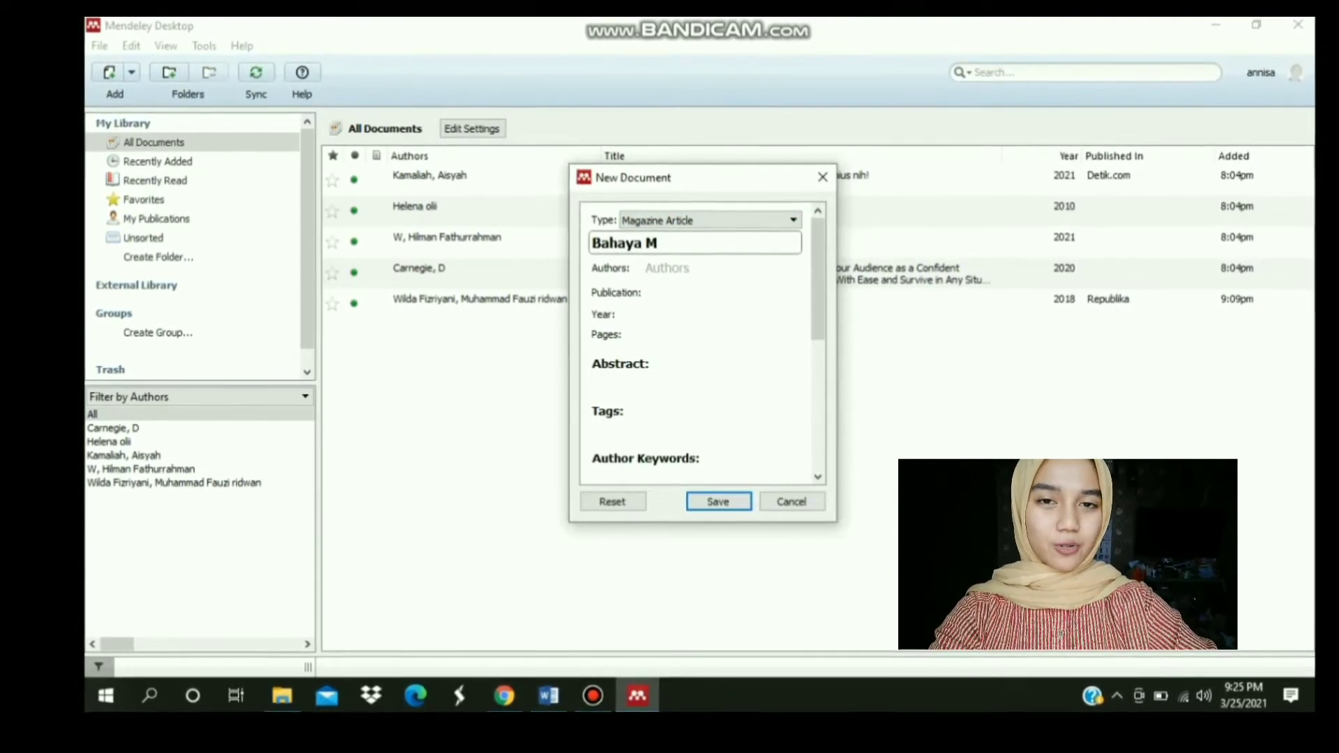
{"action": "type", "text": "sukan Identi"}
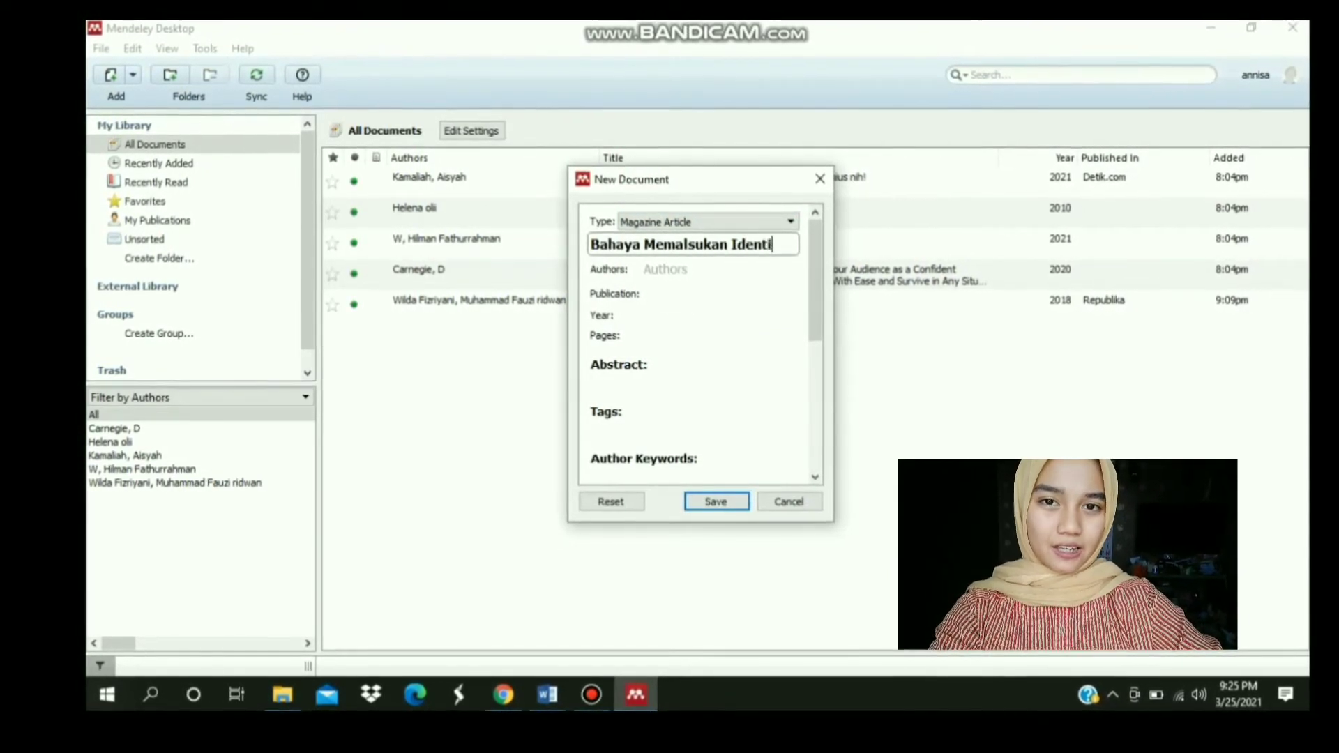
{"action": "type", "text": "tas"}
{"action": "key", "text": "Tab"}
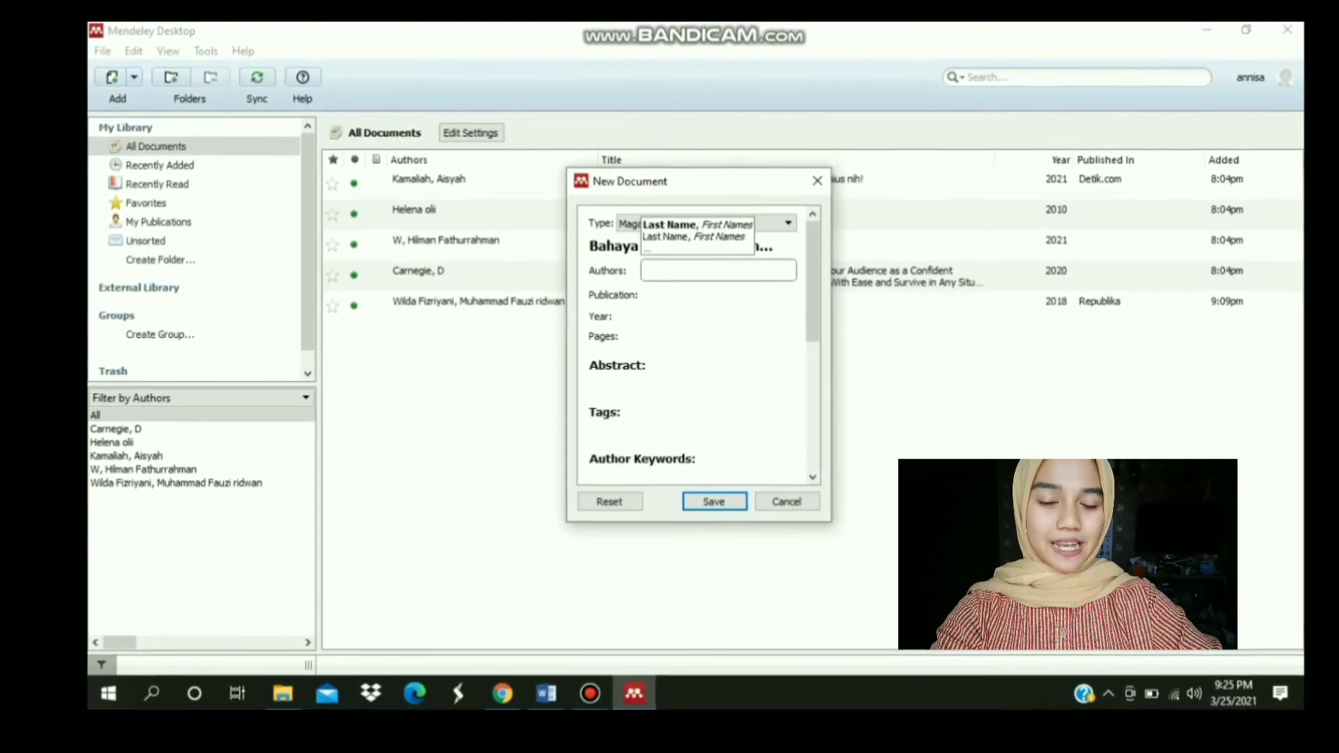
Enter the author's full name, the publication Gadis and the year 2011 for the magazine article
{"action": "type", "text": "Auliya"}
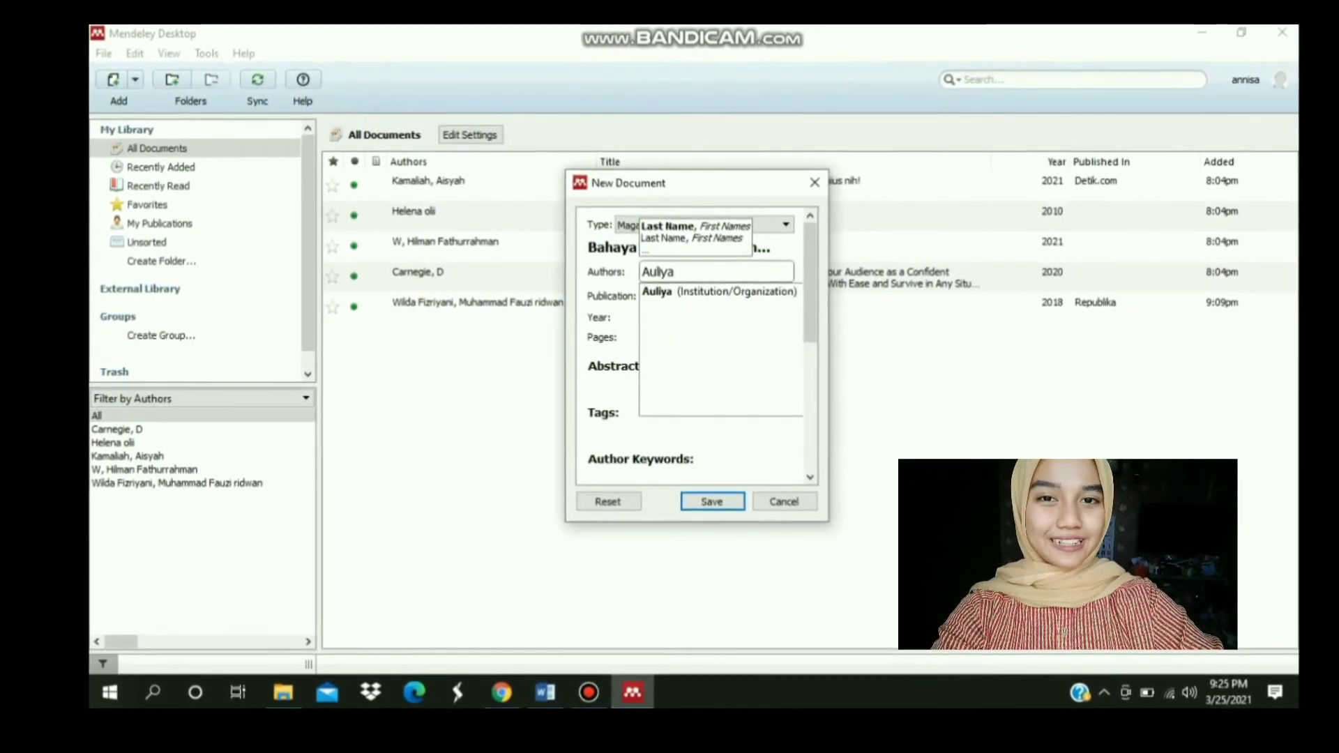
{"action": "type", "text": "ulya Farah"}
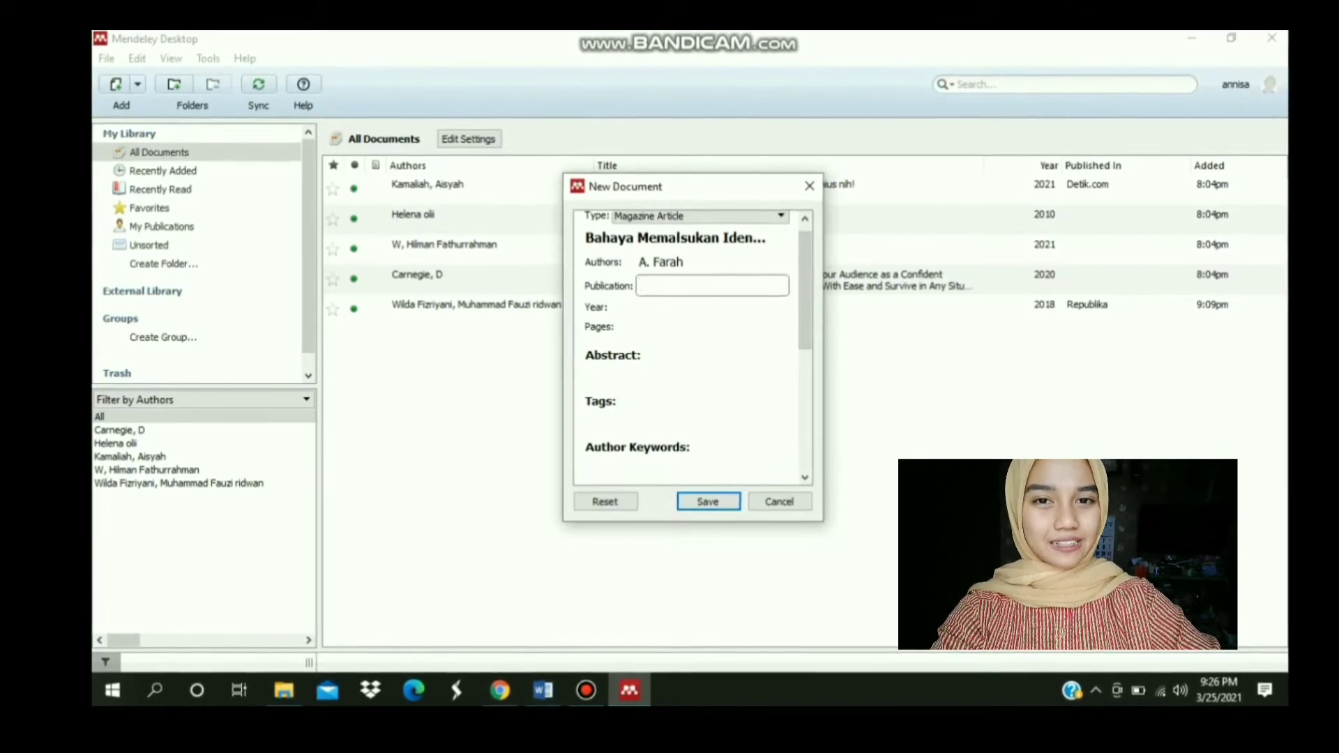
{"action": "type", "text": "Gadis"}
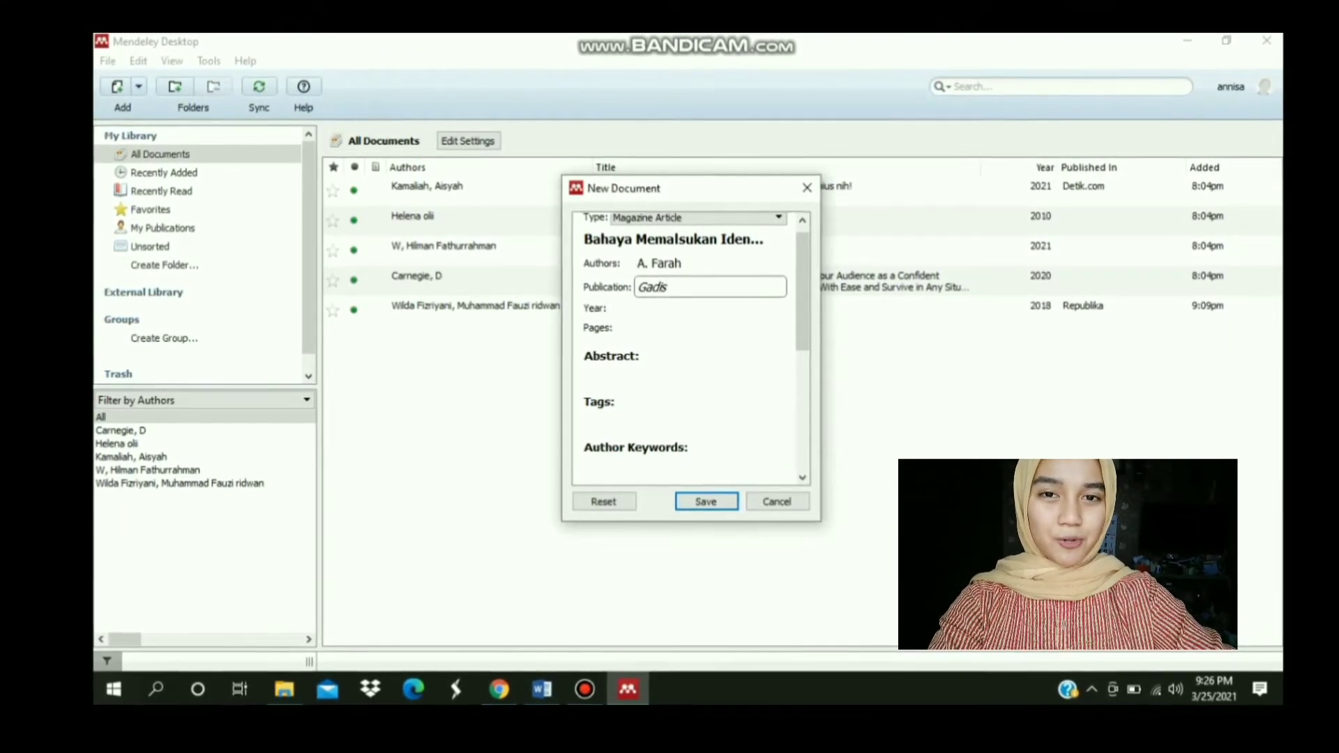
{"action": "key", "text": "Tab"}
{"action": "type", "text": "2011"}
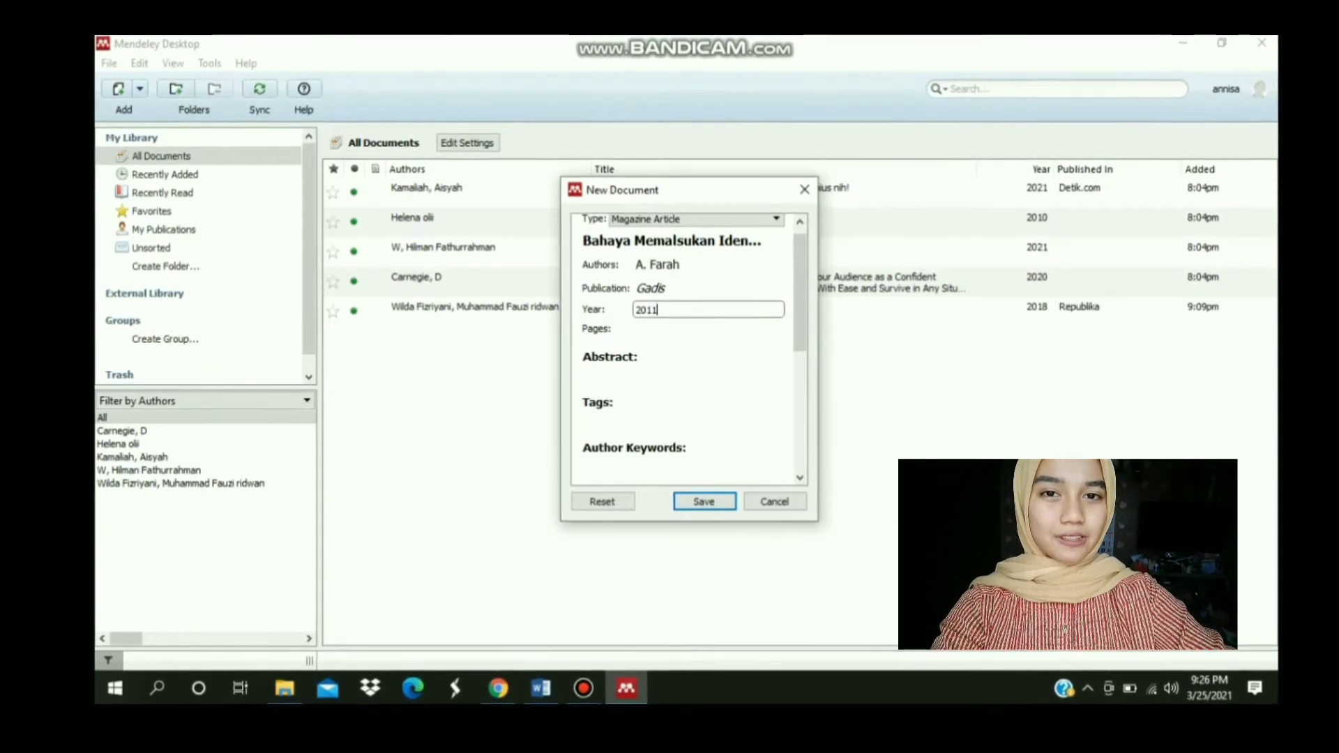
Set the magazine article's month to November and save the entry to the library
{"action": "key", "text": "Tab"}
{"action": "scroll", "coordinate": [679, 452], "scroll_direction": "down", "scroll_amount": 1}
{"action": "left_click", "coordinate": [679, 453]}
{"action": "type", "text": "November"}
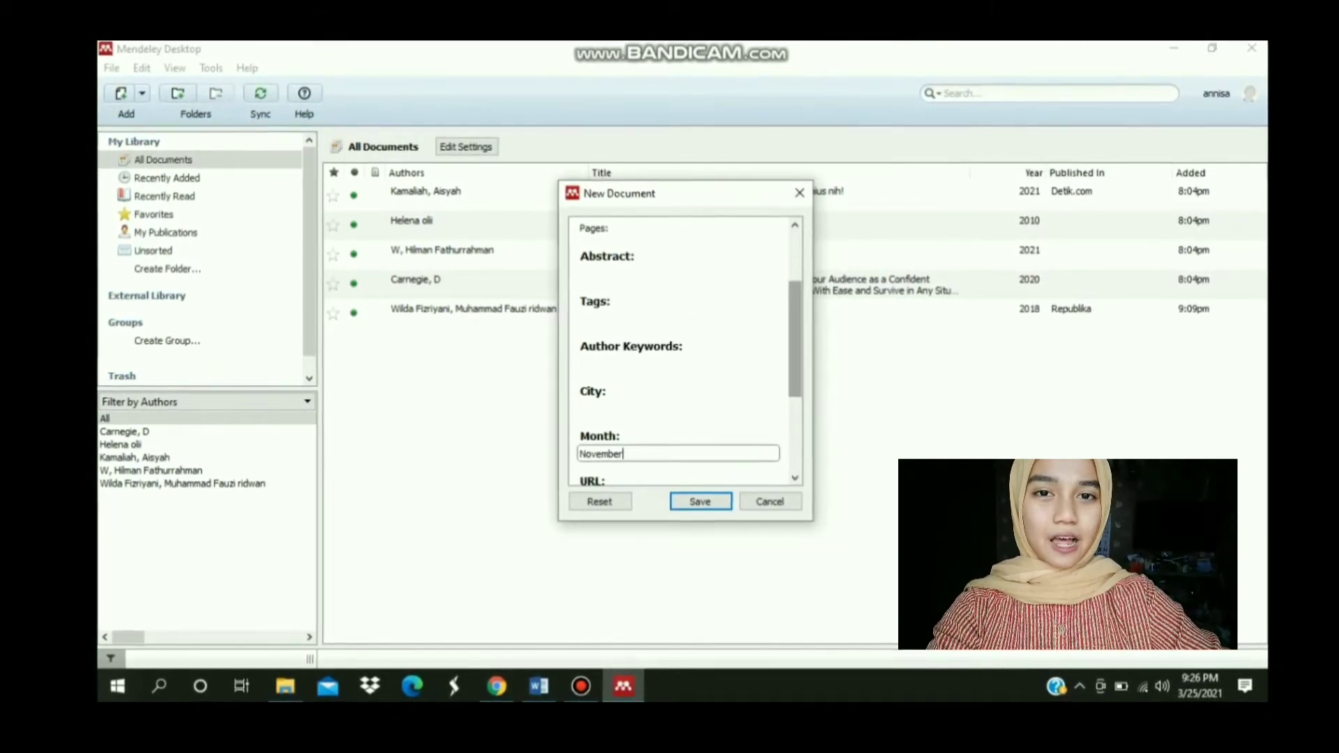
{"action": "left_click_drag", "start_coordinate": [796, 349], "coordinate": [795, 411]}
{"action": "key", "text": "Return"}
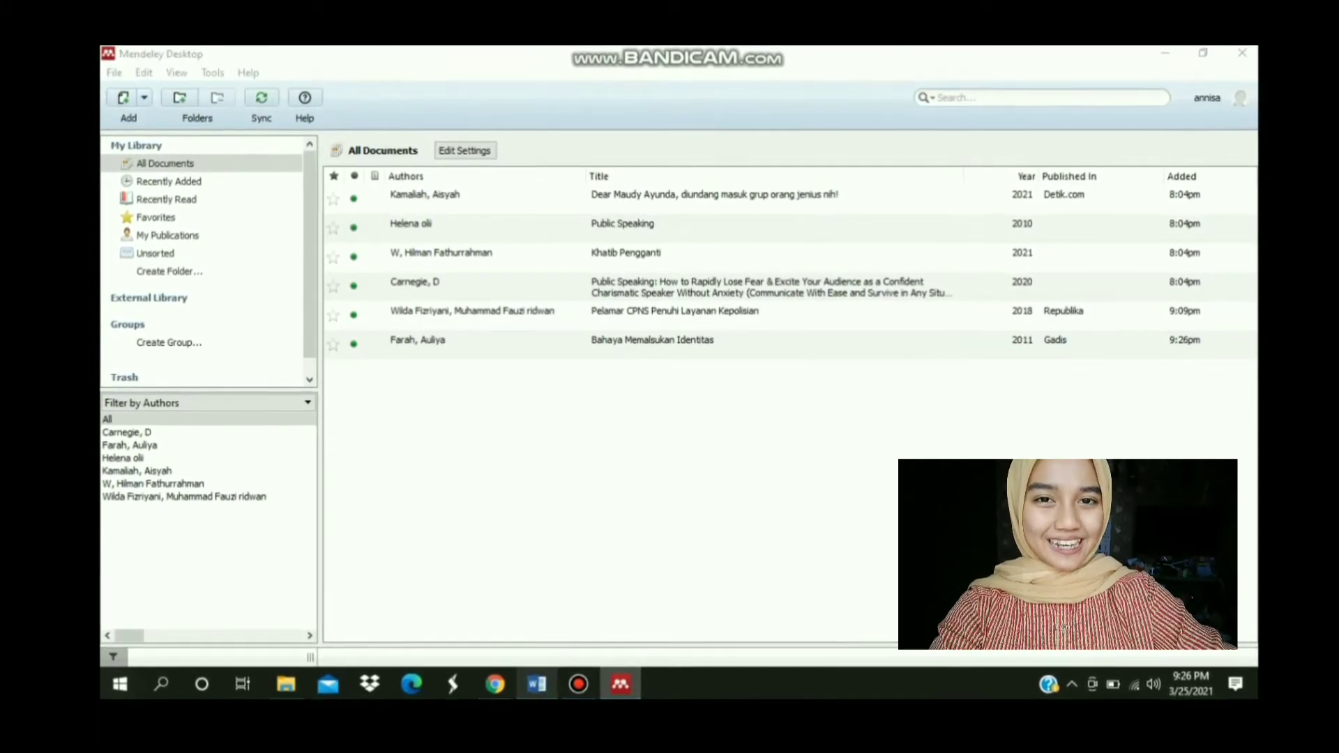
Switch to the Word document and insert a Mendeley citation of Bahaya Memalsukan Identitas at the end of the Majalah paragraph
{"action": "left_click", "coordinate": [537, 685]}
{"action": "left_click", "coordinate": [697, 592]}
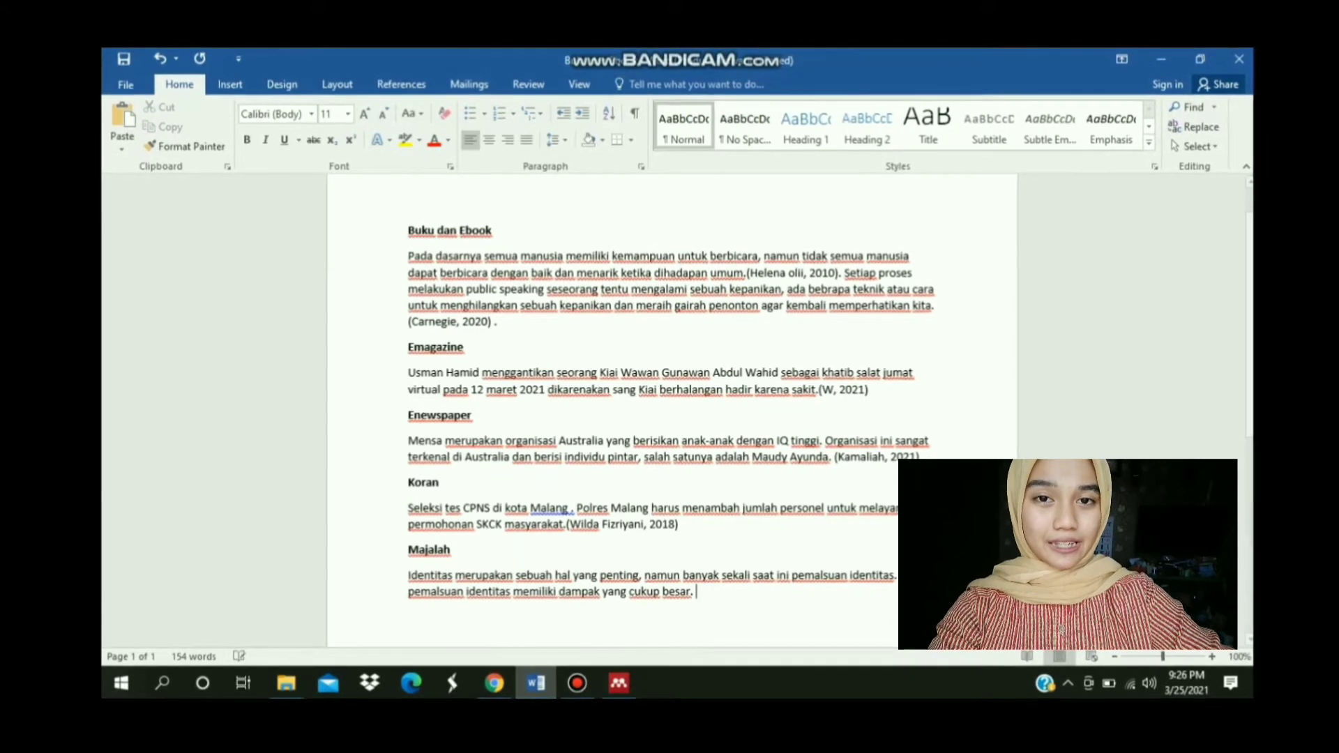
{"action": "left_click", "coordinate": [402, 84]}
{"action": "key", "text": "alt+m"}
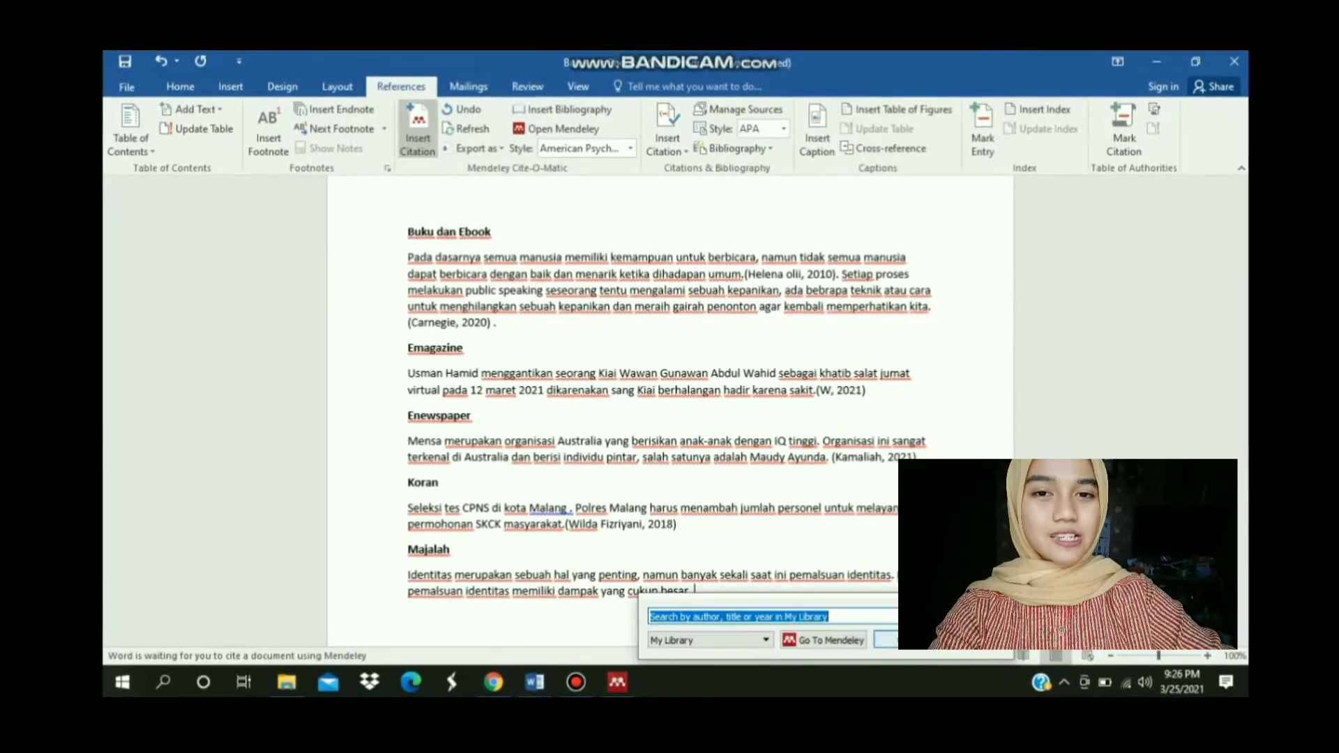
{"action": "type", "text": "baha"}
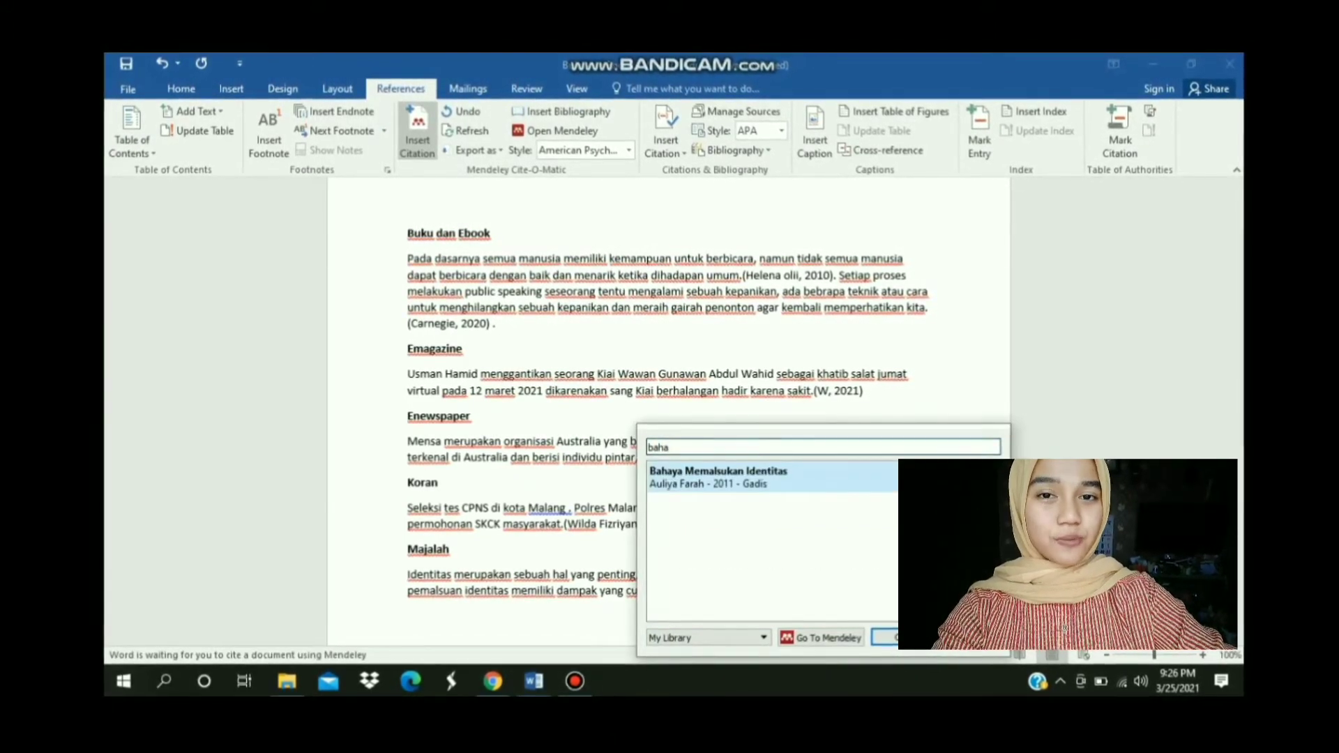
{"action": "key", "text": "Return"}
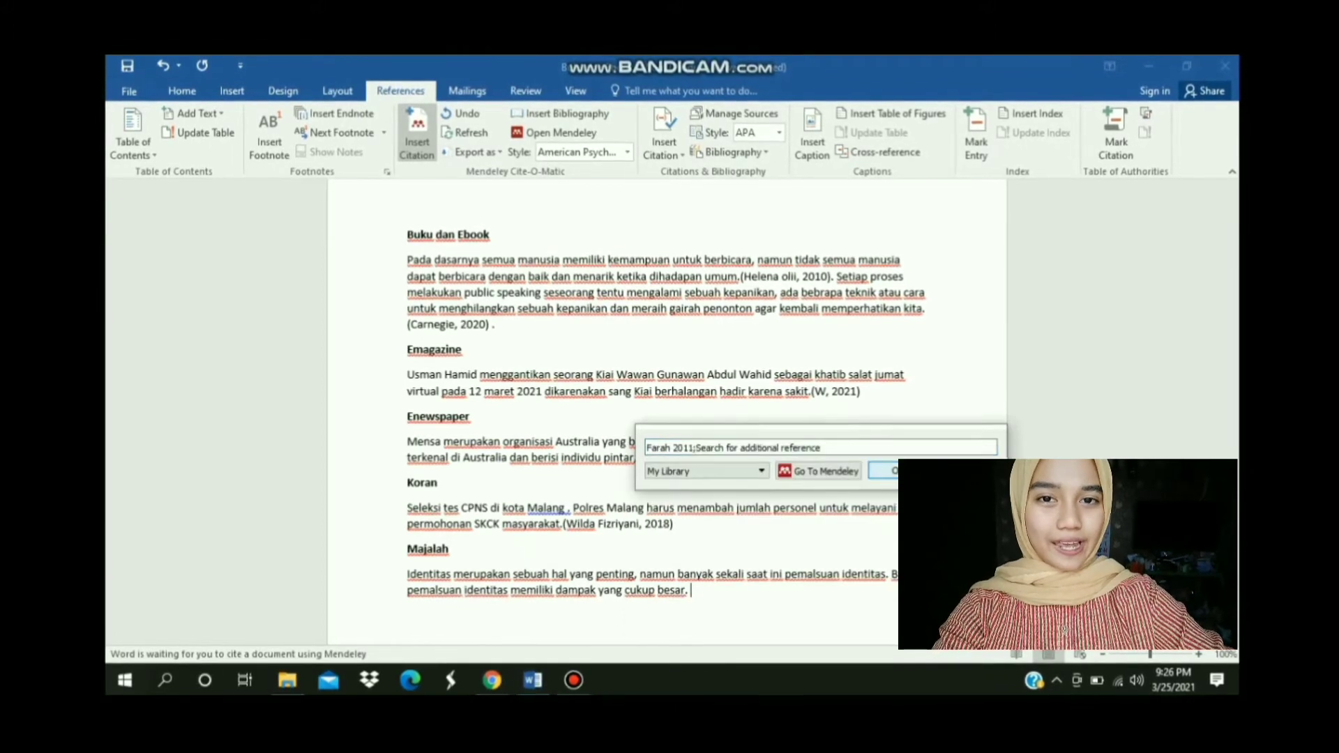
{"action": "key", "text": "Return"}
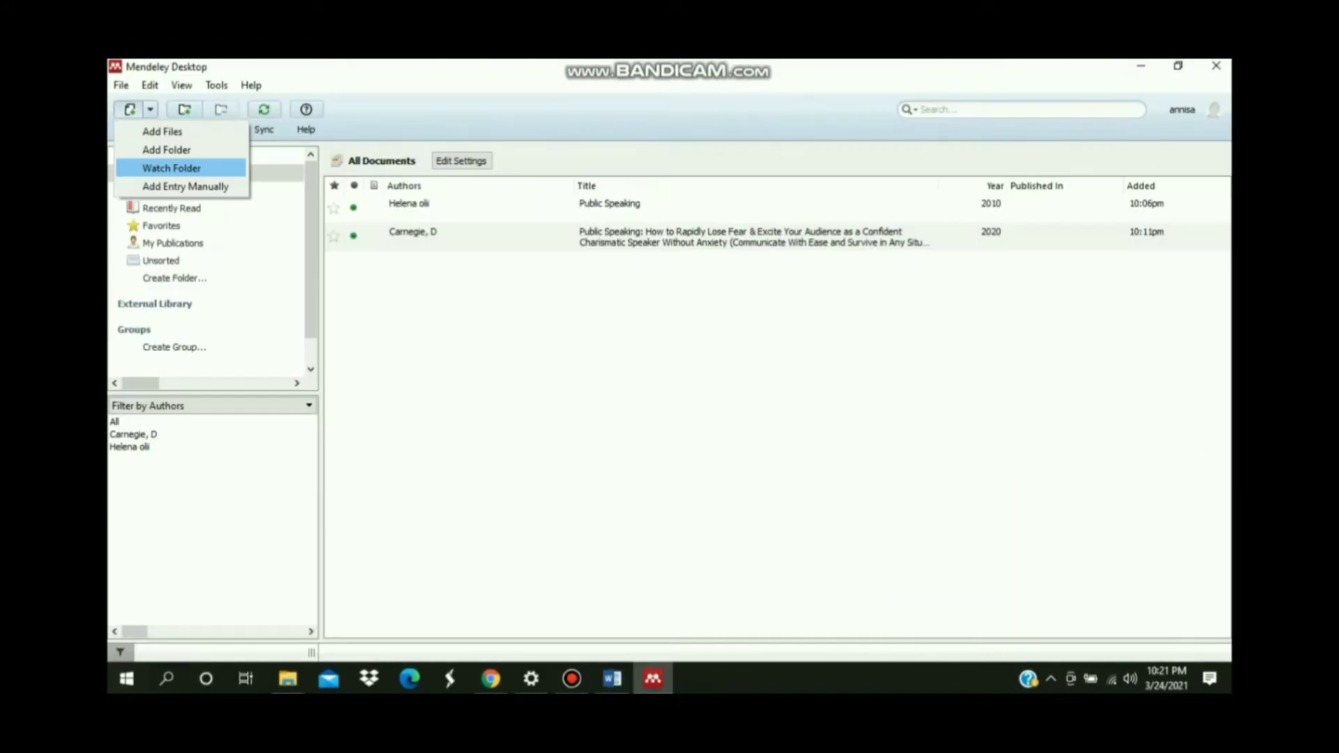
Start another manual library entry in Mendeley with Magazine Article as its document type
{"action": "left_click", "coordinate": [184, 186]}
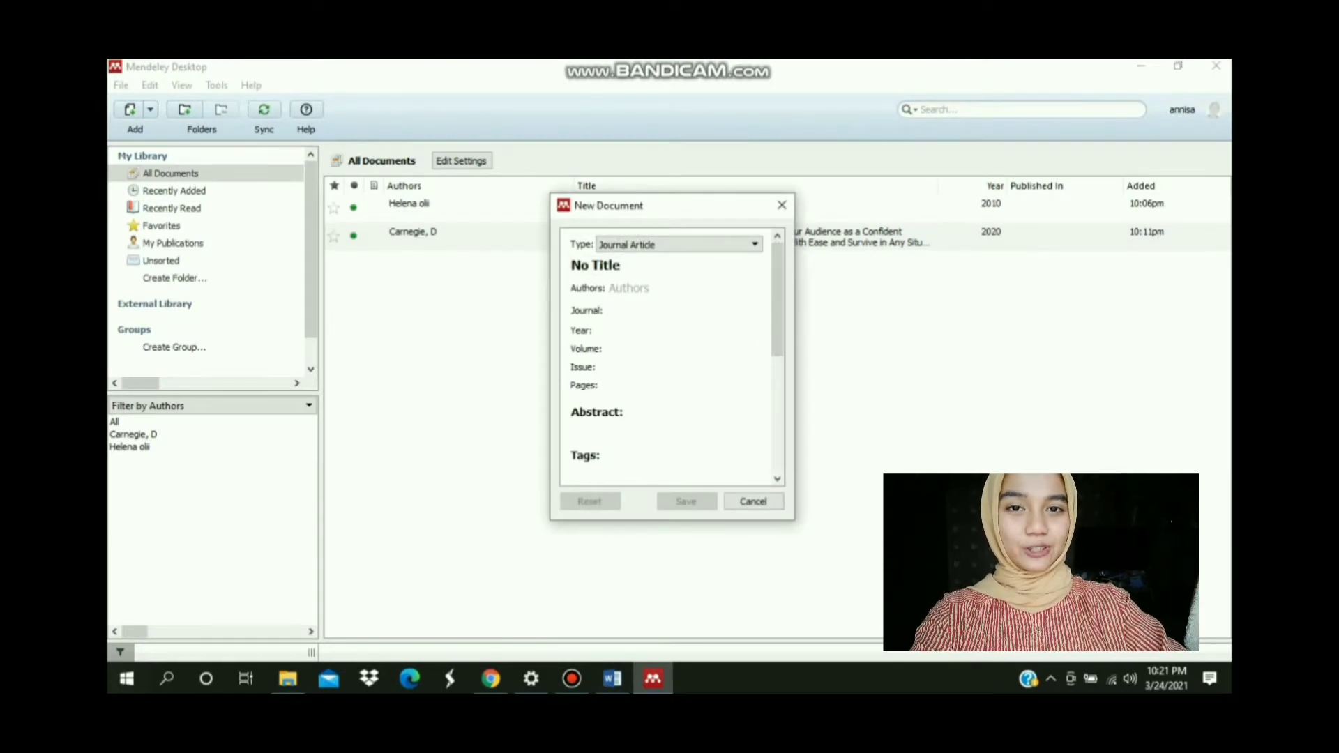
{"action": "left_click", "coordinate": [754, 245]}
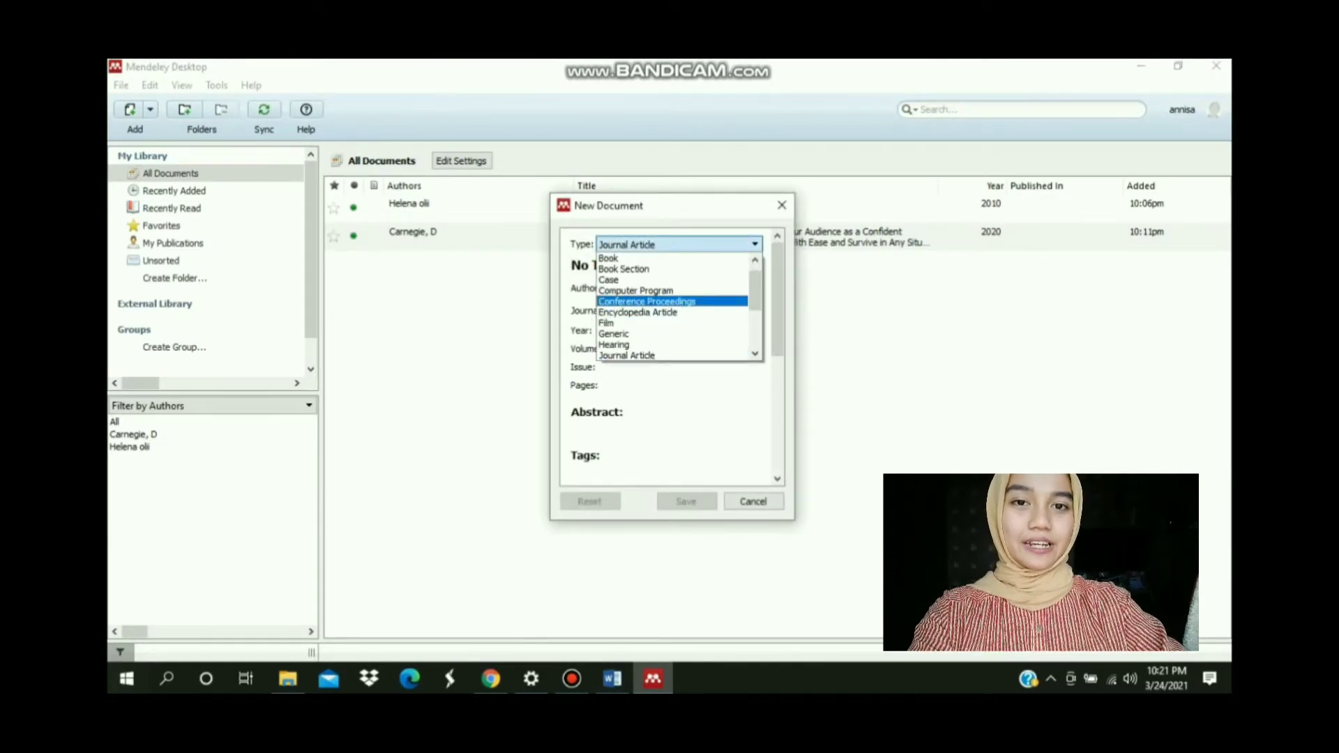
{"action": "left_click_drag", "start_coordinate": [755, 291], "coordinate": [755, 312]}
{"action": "left_click", "coordinate": [641, 302]}
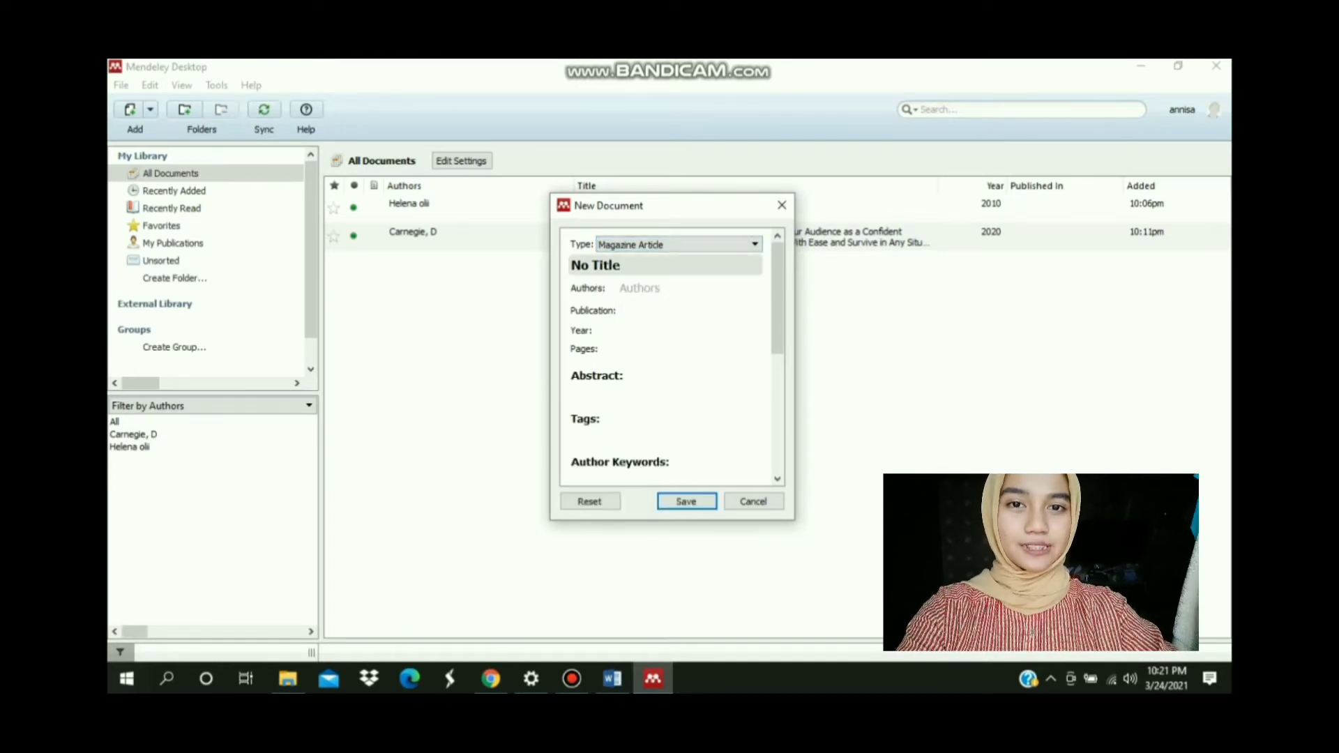
Replace the placeholder title of the new entry with Khatib Pengganti
{"action": "left_click", "coordinate": [655, 265]}
{"action": "key", "text": "BackSpace"}
{"action": "key", "text": "BackSpace"}
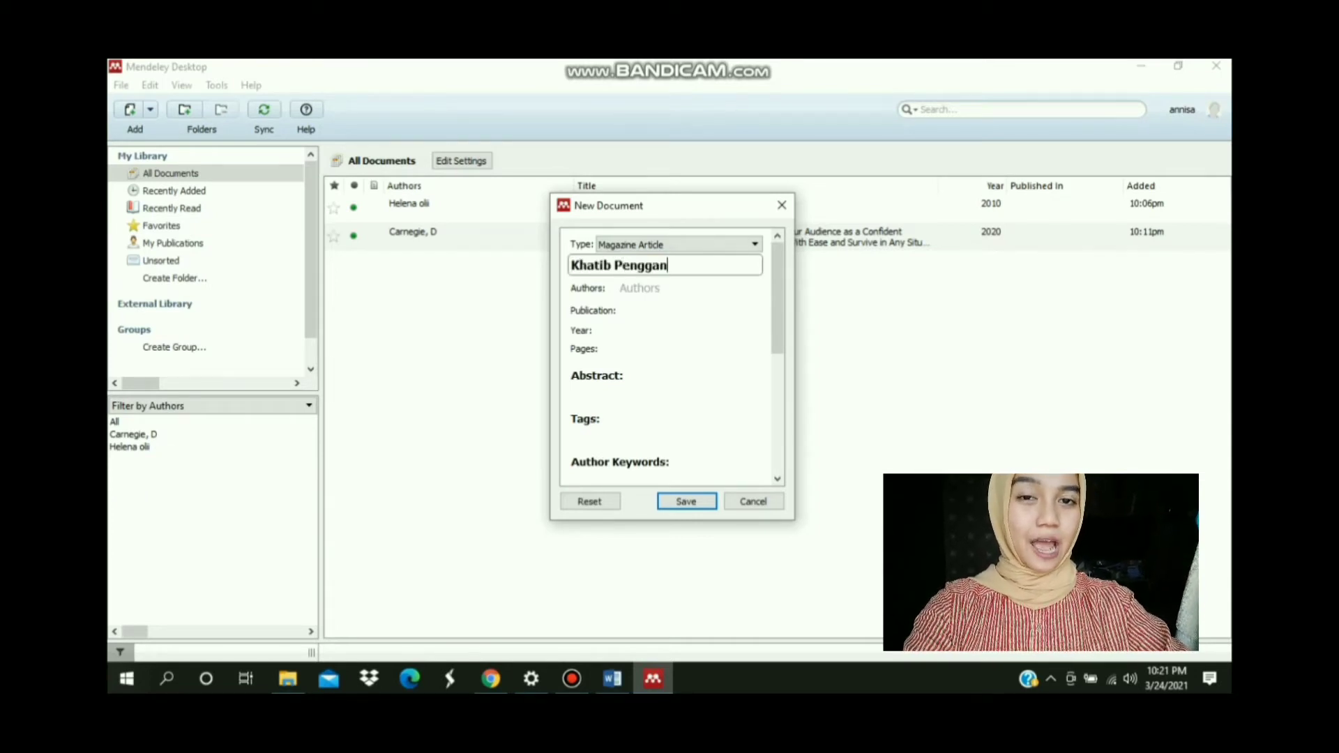
{"action": "key", "text": "Tab"}
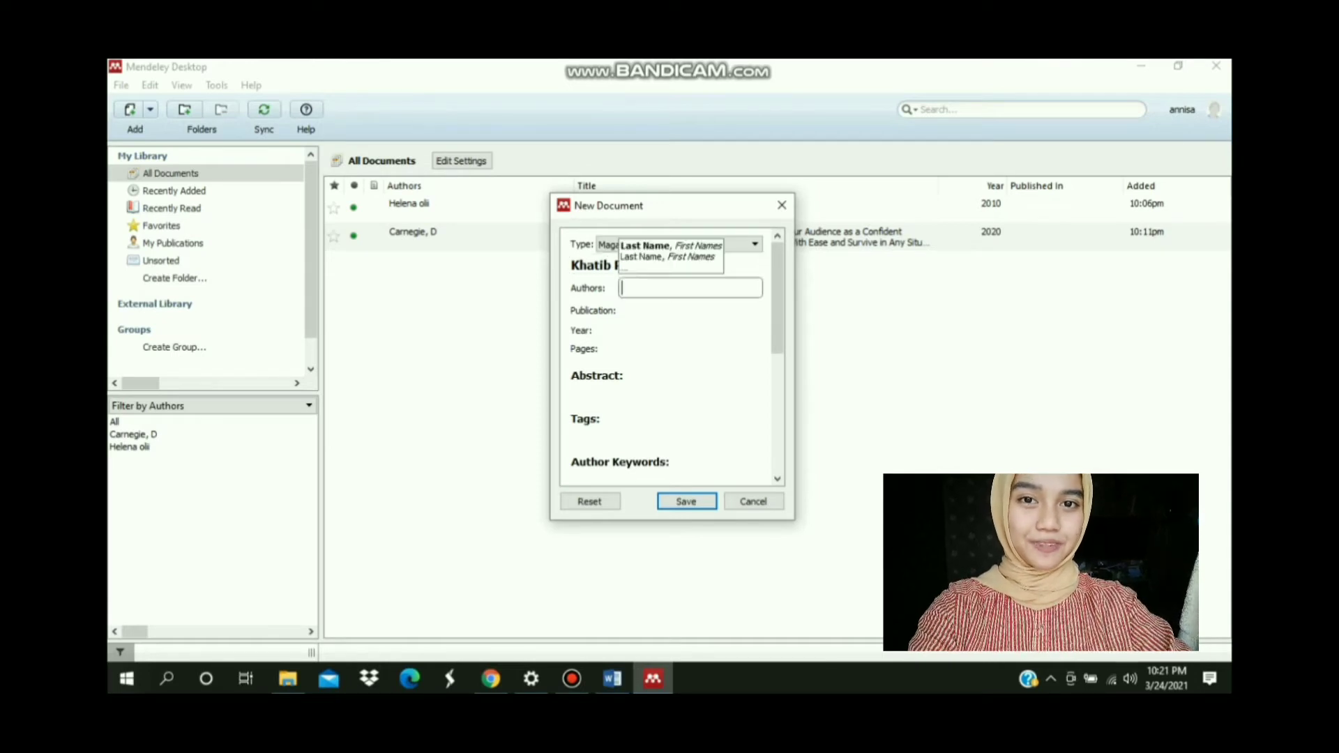
Fill in the author with the suggested full name and set the year to 2021 for the Khatib Pengganti entry
{"action": "type", "text": "Hilman"}
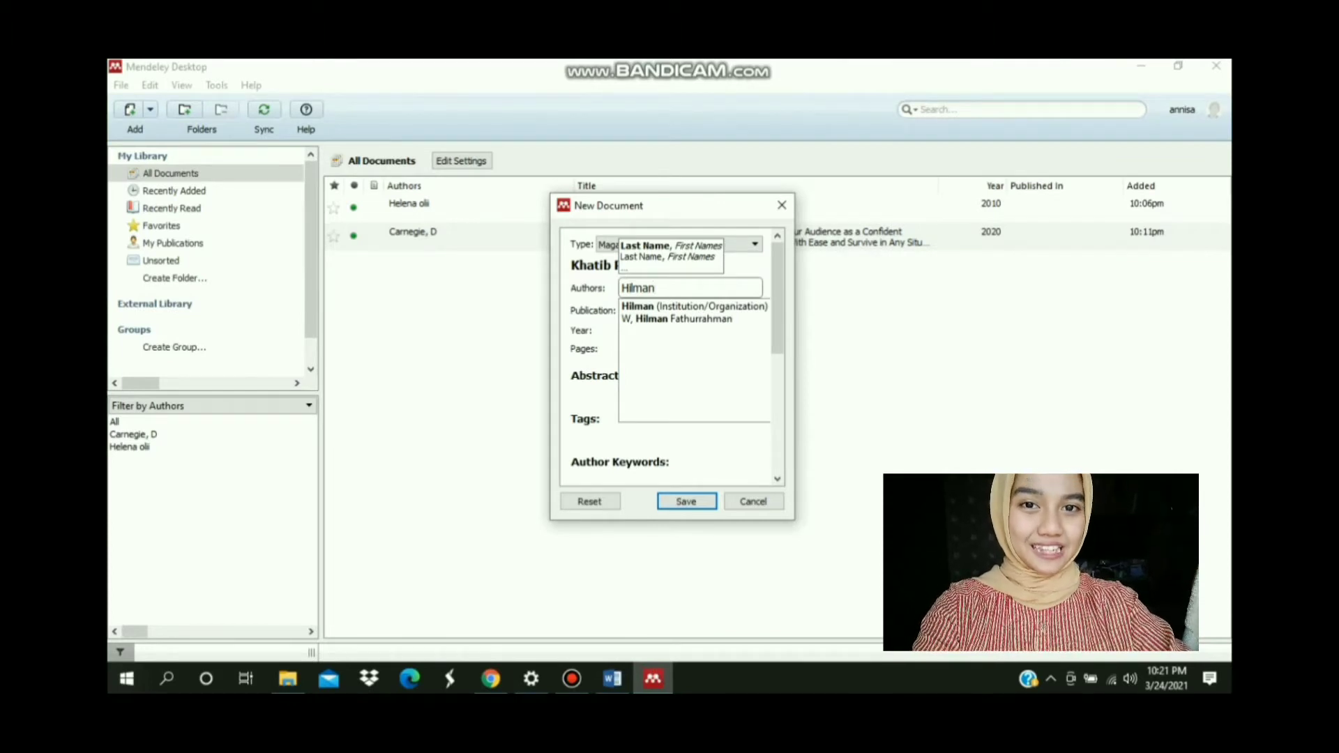
{"action": "key", "text": "Down"}
{"action": "key", "text": "Return"}
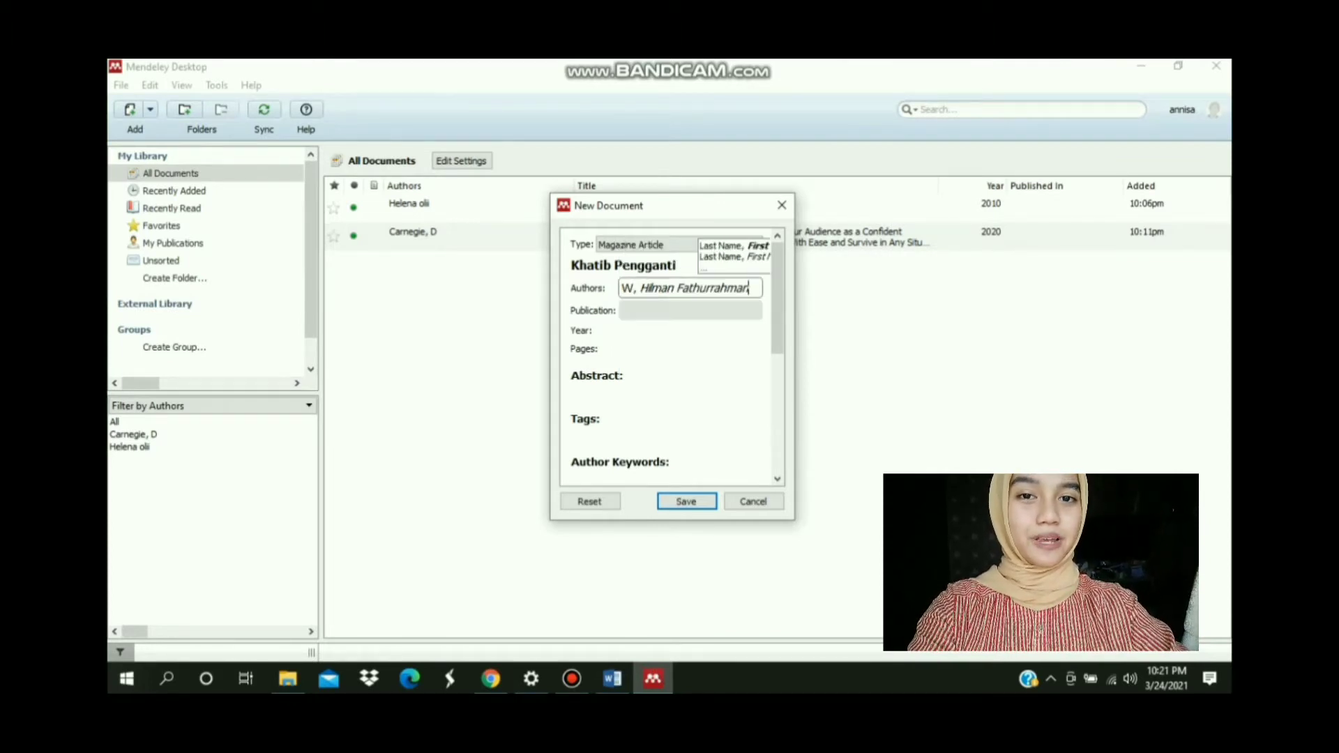
{"action": "left_click", "coordinate": [691, 330]}
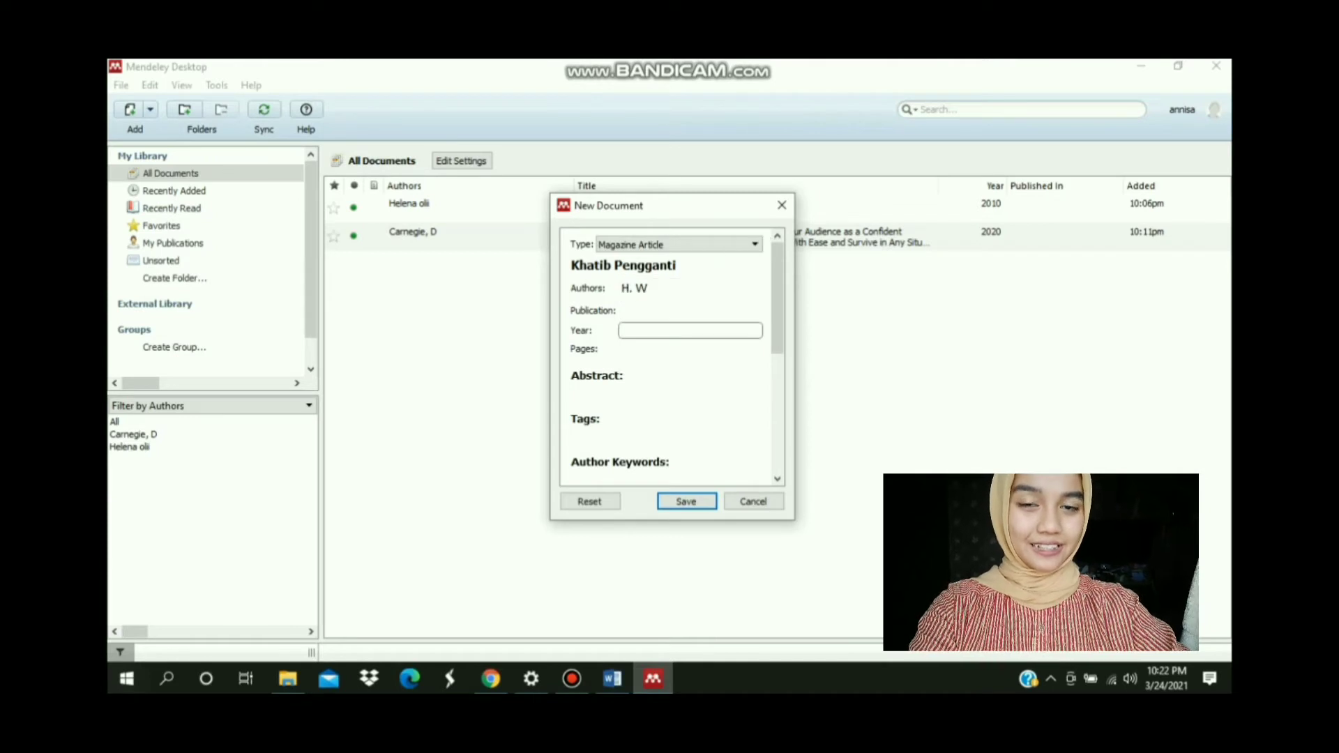
{"action": "key", "text": "Tab"}
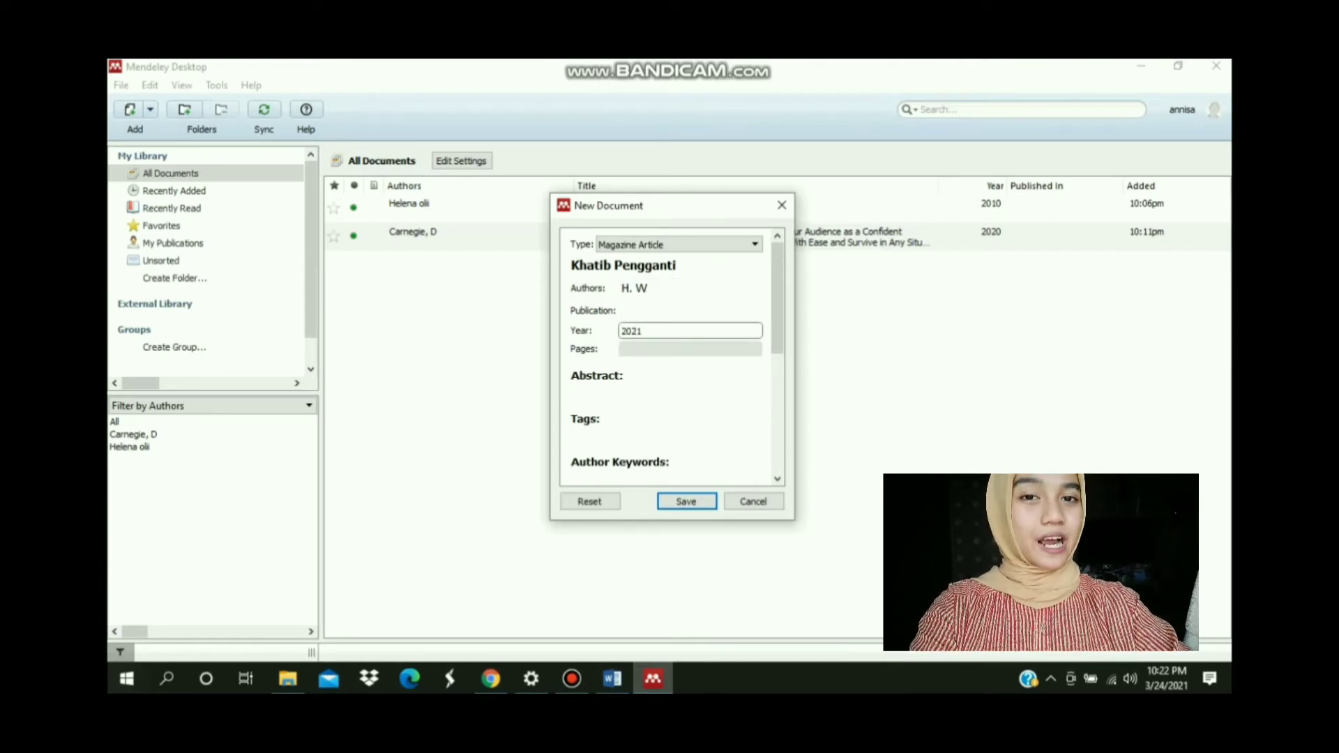
Paste the copied majalah.tempo.co article link as the URL of the Khatib Pengganti entry and save the entry
{"action": "scroll", "coordinate": [669, 356], "scroll_direction": "down", "scroll_amount": 5}
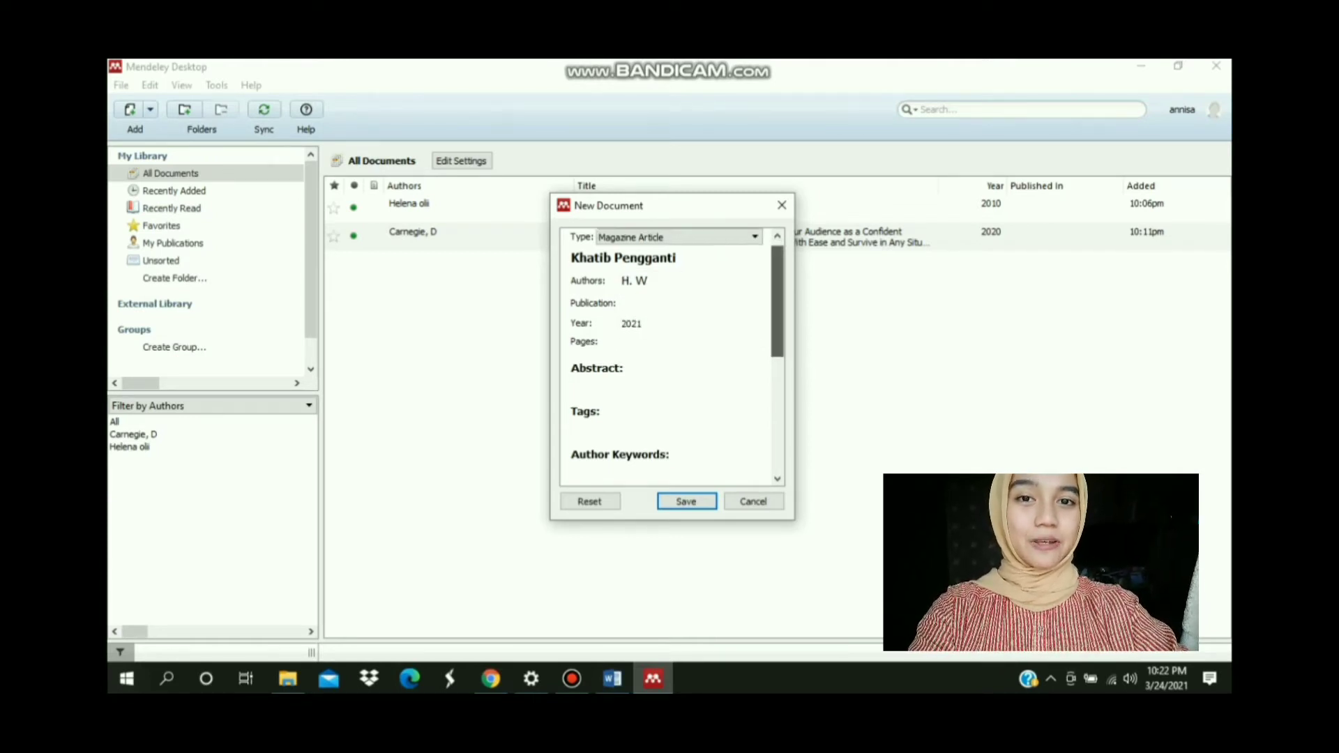
{"action": "left_click_drag", "start_coordinate": [777, 356], "coordinate": [777, 381]}
{"action": "left_click", "coordinate": [614, 417]}
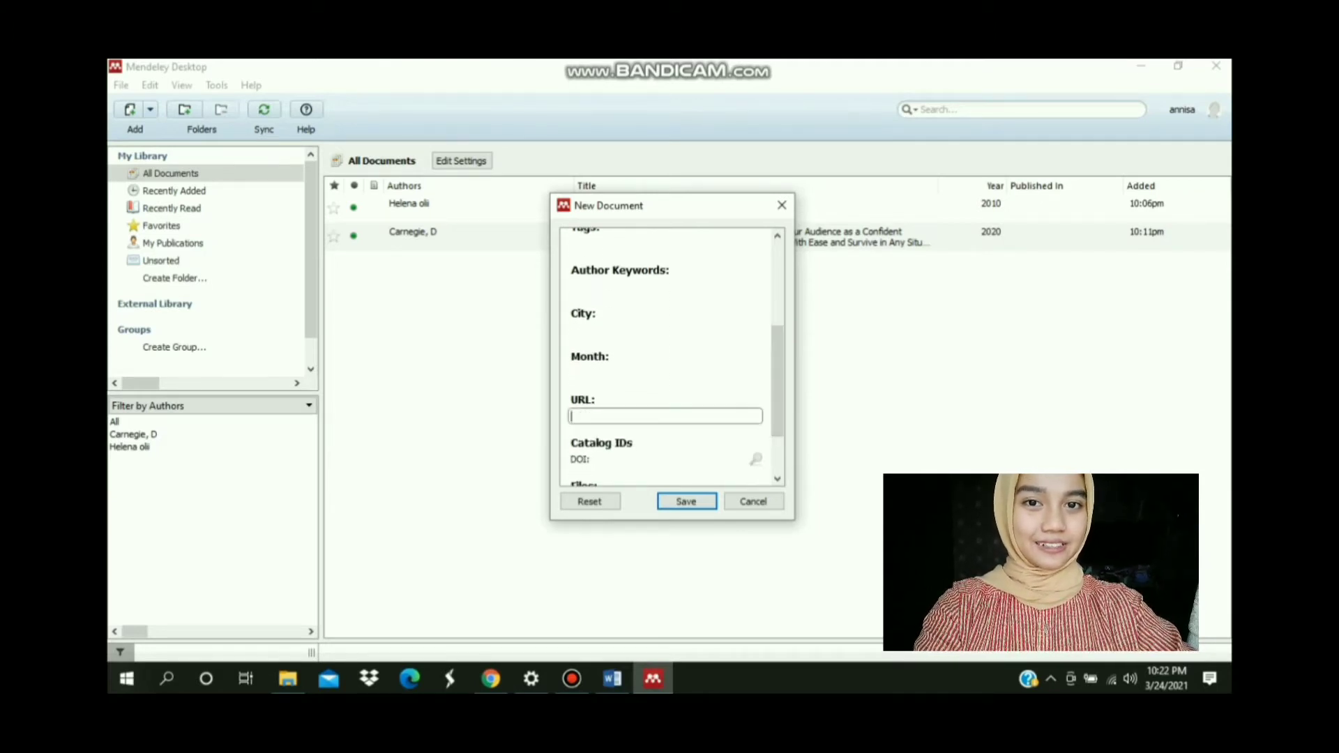
{"action": "right_click", "coordinate": [648, 416]}
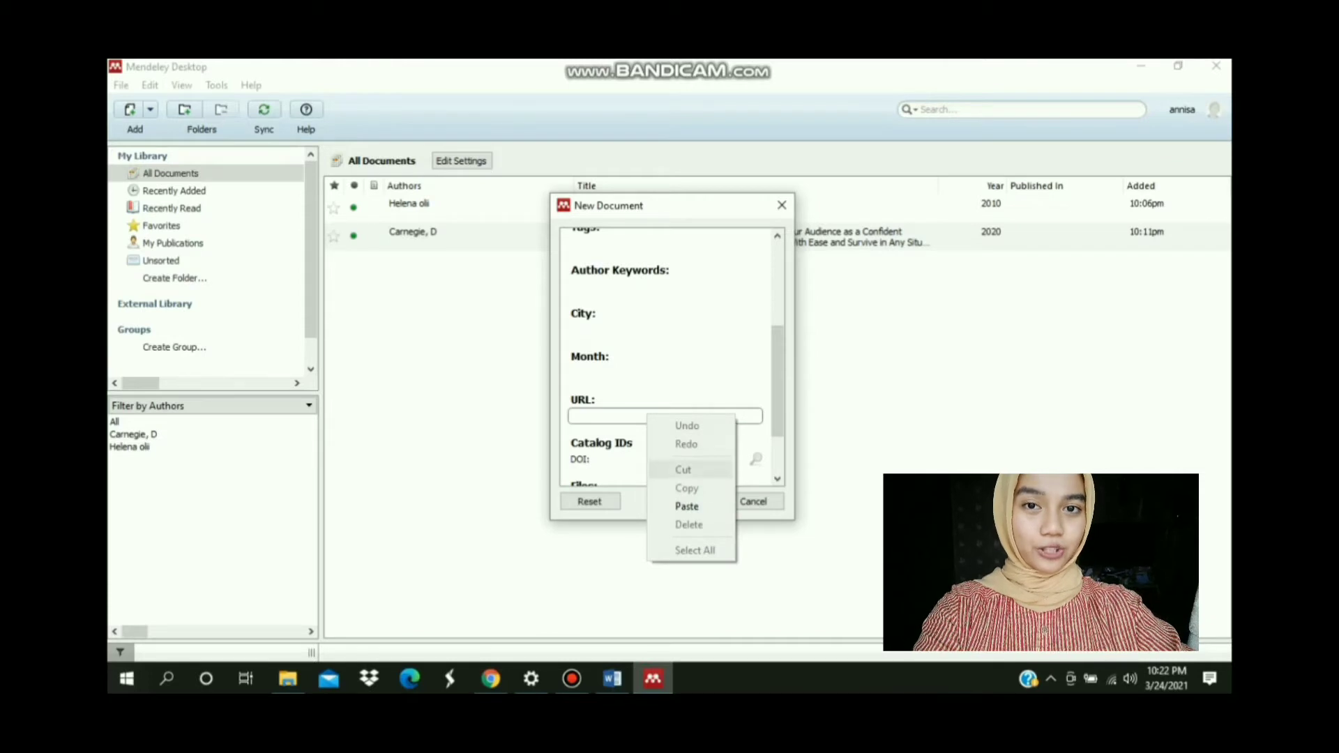
{"action": "left_click", "coordinate": [686, 506]}
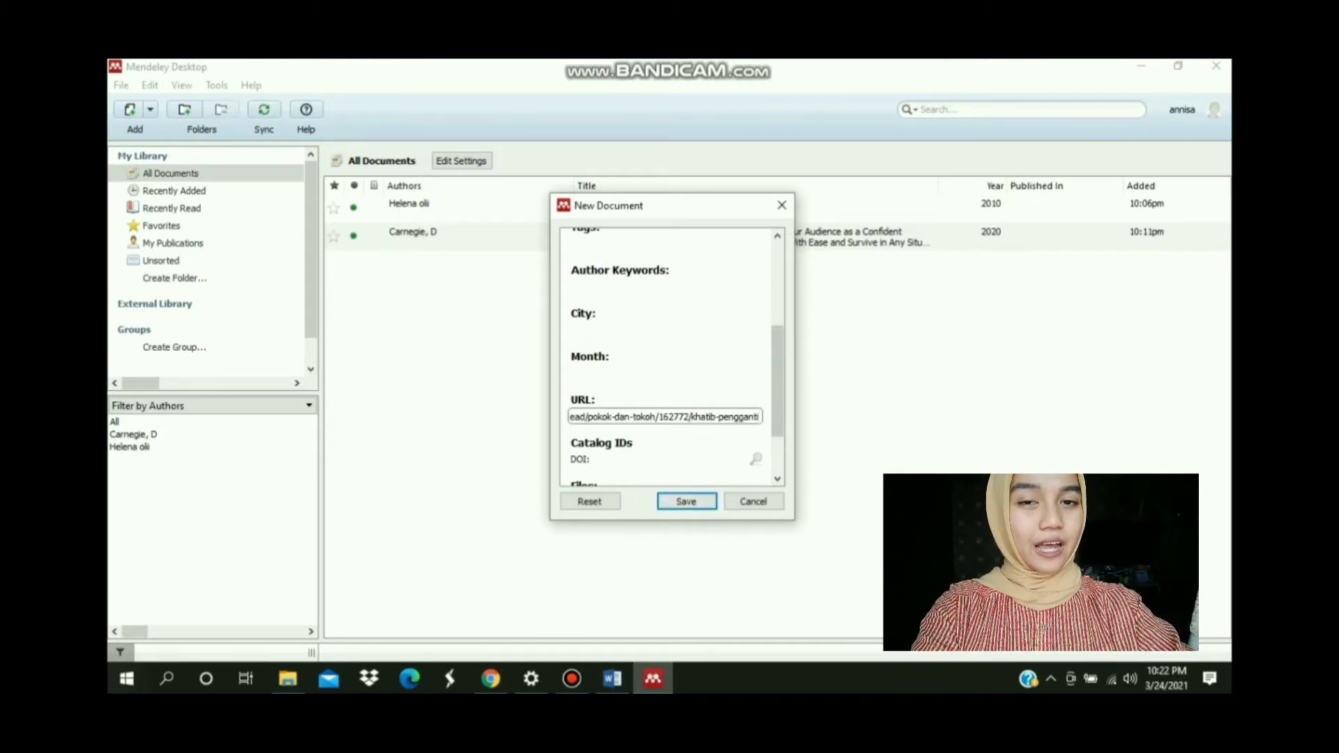
{"action": "scroll", "coordinate": [669, 355], "scroll_direction": "up", "scroll_amount": 3}
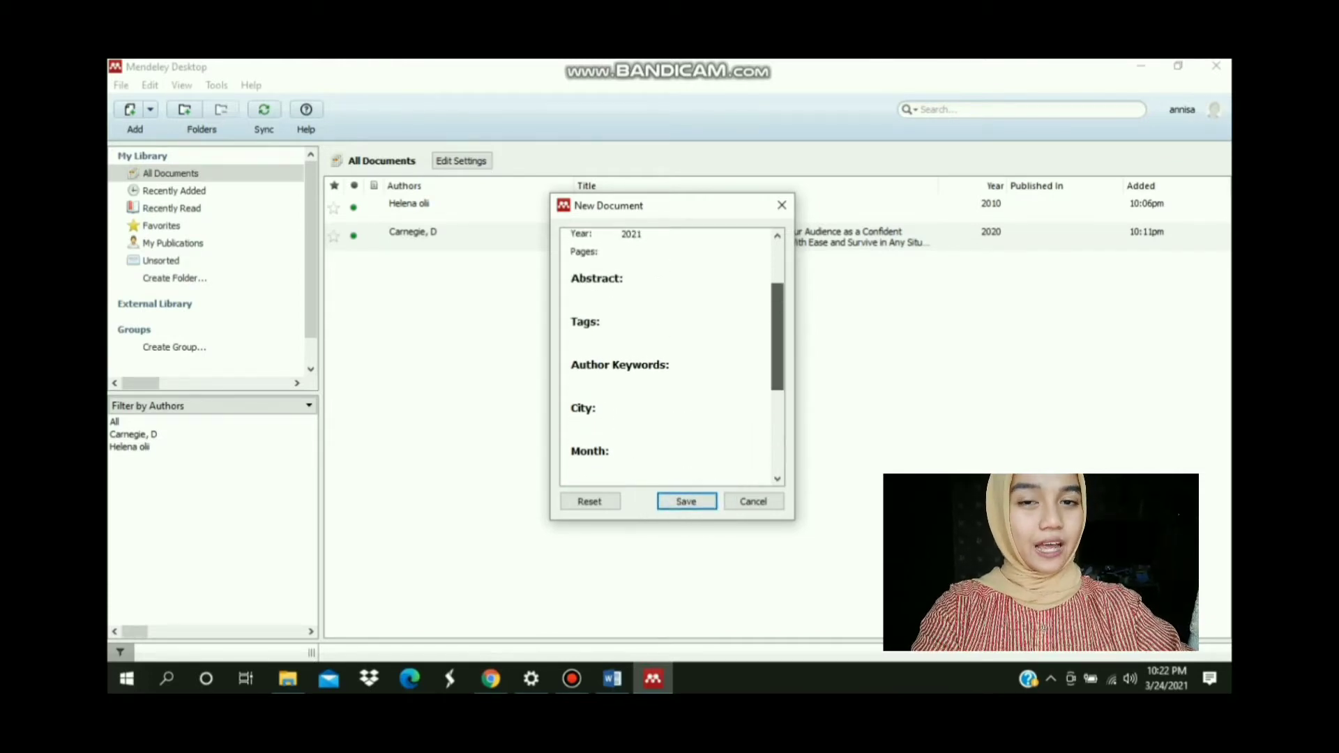
{"action": "scroll", "coordinate": [669, 355], "scroll_direction": "up", "scroll_amount": 3}
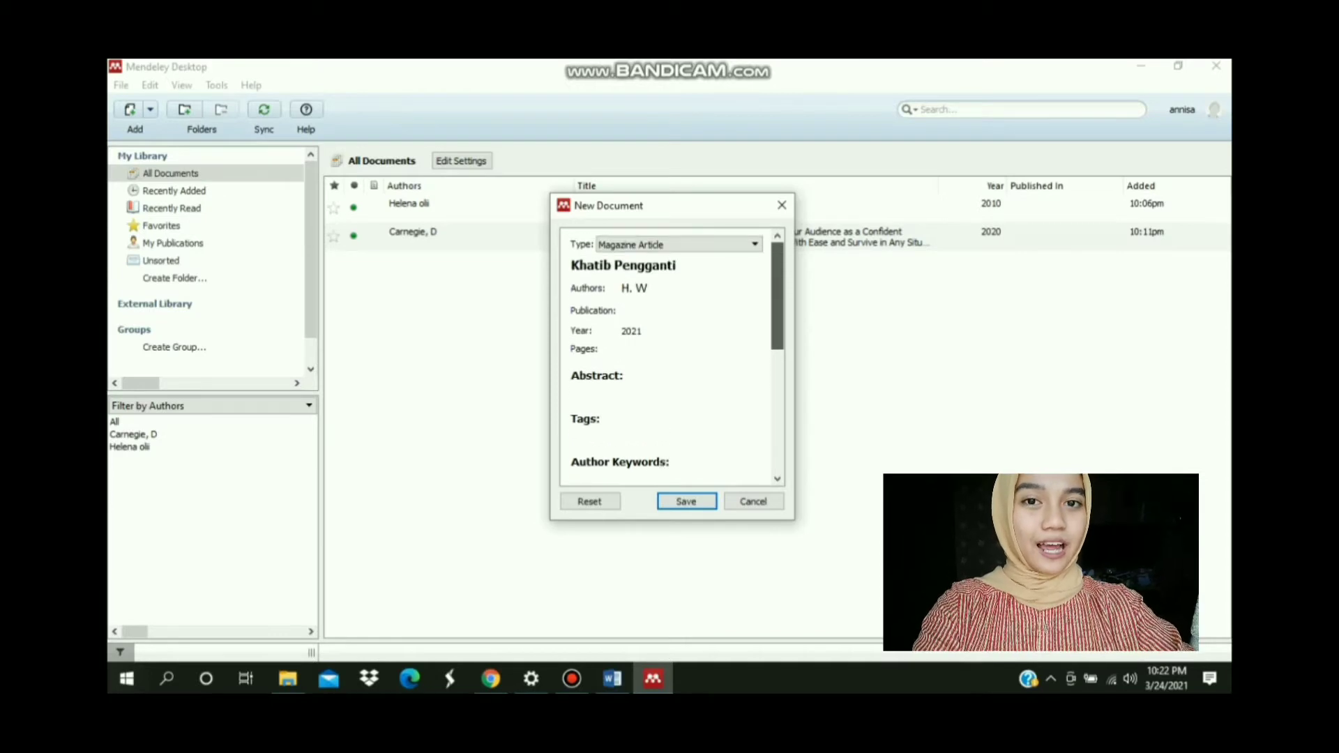
{"action": "scroll", "coordinate": [669, 356], "scroll_direction": "down", "scroll_amount": 5}
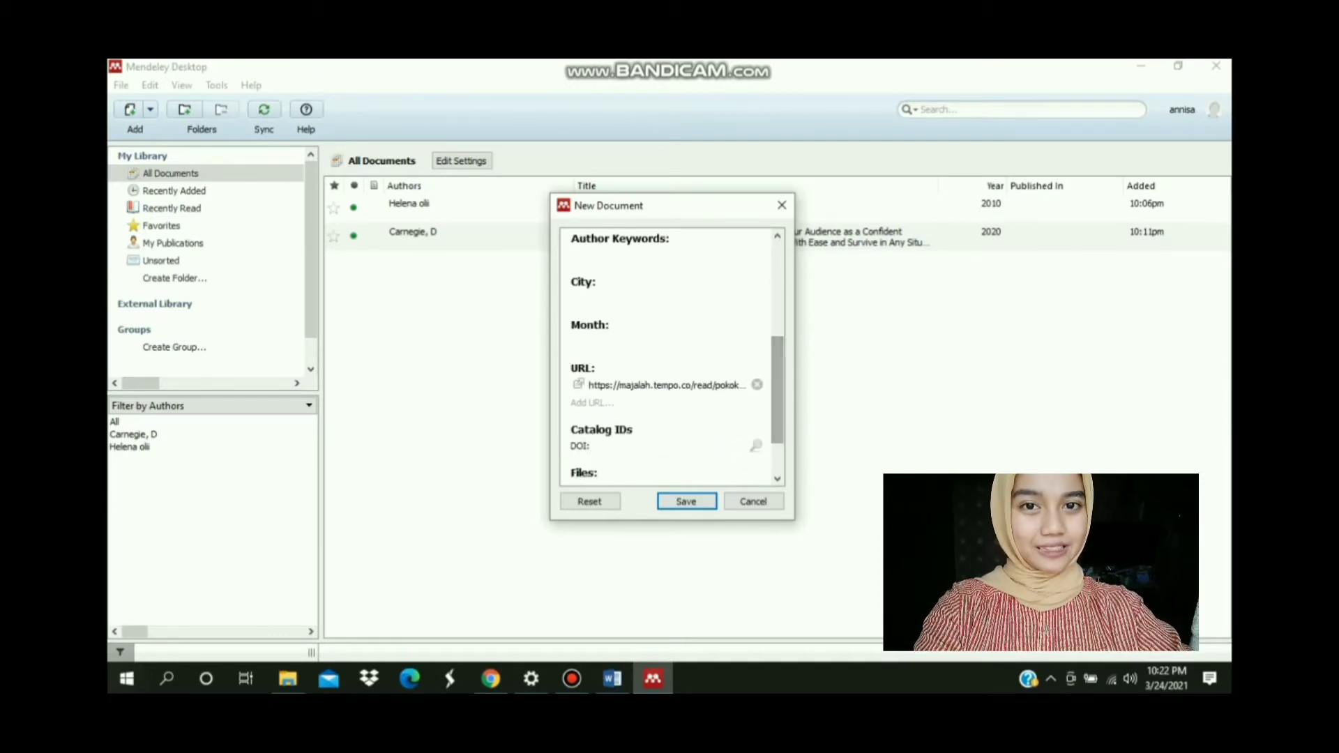
{"action": "left_click", "coordinate": [687, 502]}
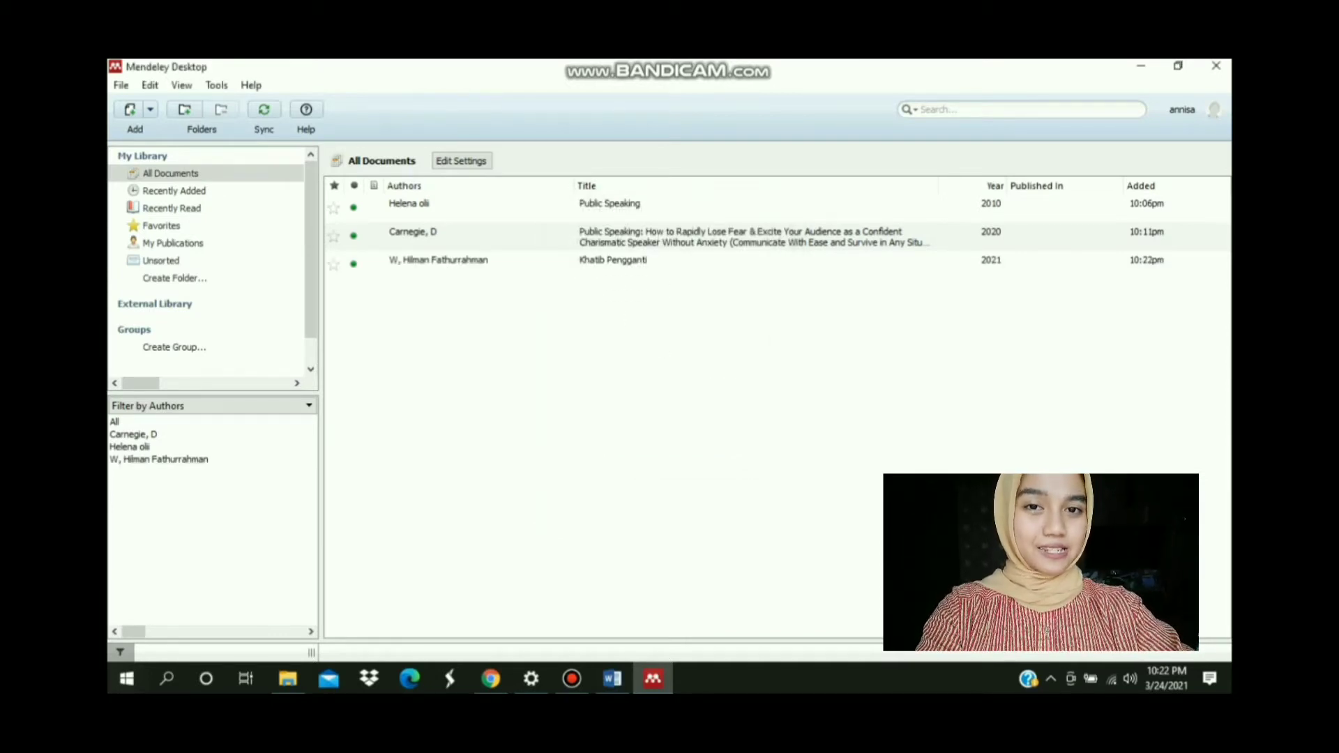
Switch to the Word document and insert a Mendeley citation of Khatib Pengganti at the end of the second paragraph
{"action": "left_click", "coordinate": [612, 678]}
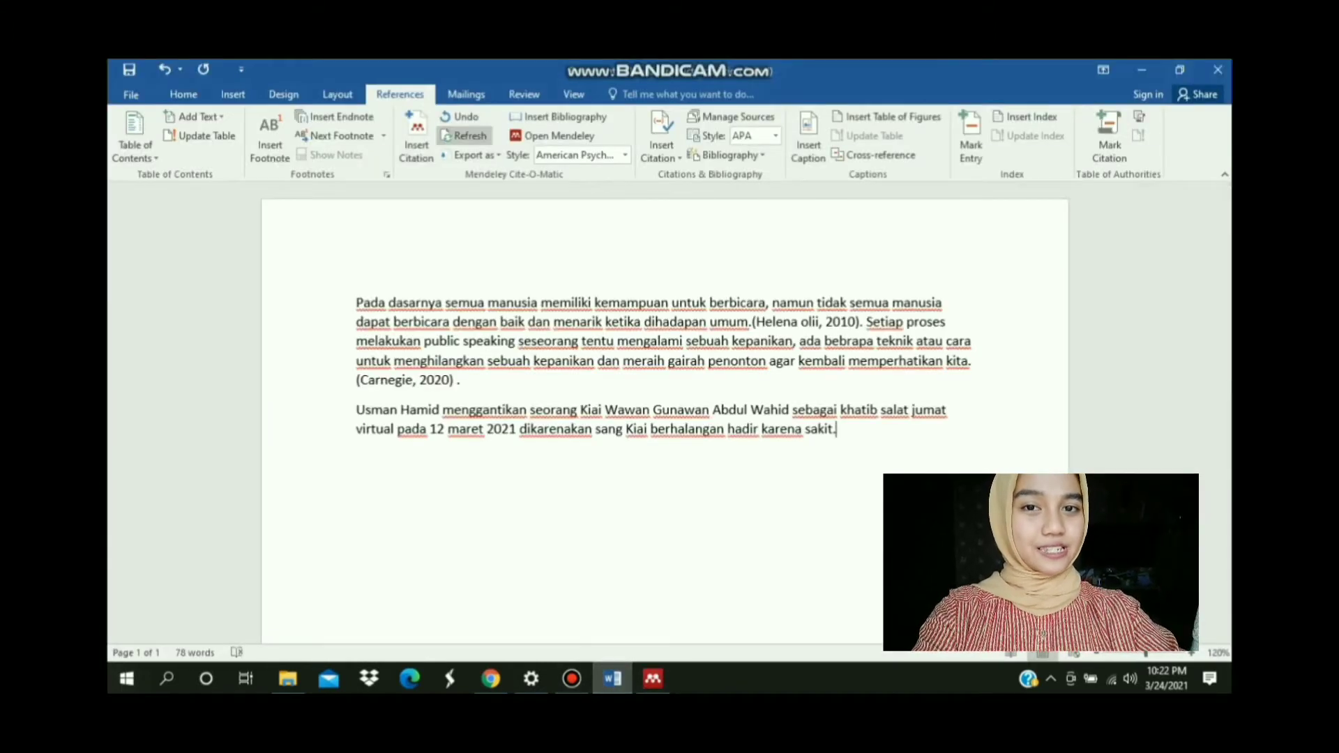
{"action": "left_click", "coordinate": [416, 137]}
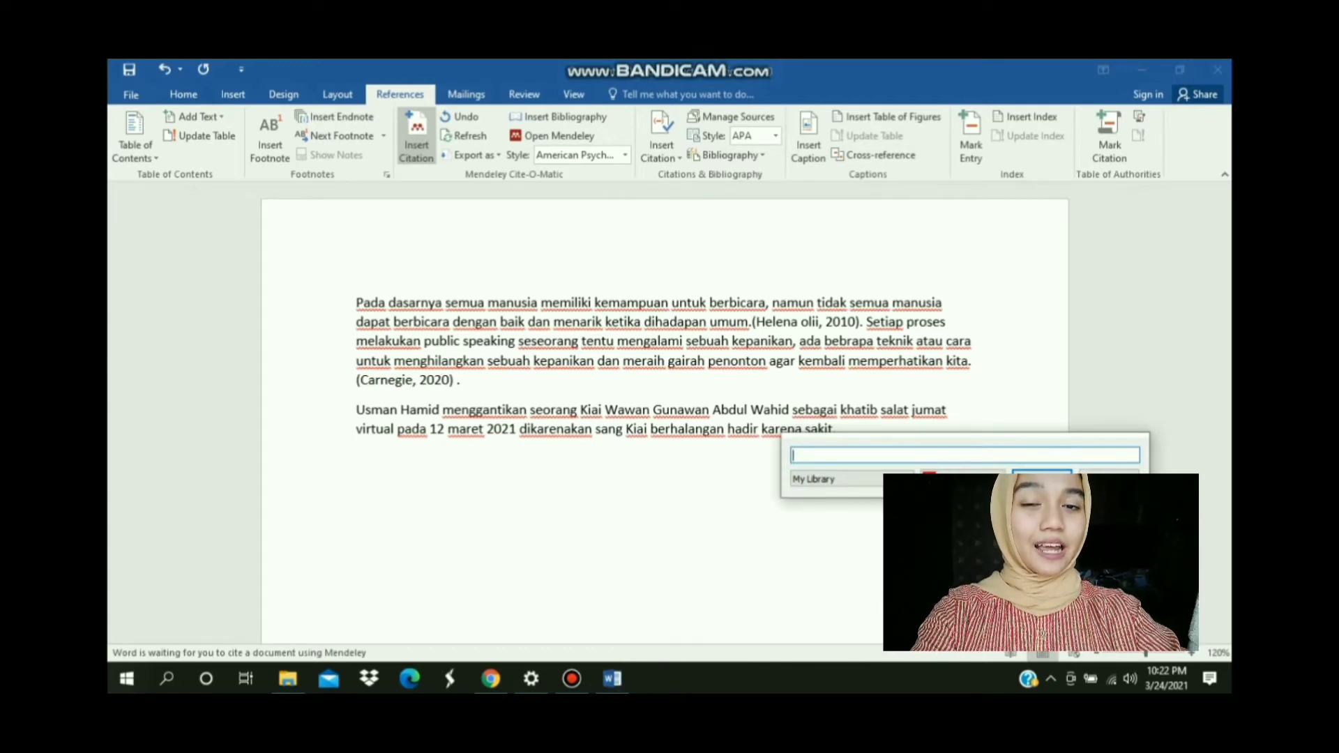
{"action": "type", "text": "k"}
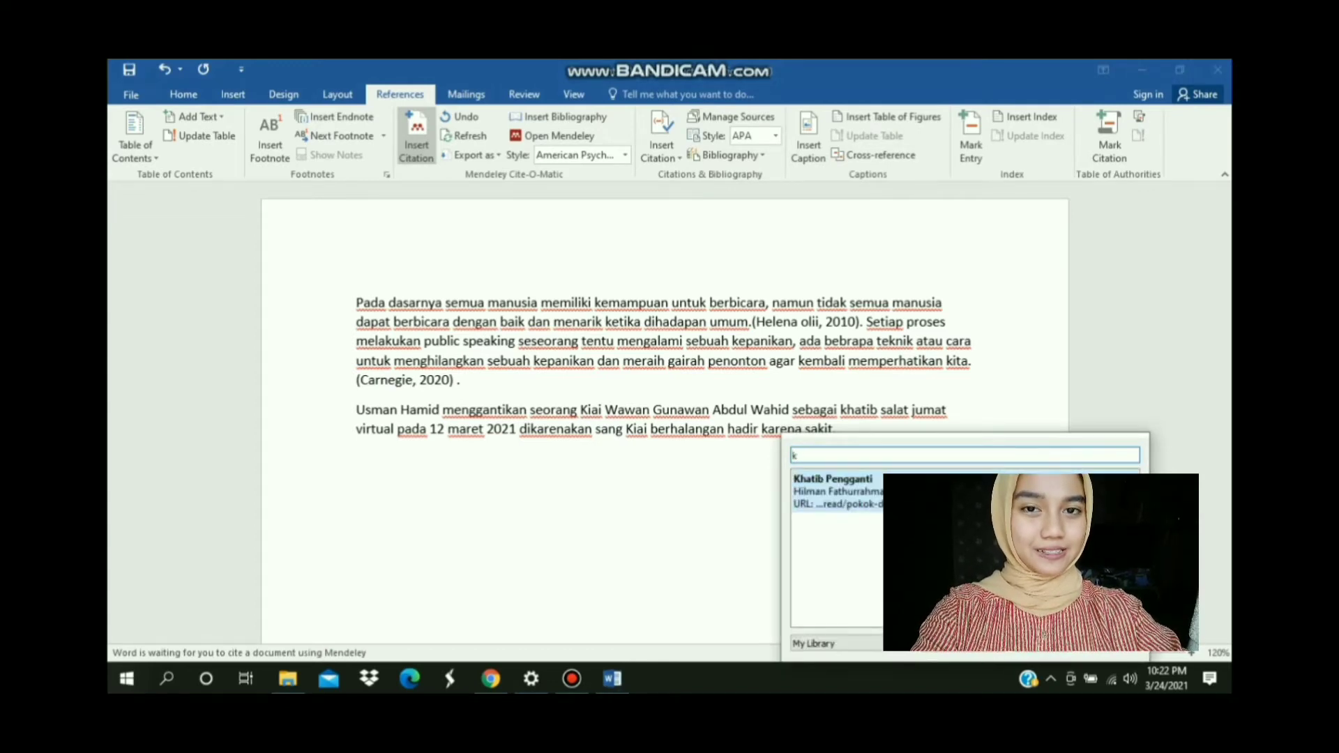
{"action": "key", "text": "Return"}
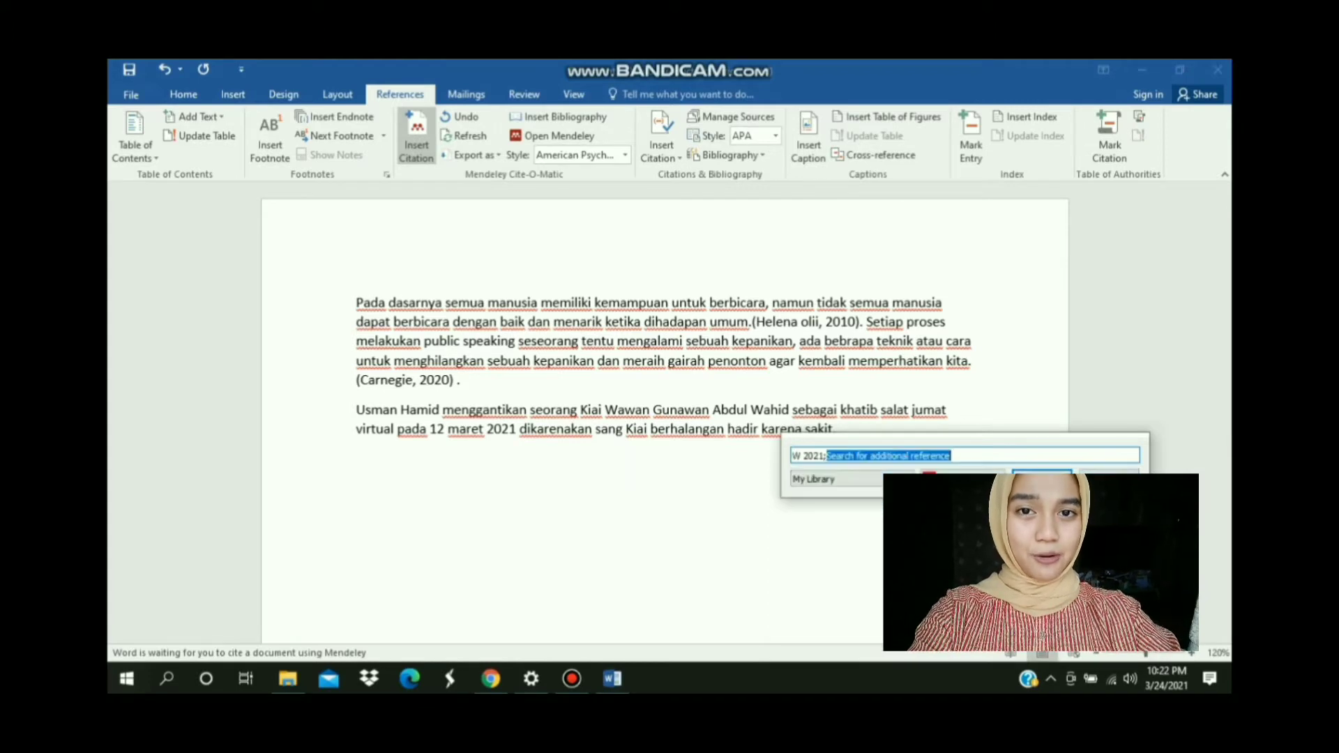
{"action": "key", "text": "Return"}
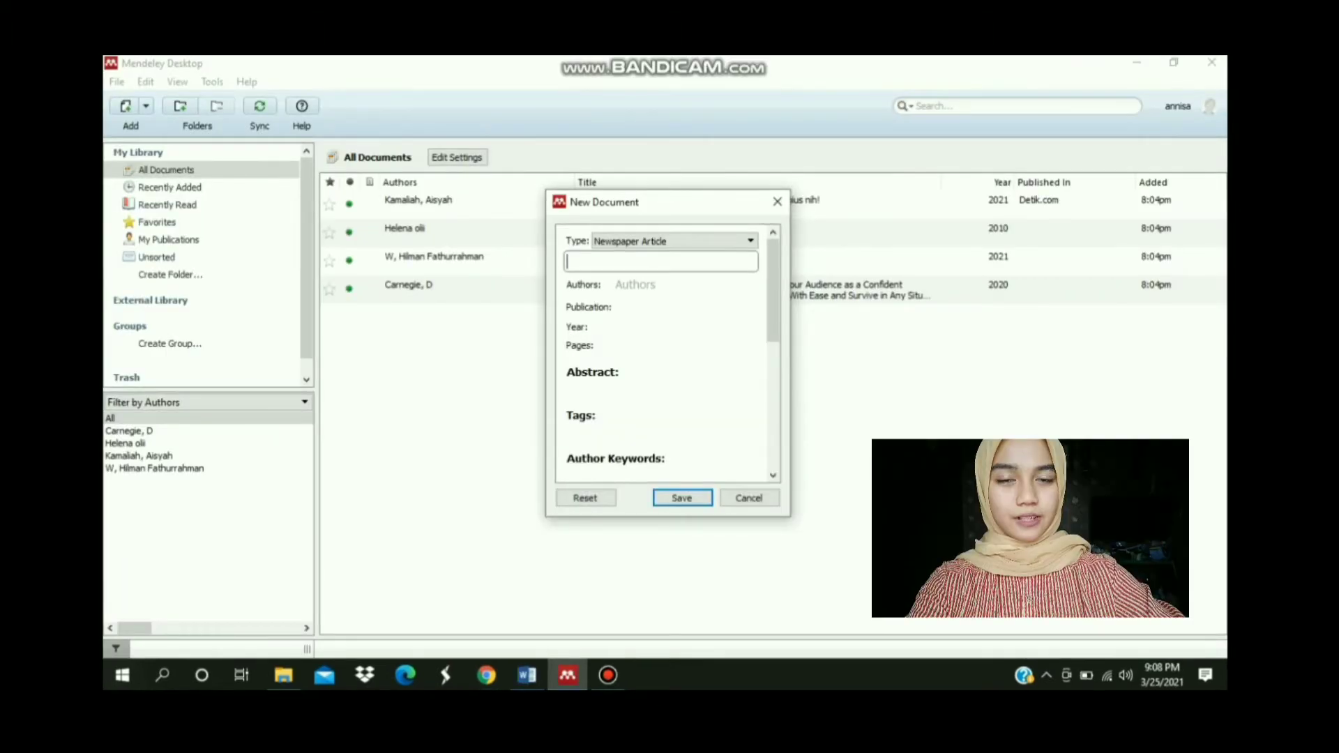
Title the new newspaper article entry Pelamar CPNS Penuhi Layanan Kepolisian
{"action": "type", "text": "Pelamar CPN"}
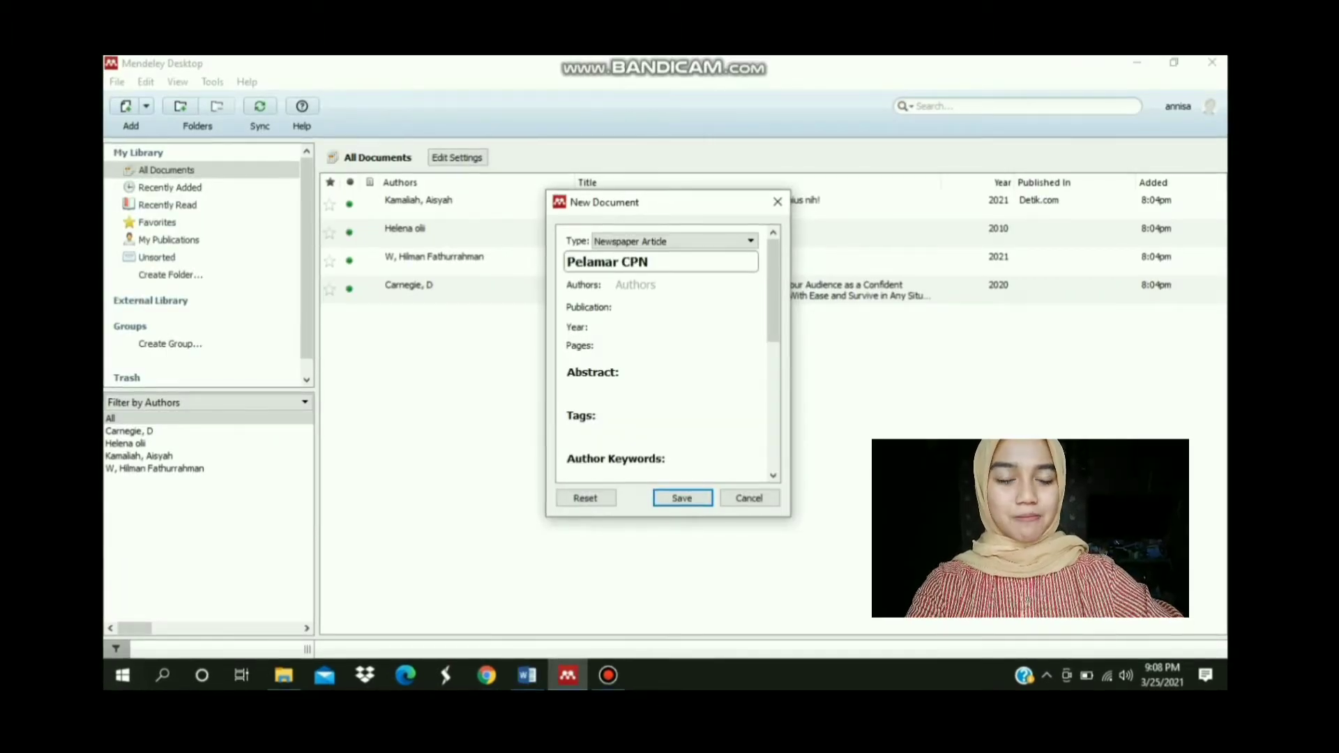
{"action": "type", "text": "S Penuhi"}
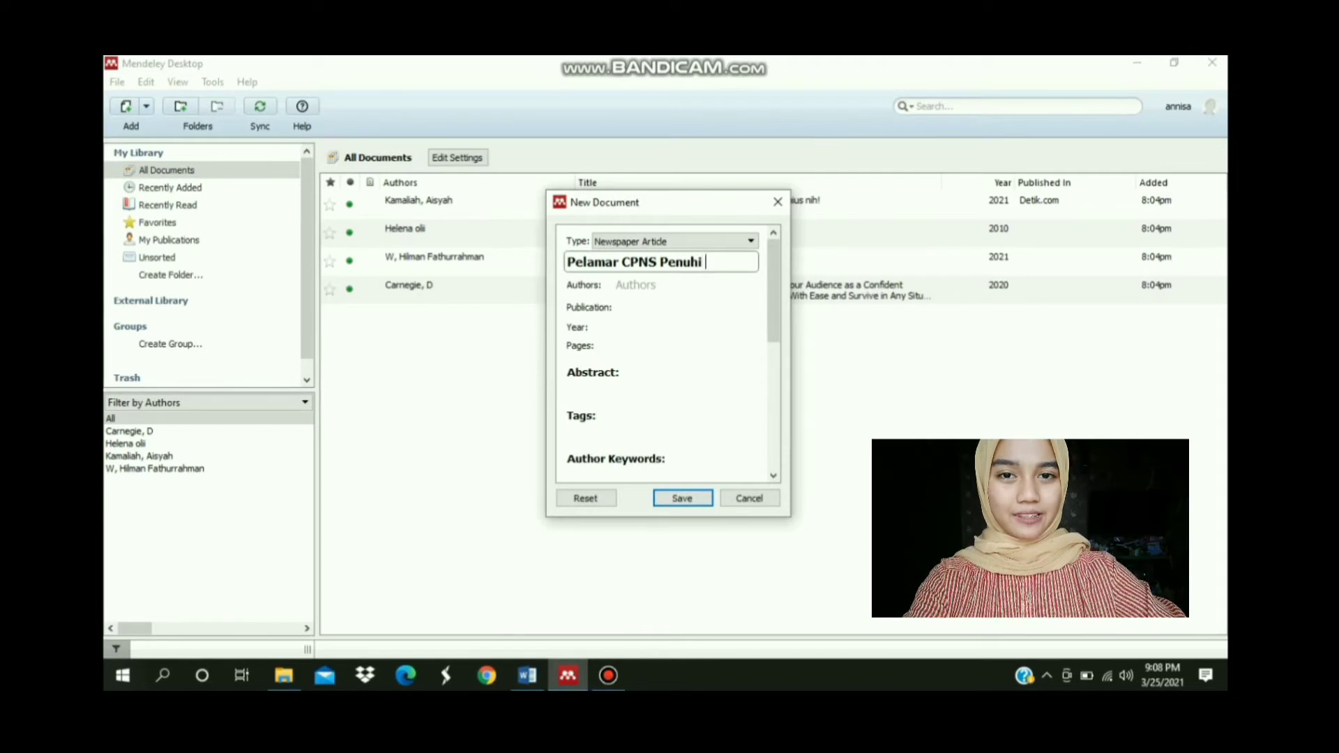
{"action": "type", "text": " Layanan Kepolisian"}
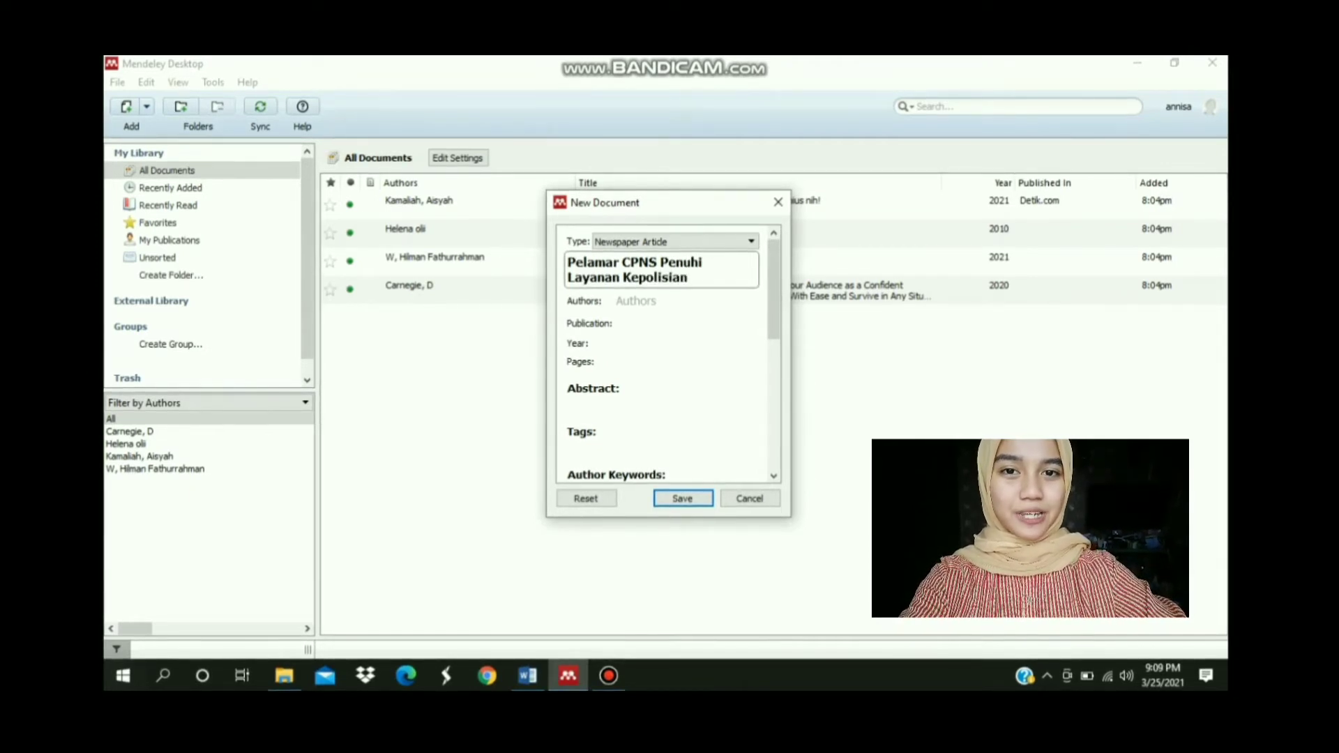
{"action": "key", "text": "Tab"}
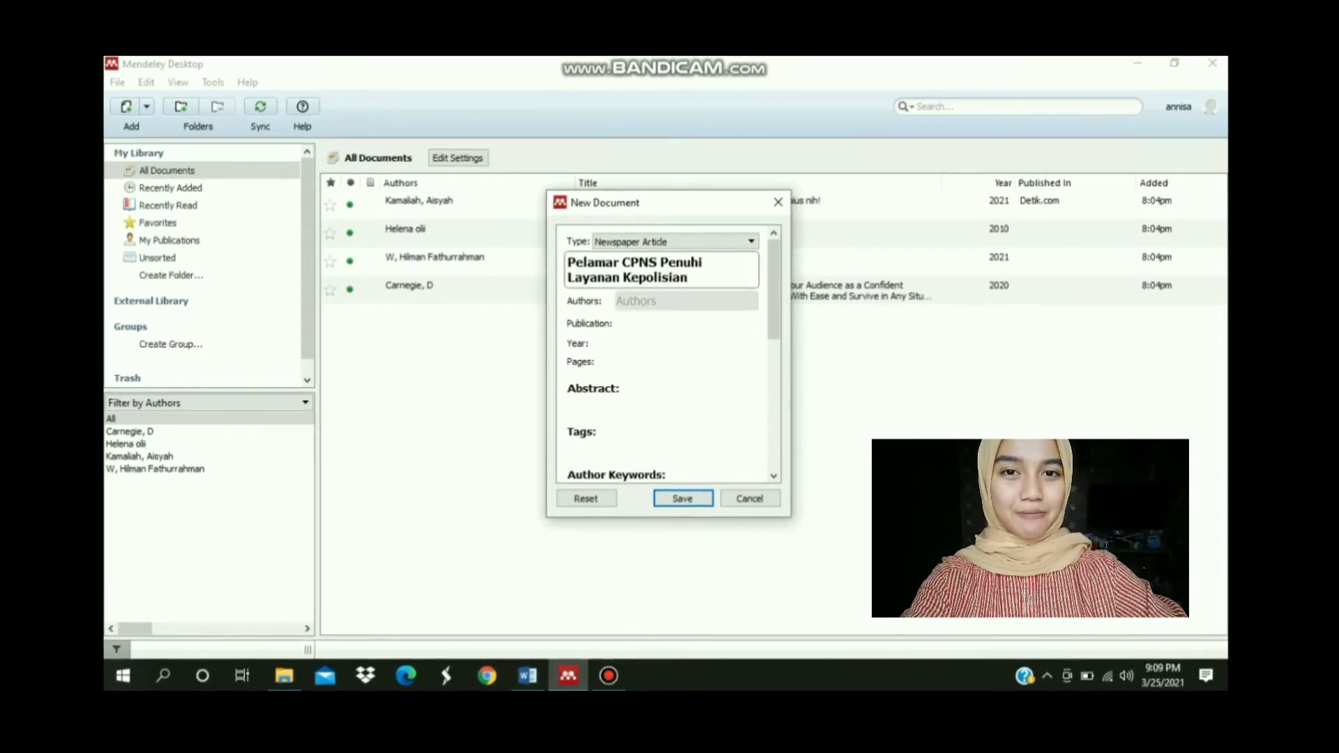
Fill in the author of the Pelamar CPNS Penuhi Layanan Kepolisian entry with the suggested full name
{"action": "type", "text": "Wilda"}
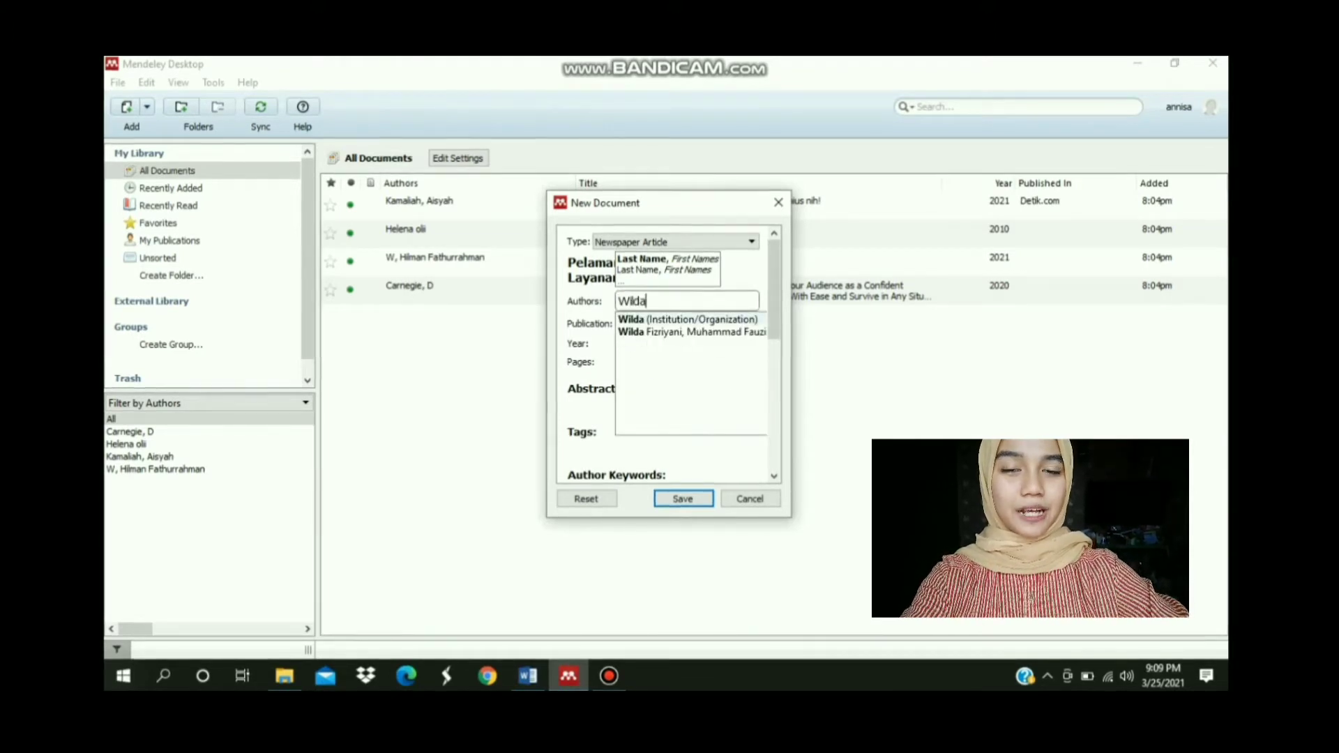
{"action": "key", "text": "Down"}
{"action": "key", "text": "Return"}
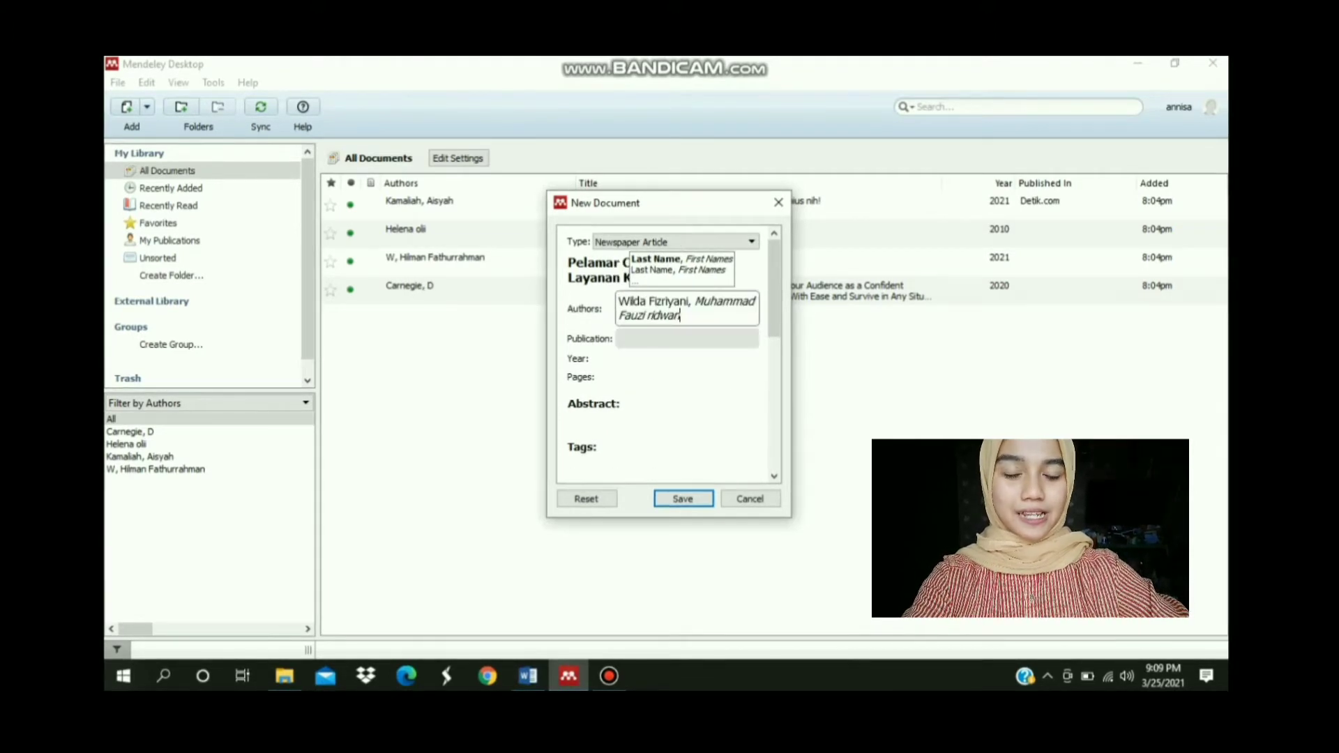
{"action": "key", "text": "Tab"}
{"action": "type", "text": "29"}
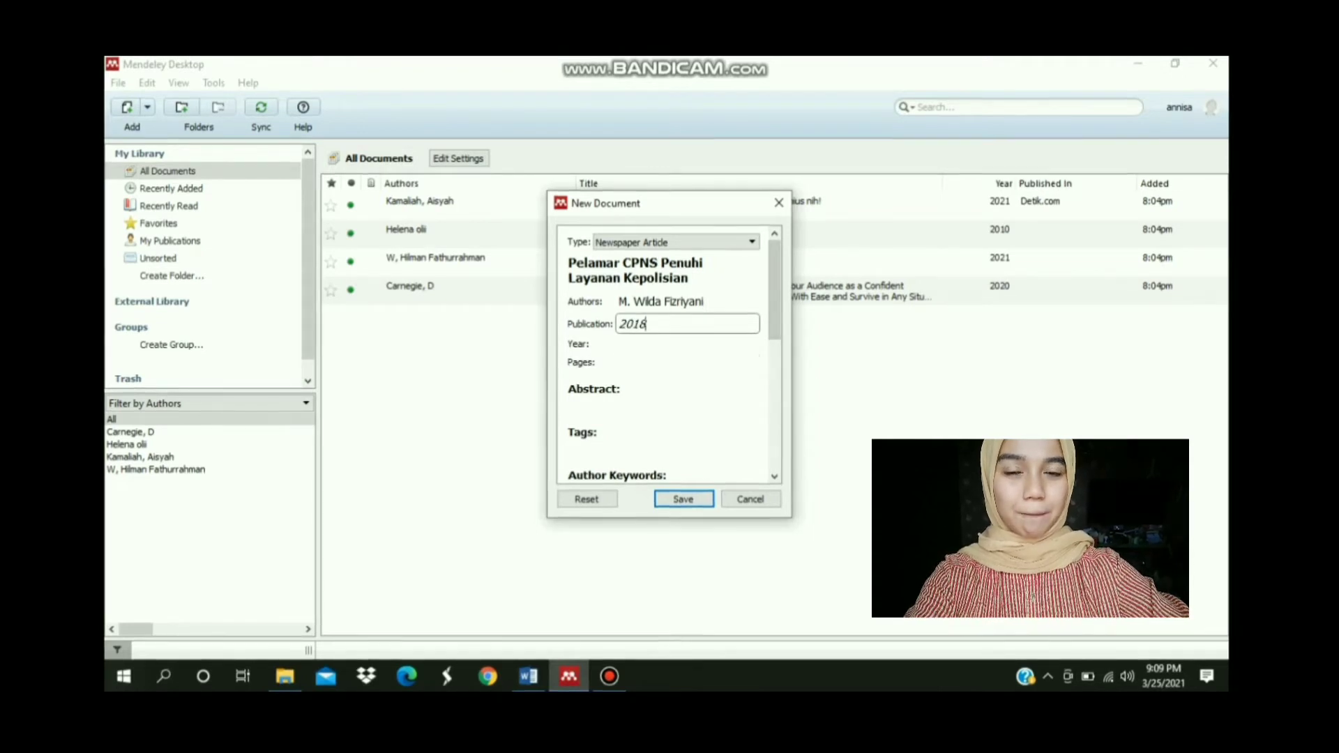
{"action": "left_click", "coordinate": [687, 343]}
{"action": "left_click", "coordinate": [687, 323]}
{"action": "key", "text": "BackSpace"}
{"action": "key", "text": "BackSpace"}
{"action": "key", "text": "BackSpace"}
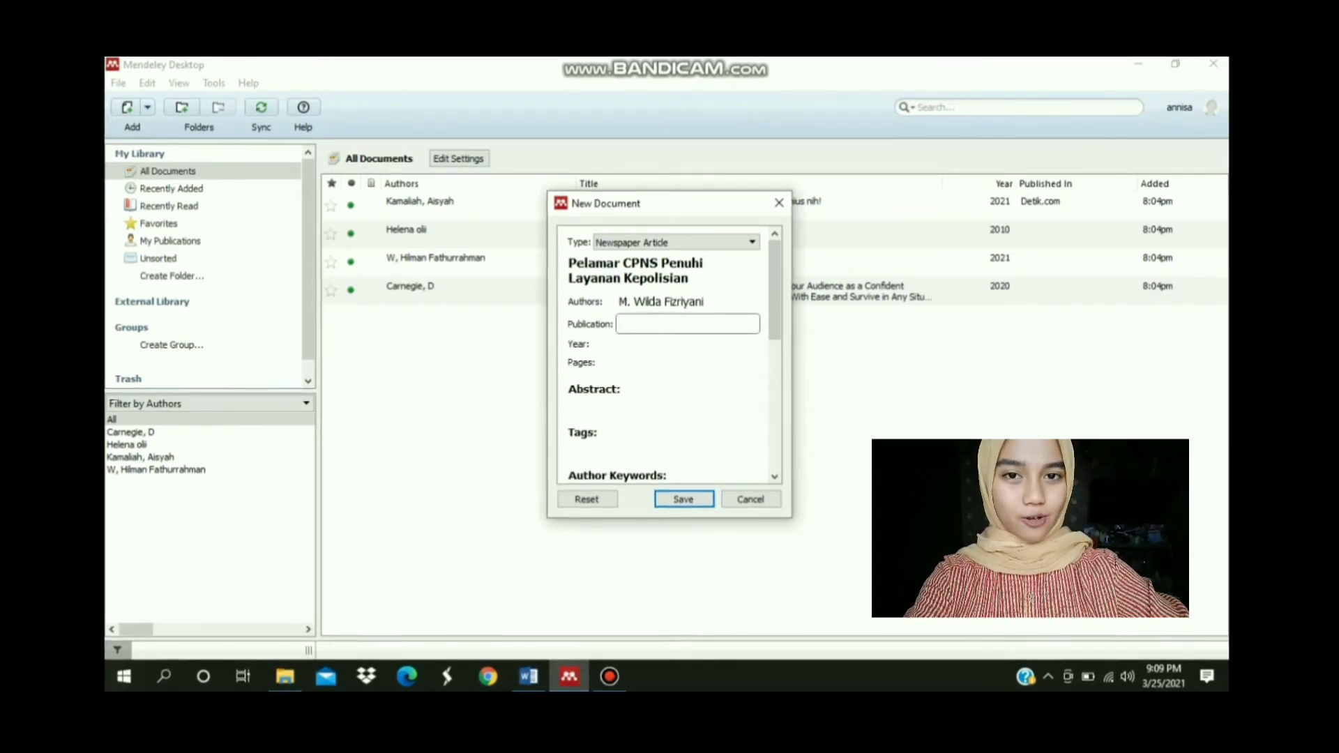
Set the publication to Republika and the year to 2018 for the newspaper article entry
{"action": "type", "text": "Repu"}
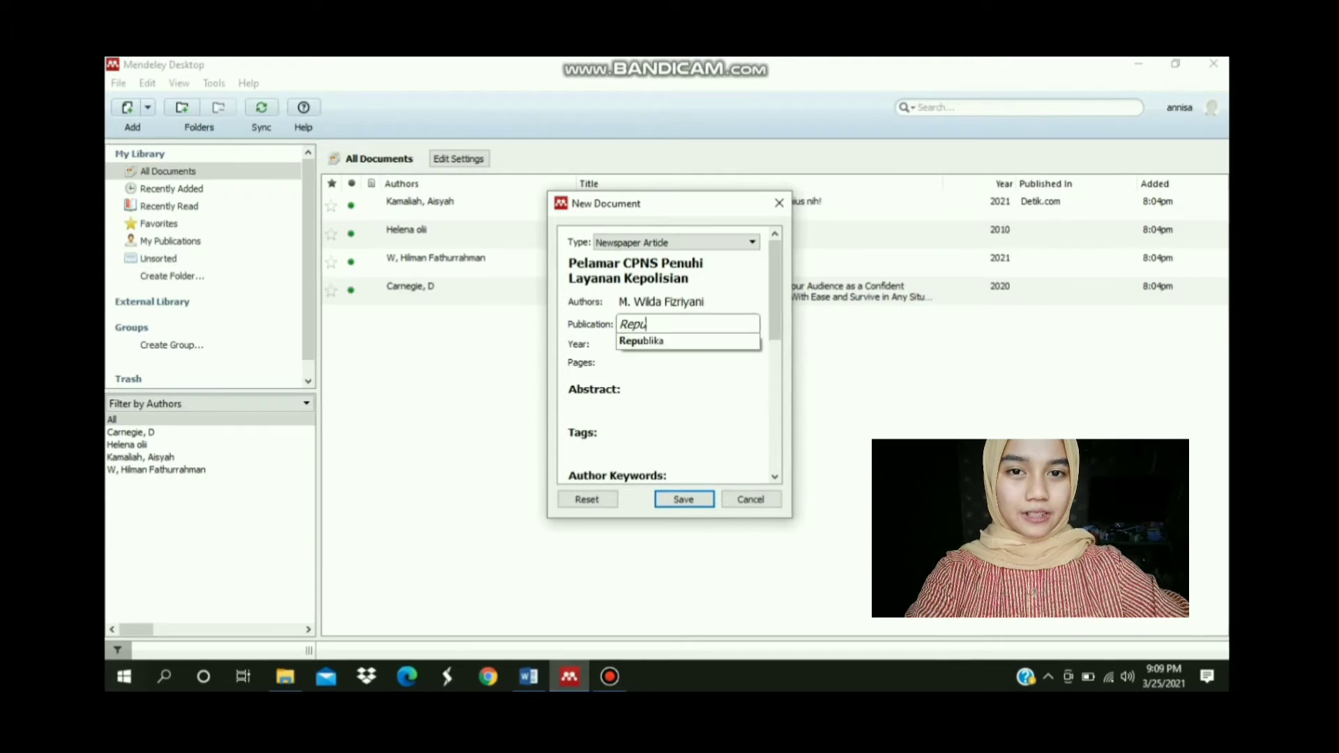
{"action": "type", "text": "blika"}
{"action": "key", "text": "Return"}
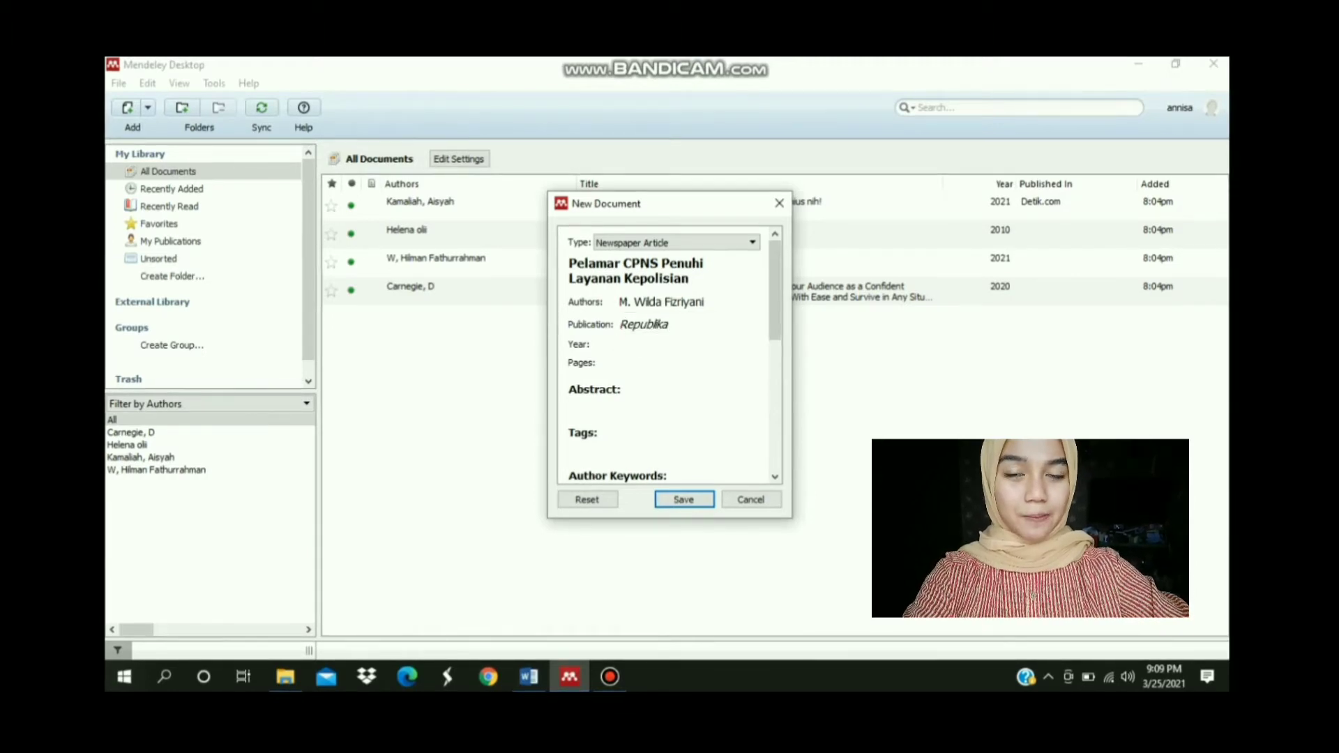
{"action": "key", "text": "Tab"}
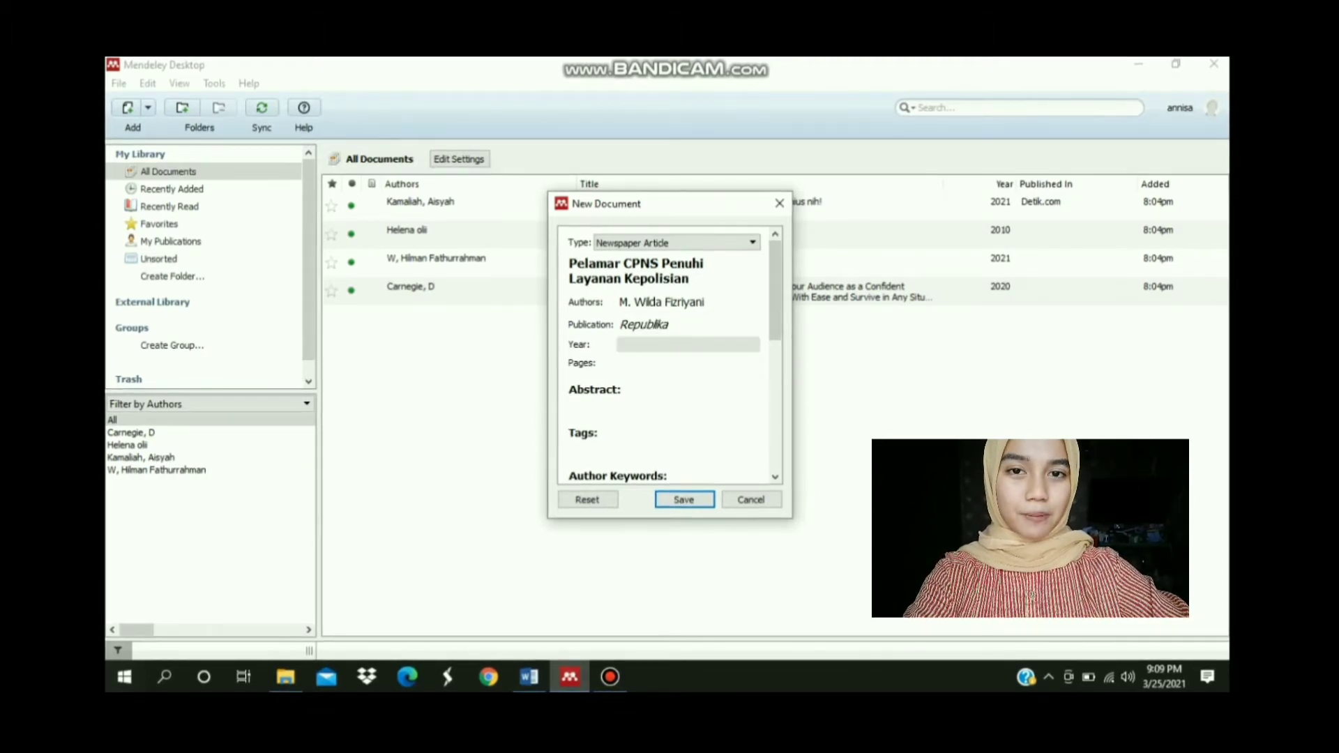
{"action": "type", "text": "2018"}
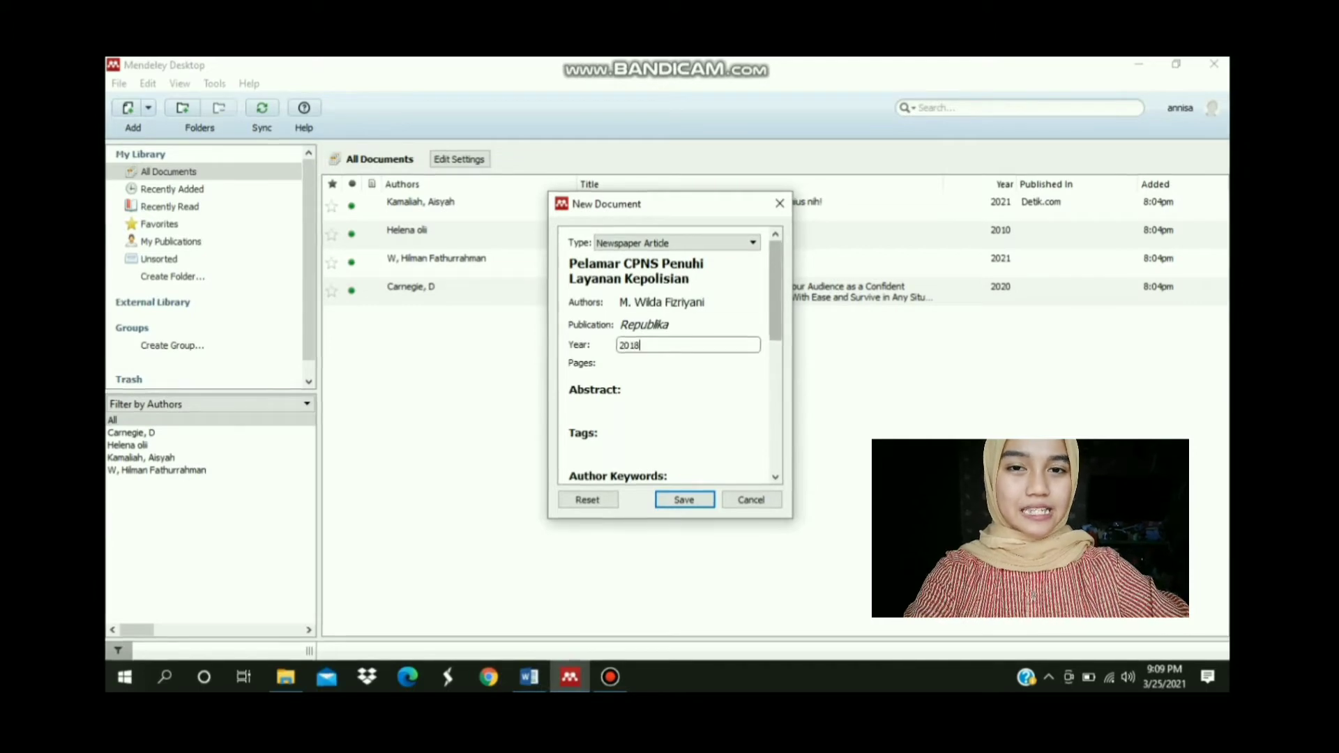
Set the day to Jumat and the month to September for the newspaper article, and save the entry
{"action": "scroll", "coordinate": [669, 356], "scroll_direction": "down", "scroll_amount": 5}
{"action": "left_click", "coordinate": [663, 452]}
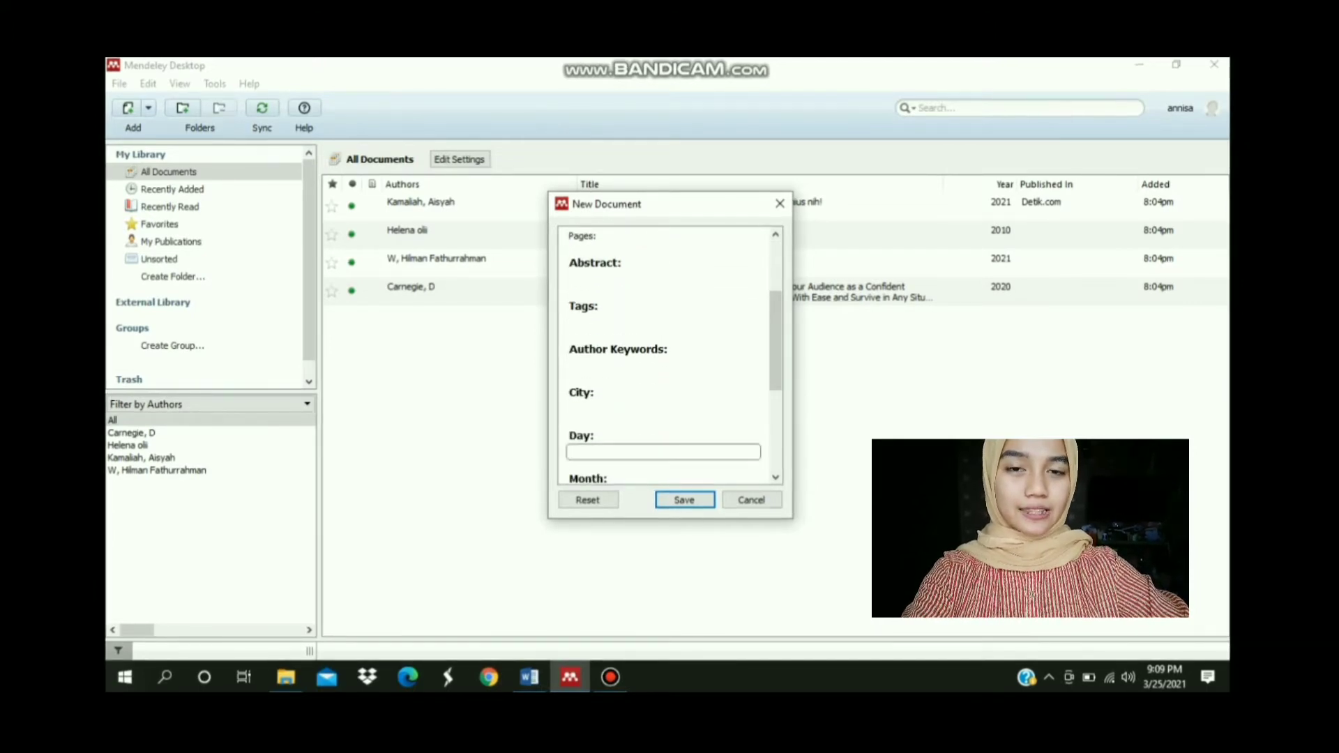
{"action": "type", "text": "Jumat"}
{"action": "key", "text": "Tab"}
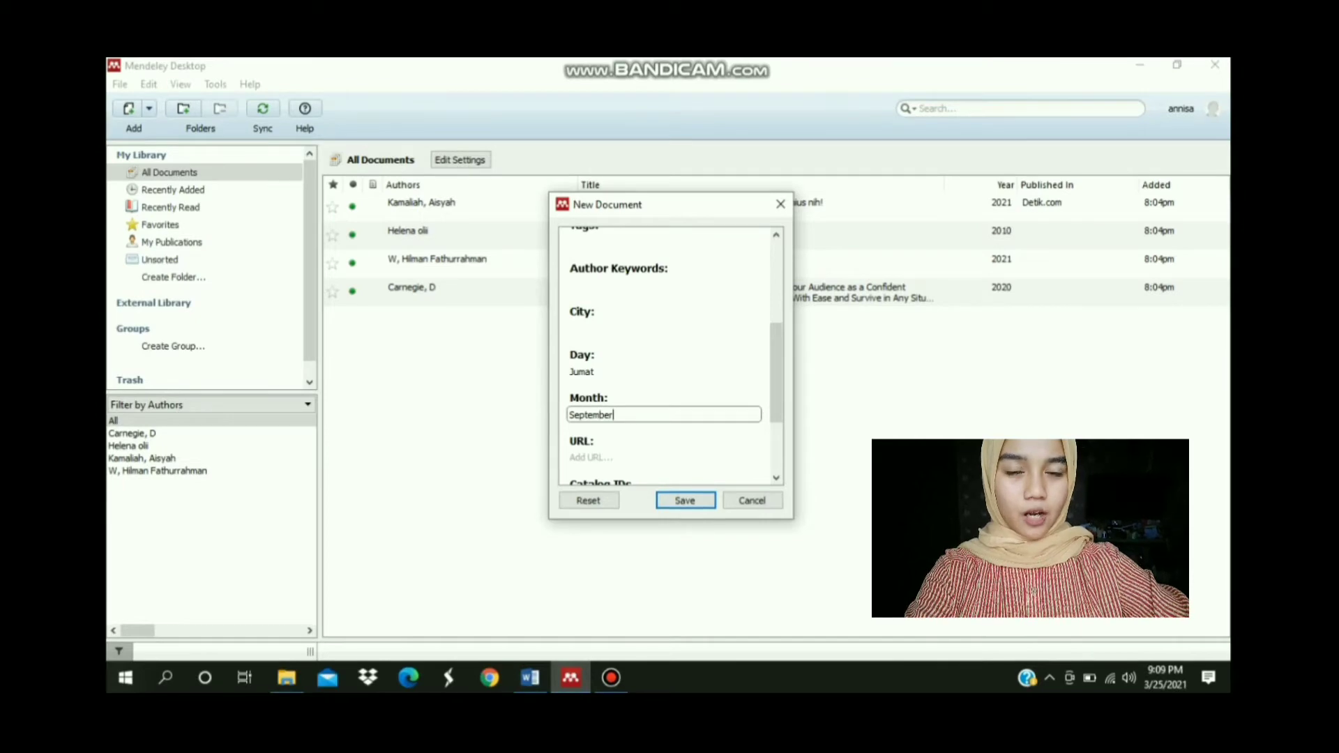
{"action": "left_click_drag", "start_coordinate": [776, 380], "coordinate": [776, 405]}
{"action": "left_click", "coordinate": [685, 501]}
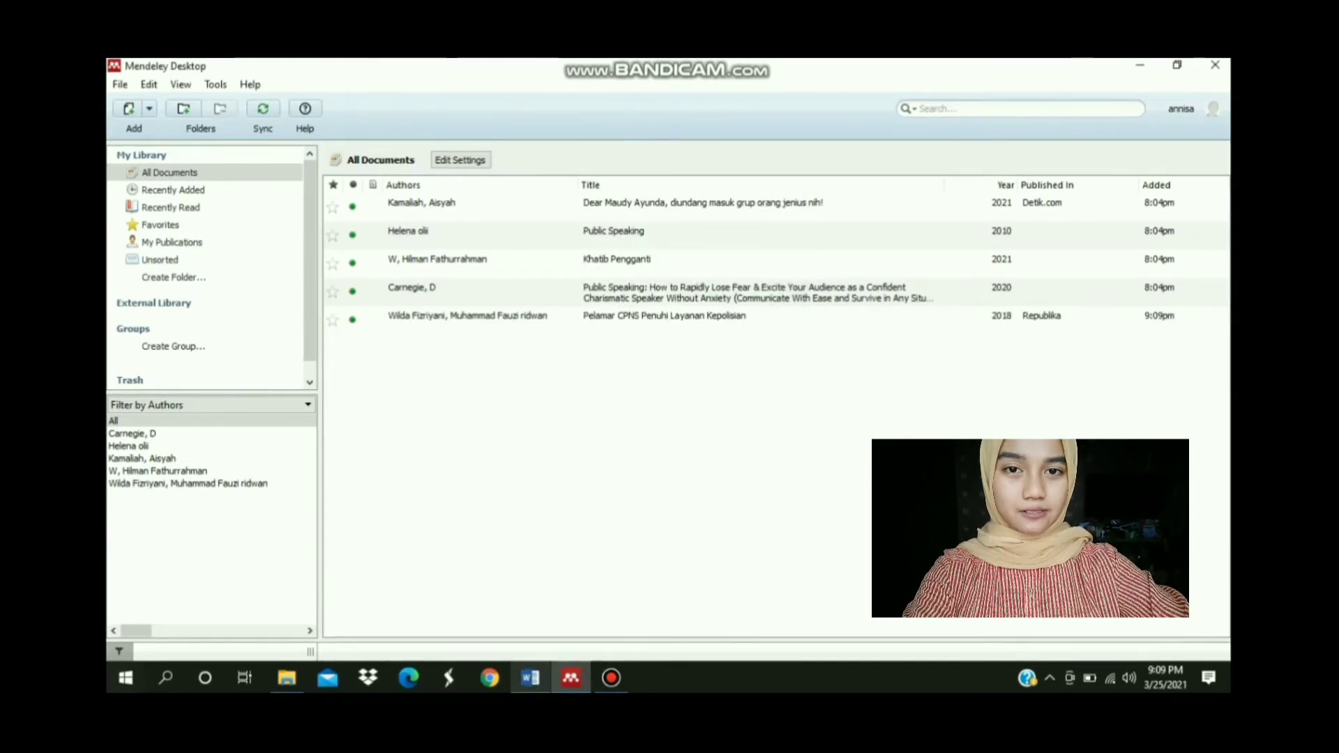
Switch to the Word document and insert a Mendeley citation of Pelamar CPNS Penuhi Layanan Kepolisian at the end of the Koran paragraph
{"action": "left_click", "coordinate": [530, 678]}
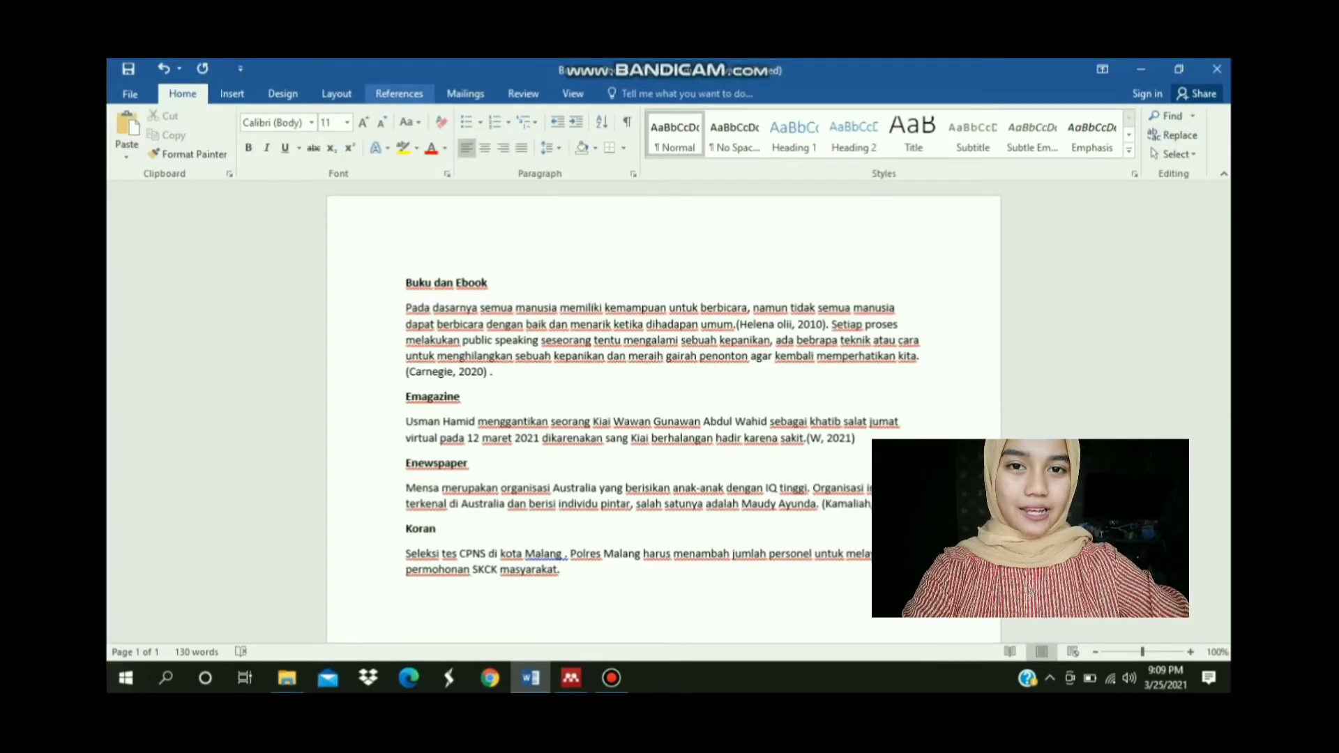
{"action": "left_click", "coordinate": [399, 94]}
{"action": "left_click", "coordinate": [416, 136]}
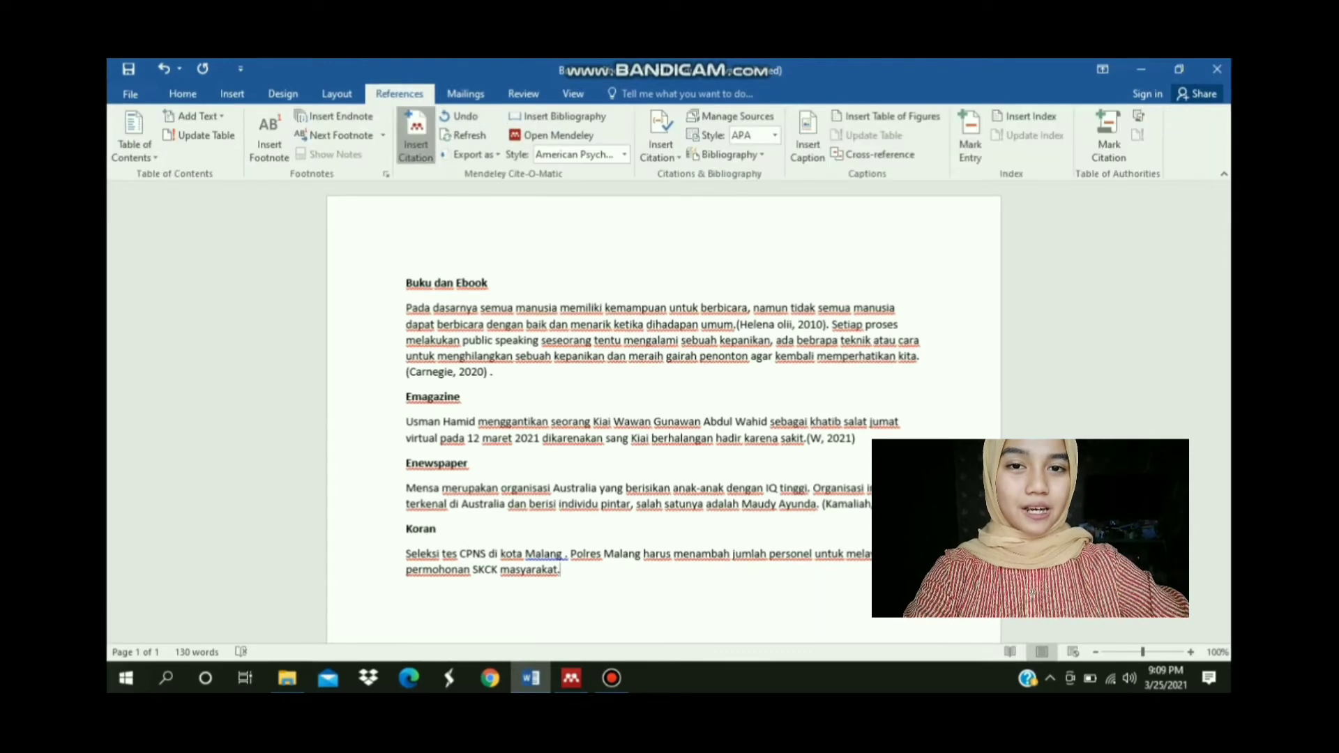
{"action": "type", "text": "wil"}
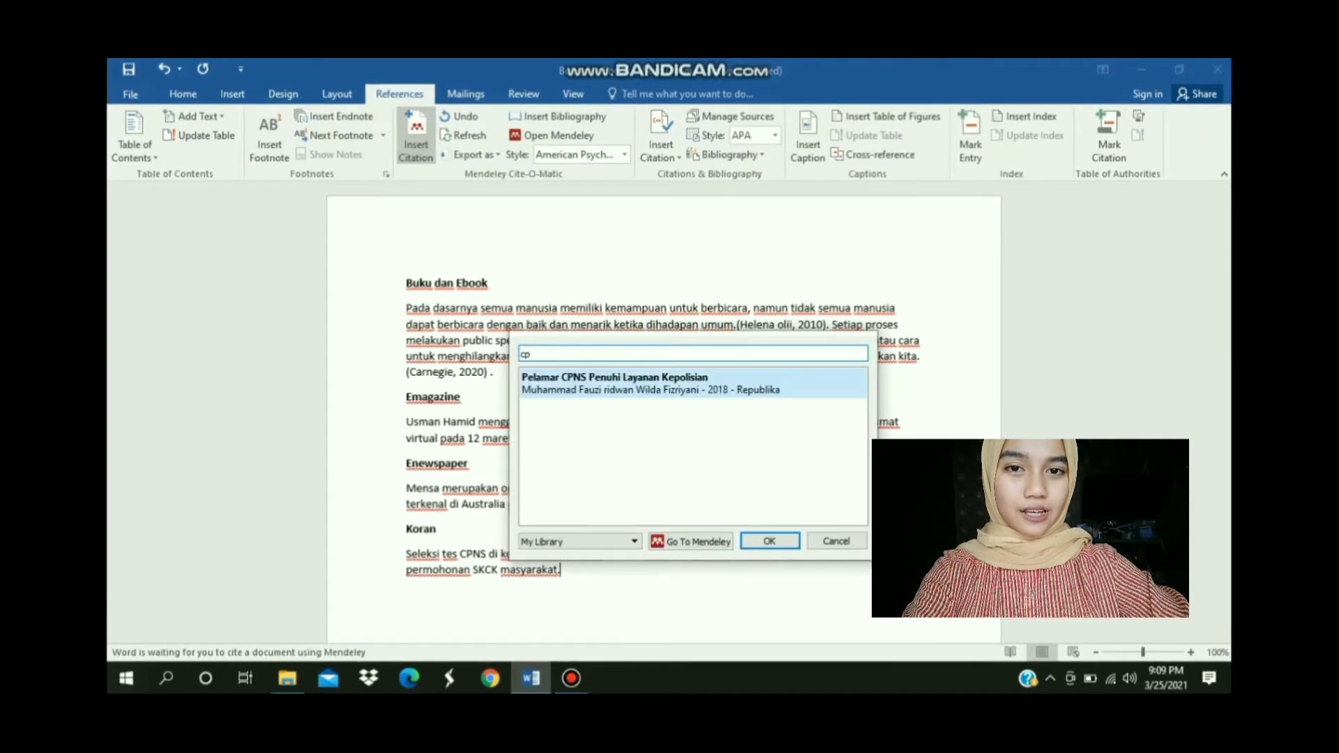
{"action": "key", "text": "Return"}
{"action": "key", "text": "Return"}
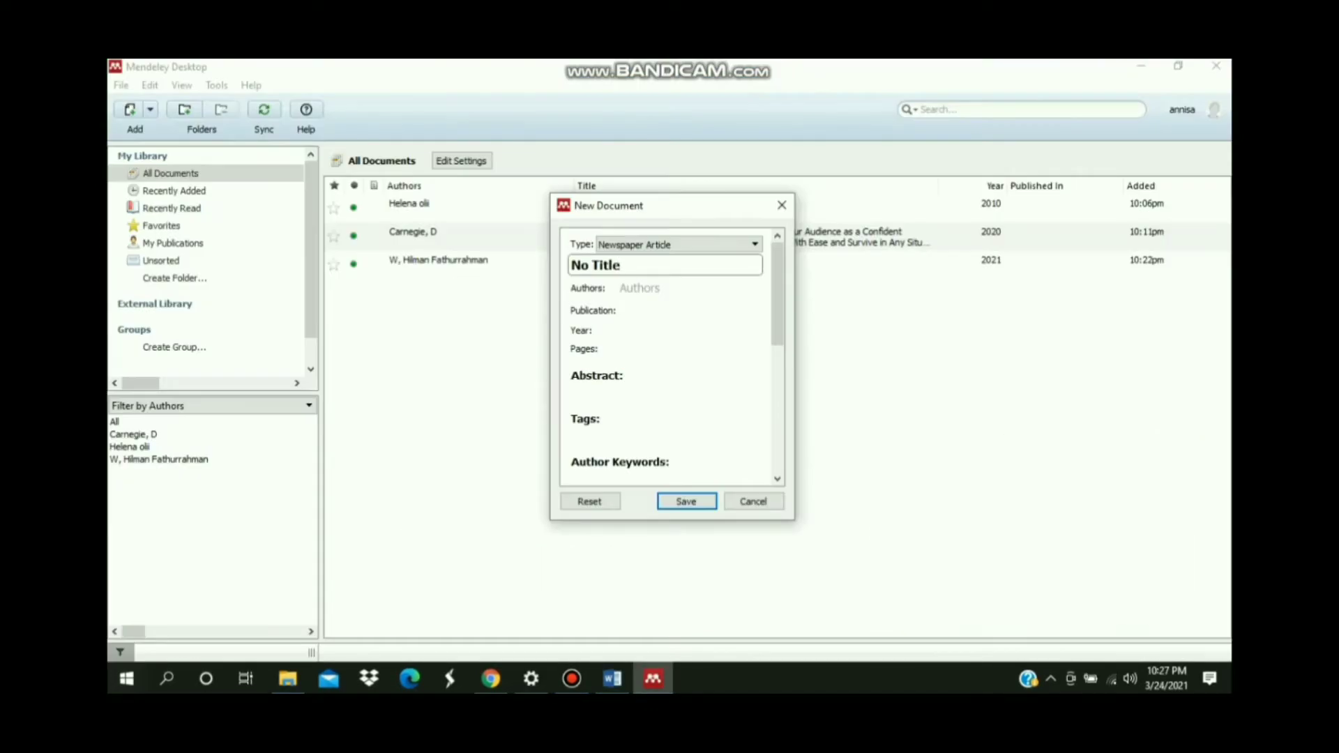
Title the new newspaper article entry "Dear Maudy Ayunda, diundang masuk grup orang jenius nih!"
{"action": "key", "text": "BackSpace"}
{"action": "key", "text": "BackSpace"}
{"action": "key", "text": "BackSpace"}
{"action": "key", "text": "BackSpace"}
{"action": "key", "text": "BackSpace"}
{"action": "key", "text": "BackSpace"}
{"action": "key", "text": "BackSpace"}
{"action": "key", "text": "BackSpace"}
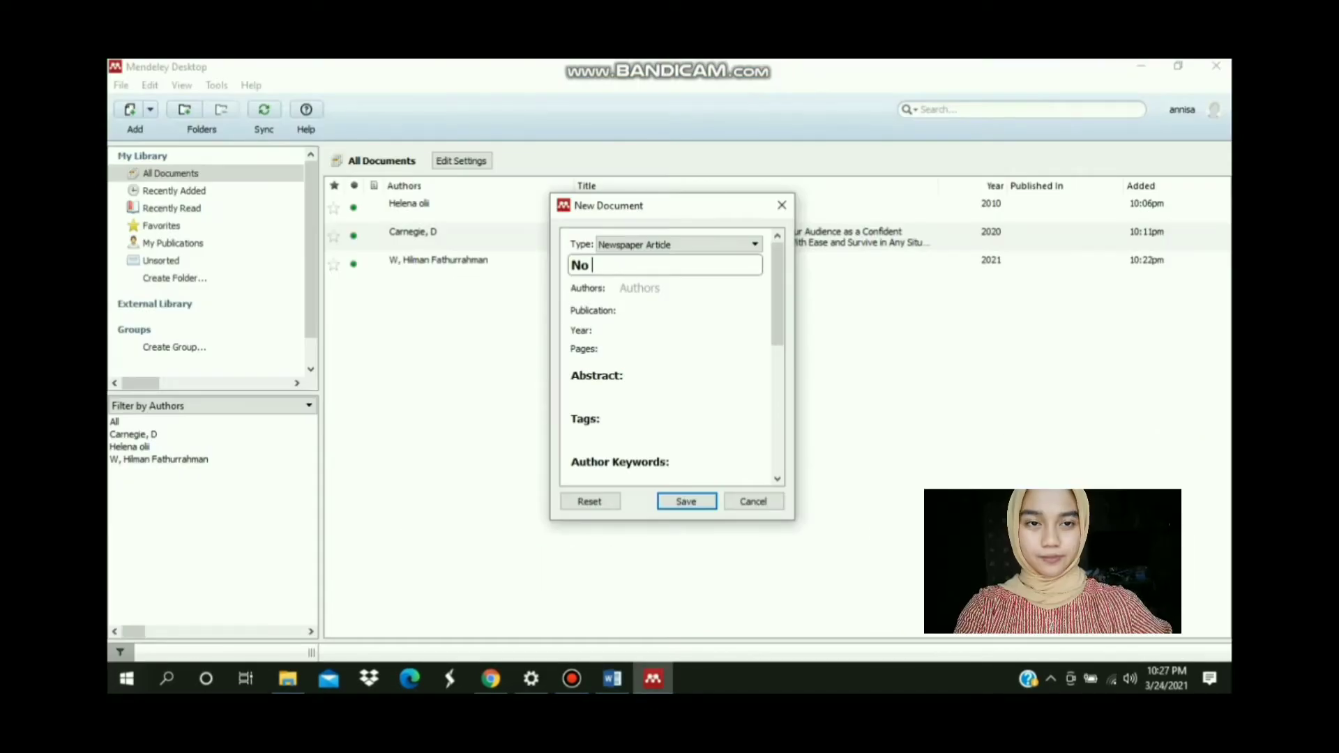
{"action": "type", "text": "Dea"}
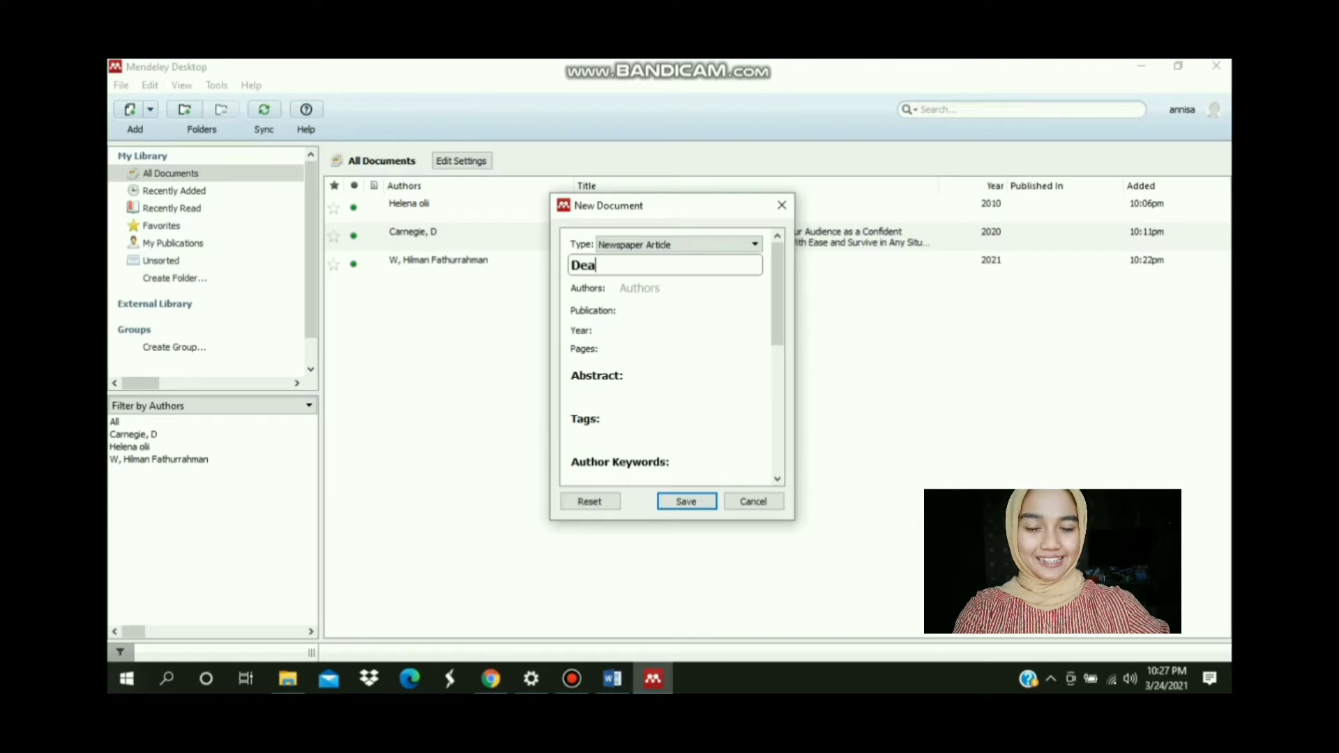
{"action": "type", "text": "r Maudy Ayunda"}
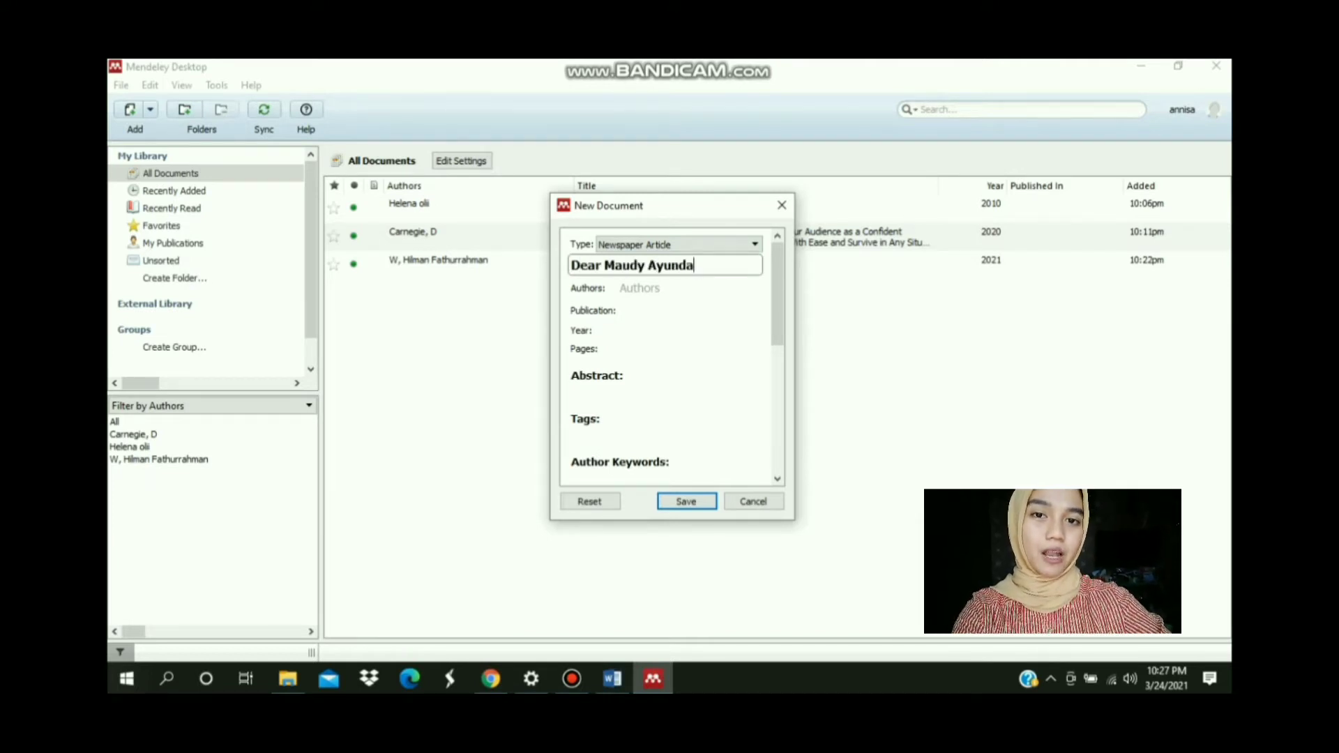
{"action": "type", "text": ", d"}
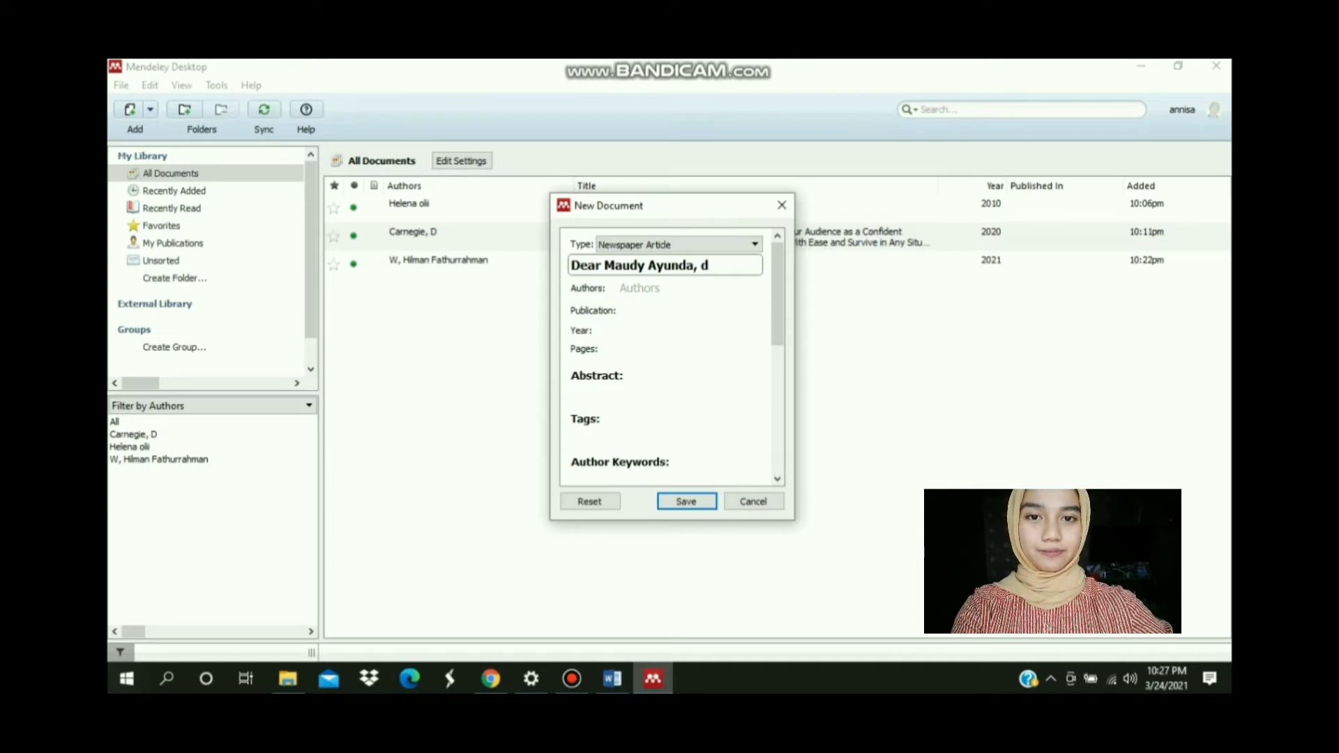
{"action": "type", "text": "i undang"}
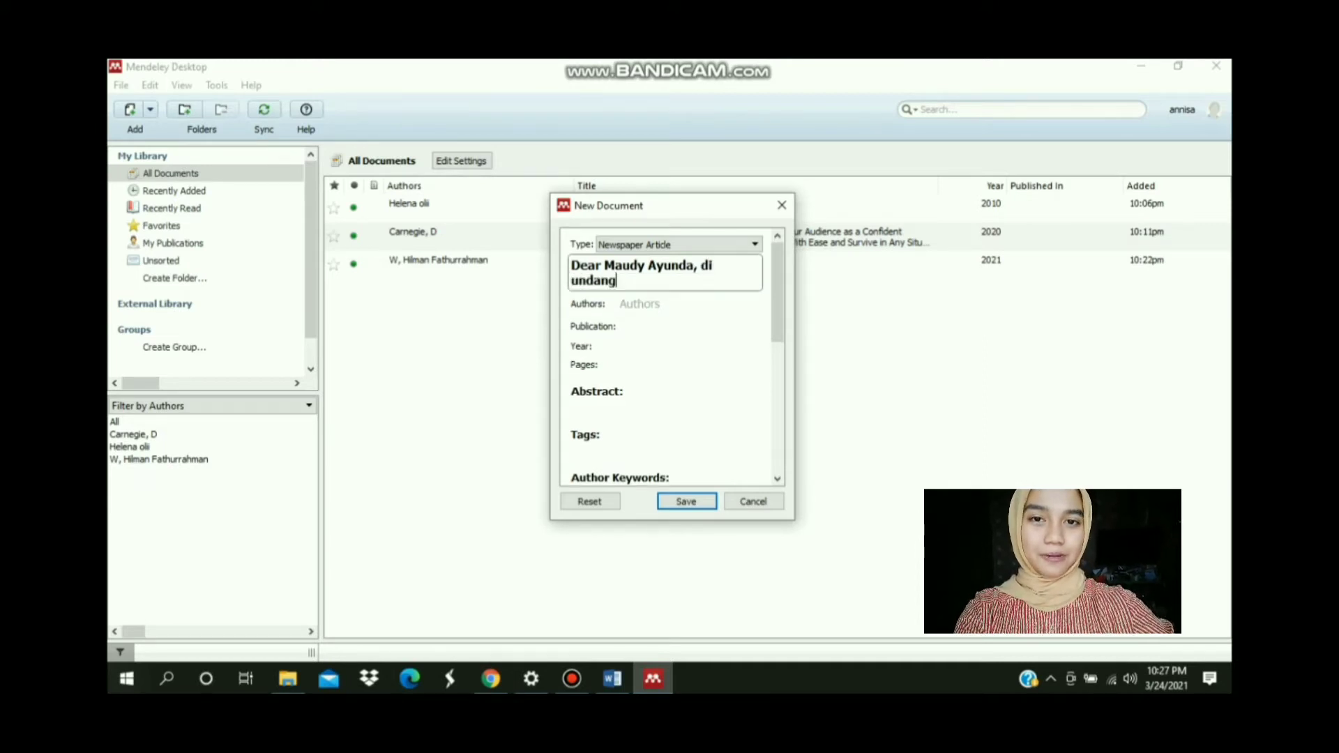
{"action": "left_click", "coordinate": [572, 281]}
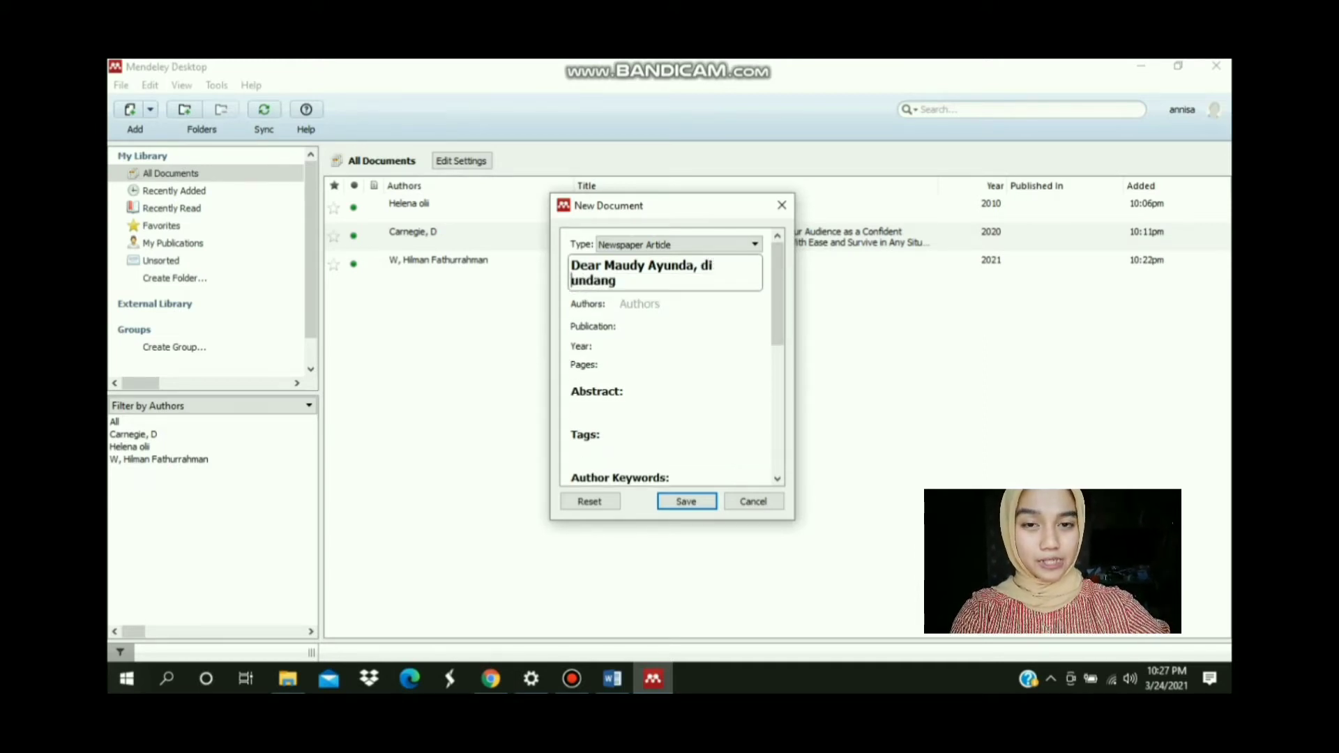
{"action": "key", "text": "BackSpace"}
{"action": "key", "text": "End"}
{"action": "type", "text": "masu"}
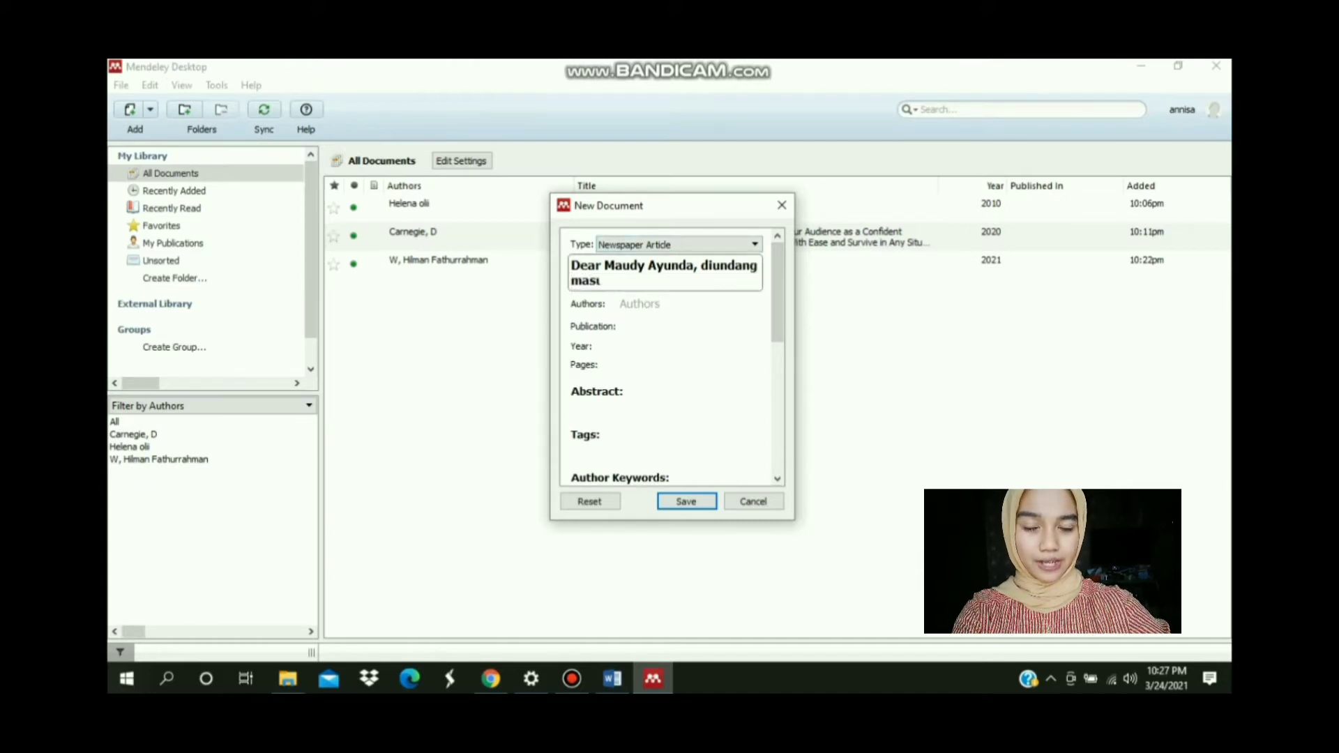
{"action": "type", "text": "k grup "}
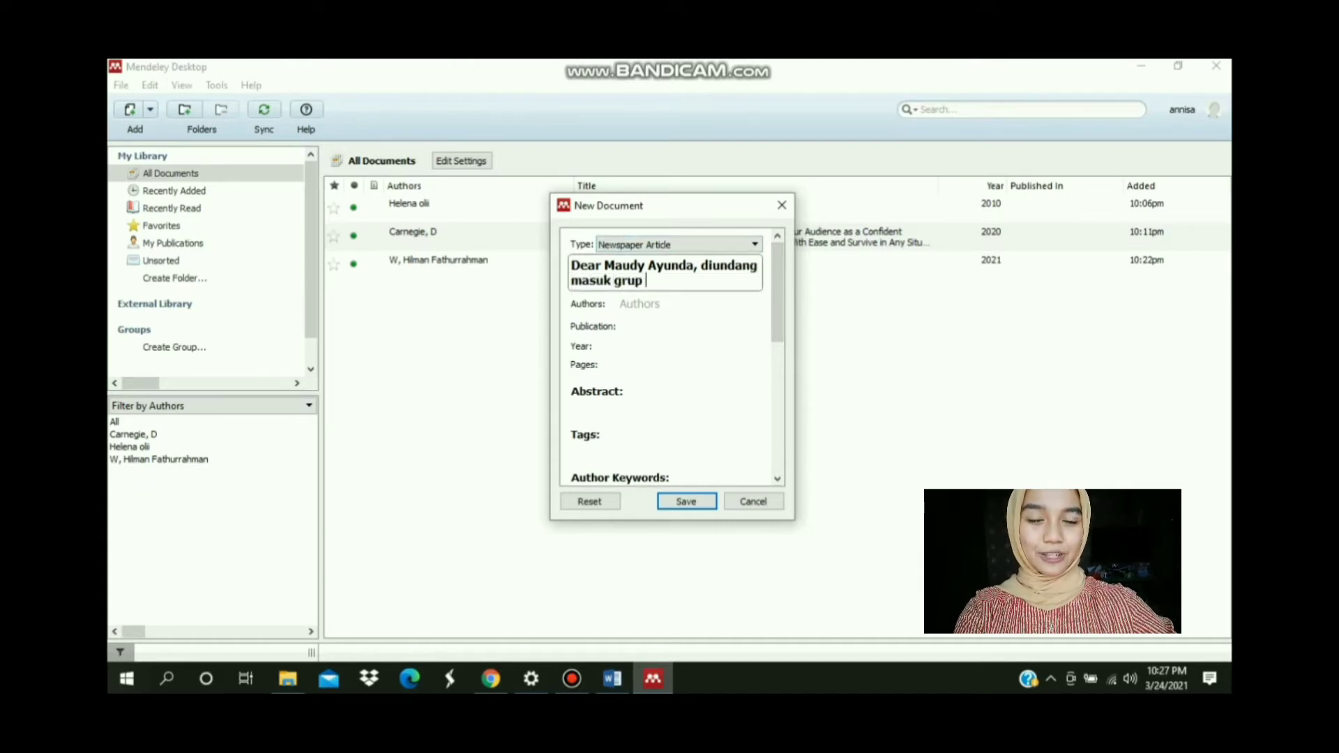
{"action": "type", "text": "orang jenius"}
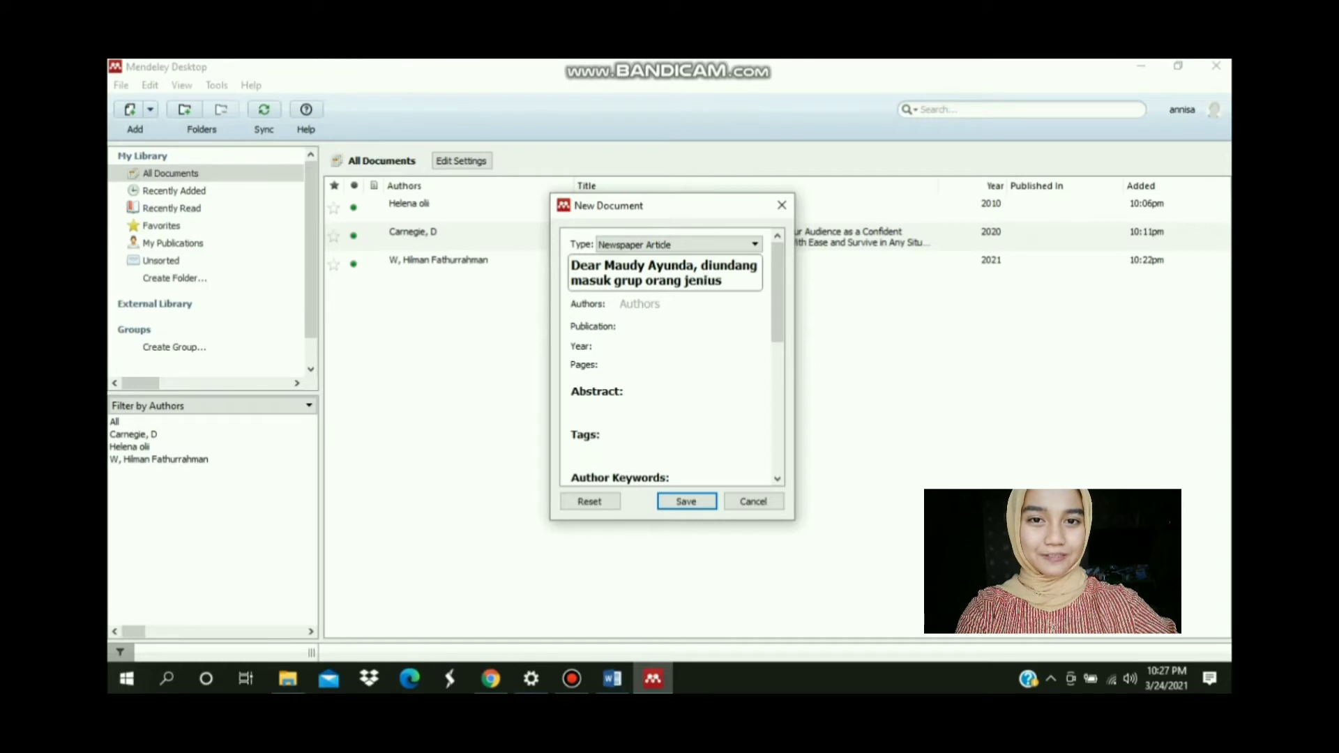
{"action": "type", "text": " nih!"}
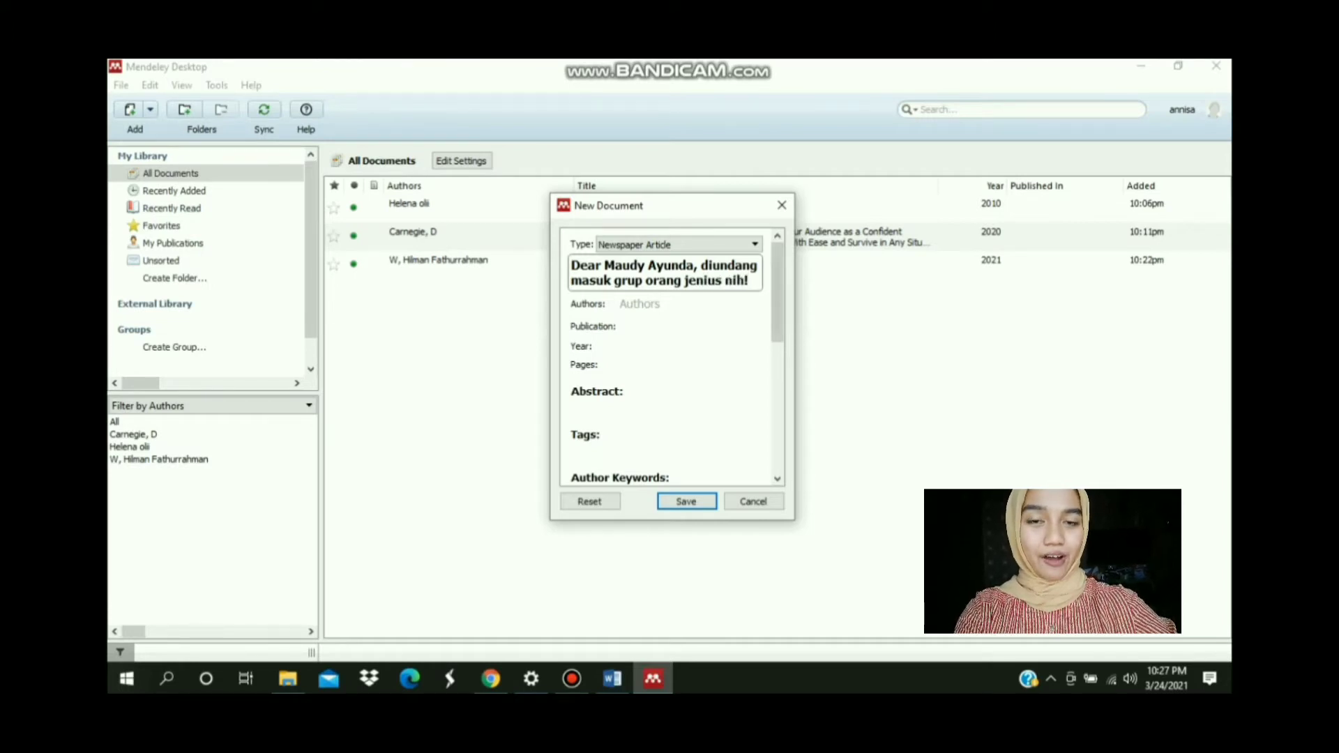
Fill in the author's full name for the Dear Maudy Ayunda newspaper article
{"action": "key", "text": "Tab"}
{"action": "type", "text": "A"}
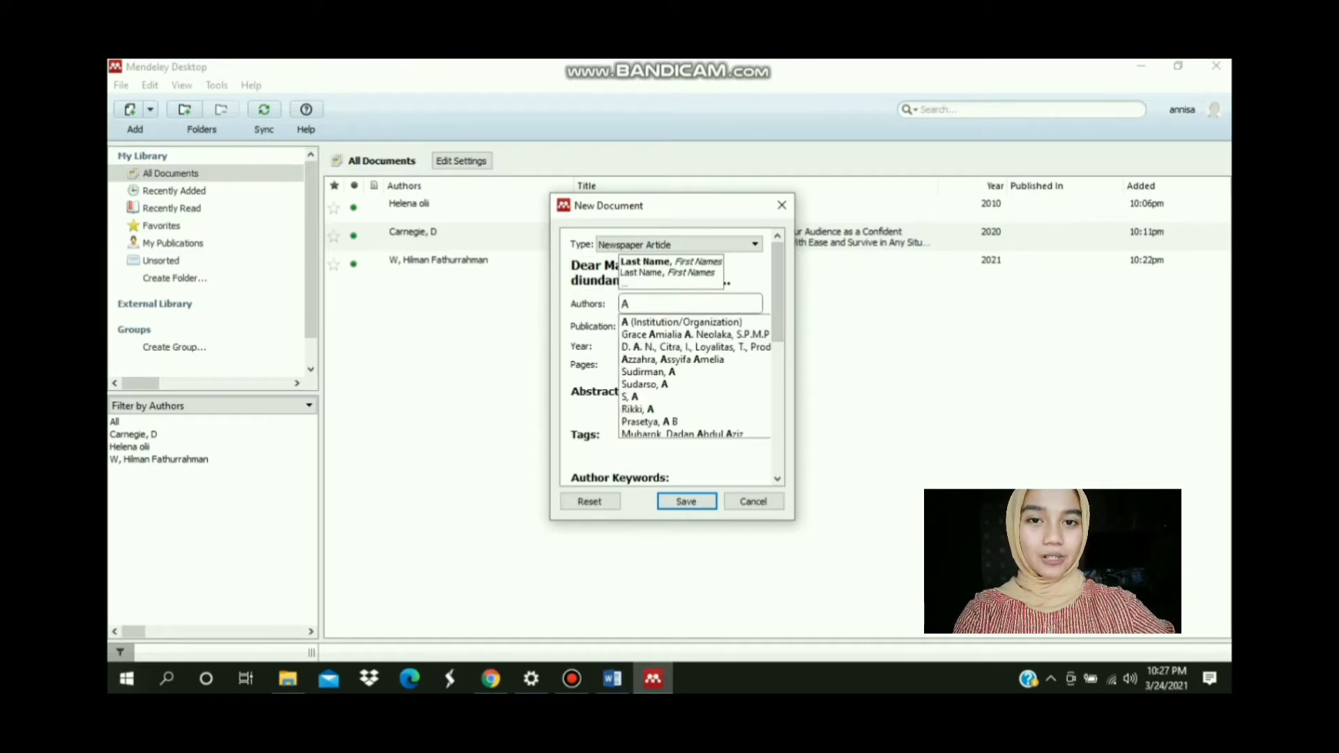
{"action": "type", "text": "isyah "}
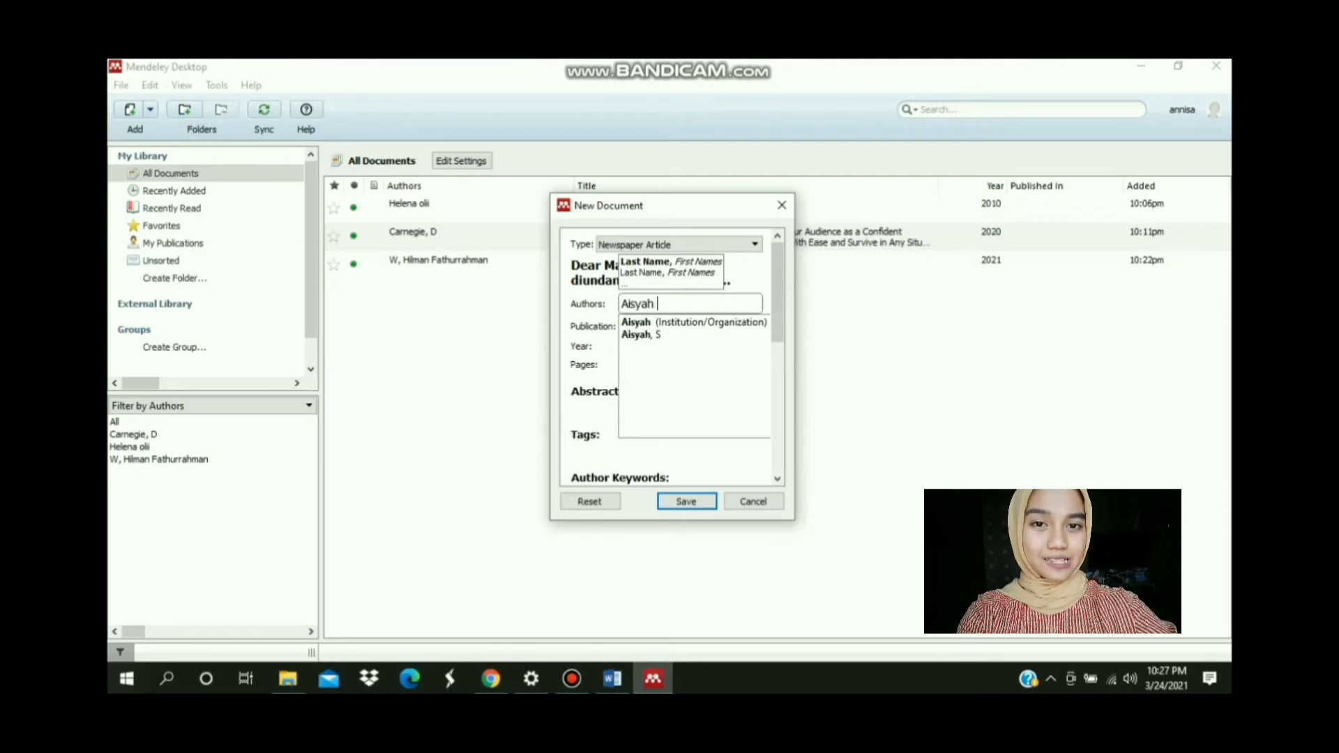
{"action": "type", "text": "Kamaliah"}
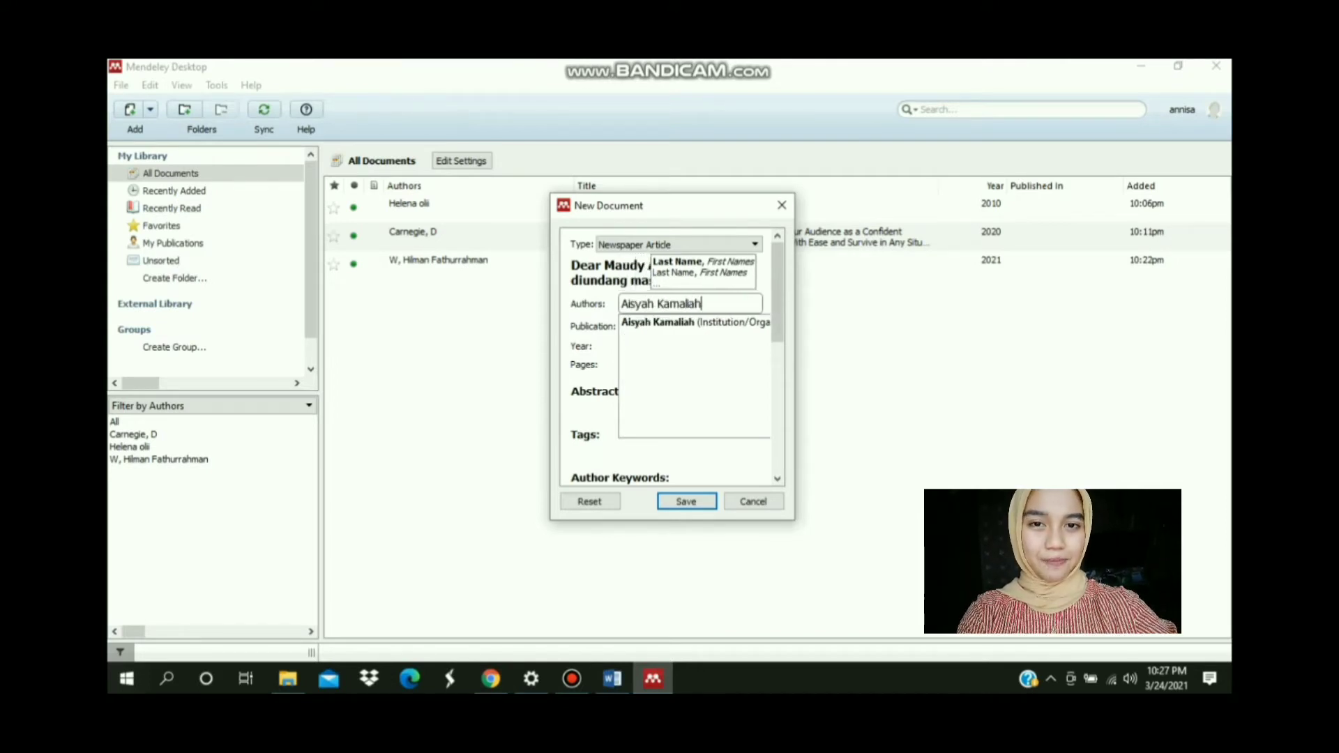
{"action": "left_click", "coordinate": [777, 314]}
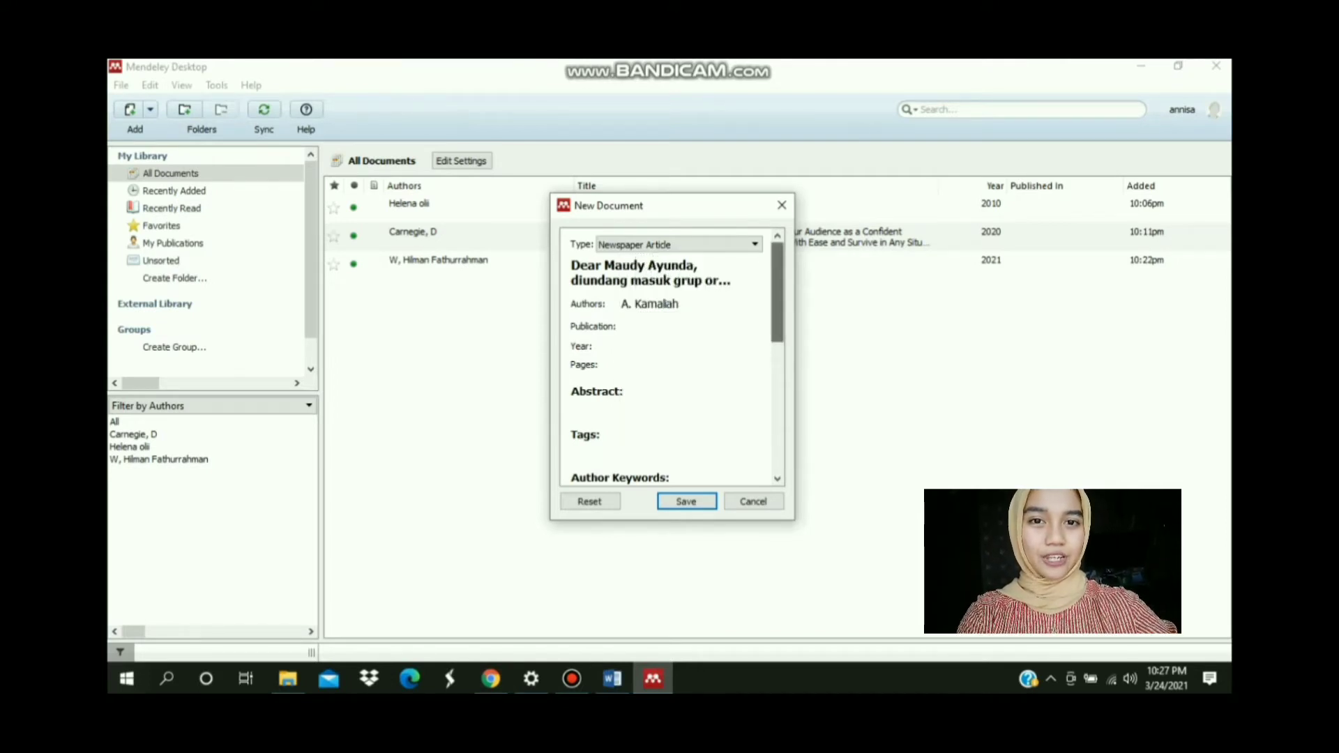
Set the year to 2021 and the publication to Detik.com for the newspaper article entry
{"action": "left_click", "coordinate": [690, 347]}
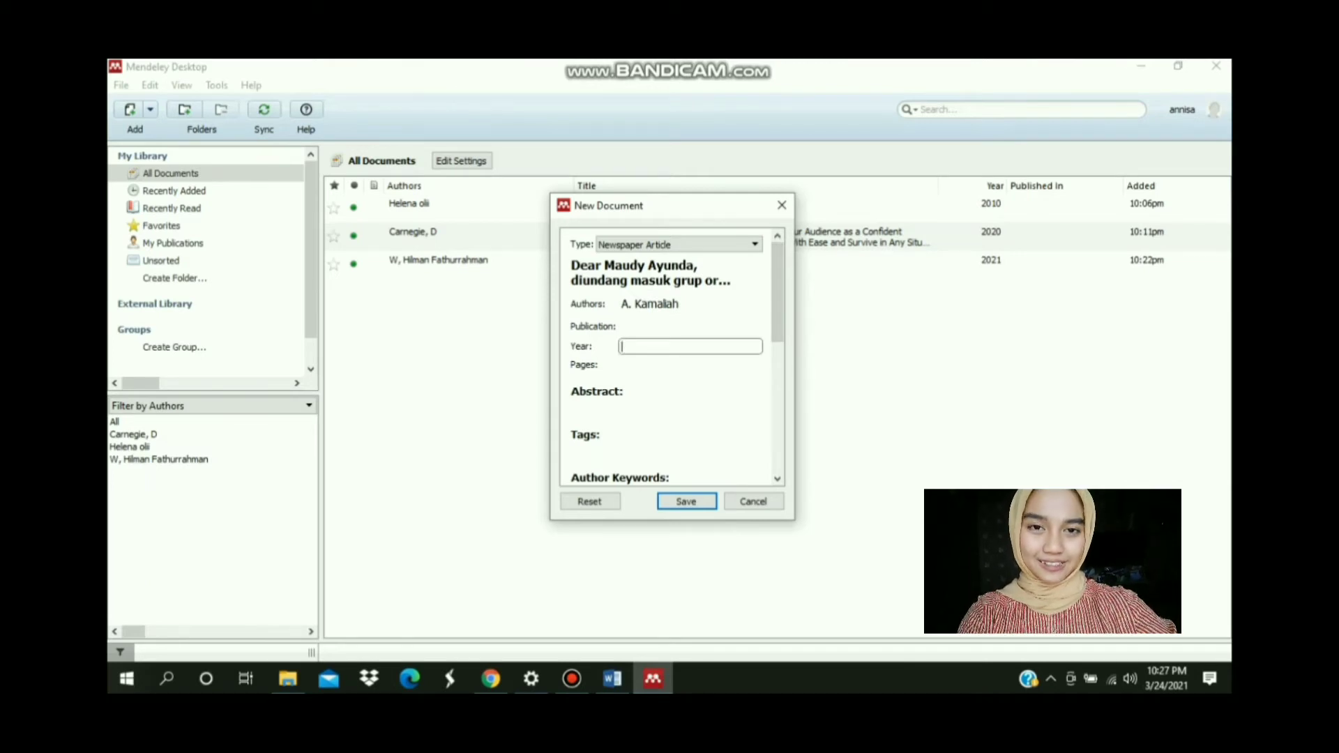
{"action": "type", "text": "2"}
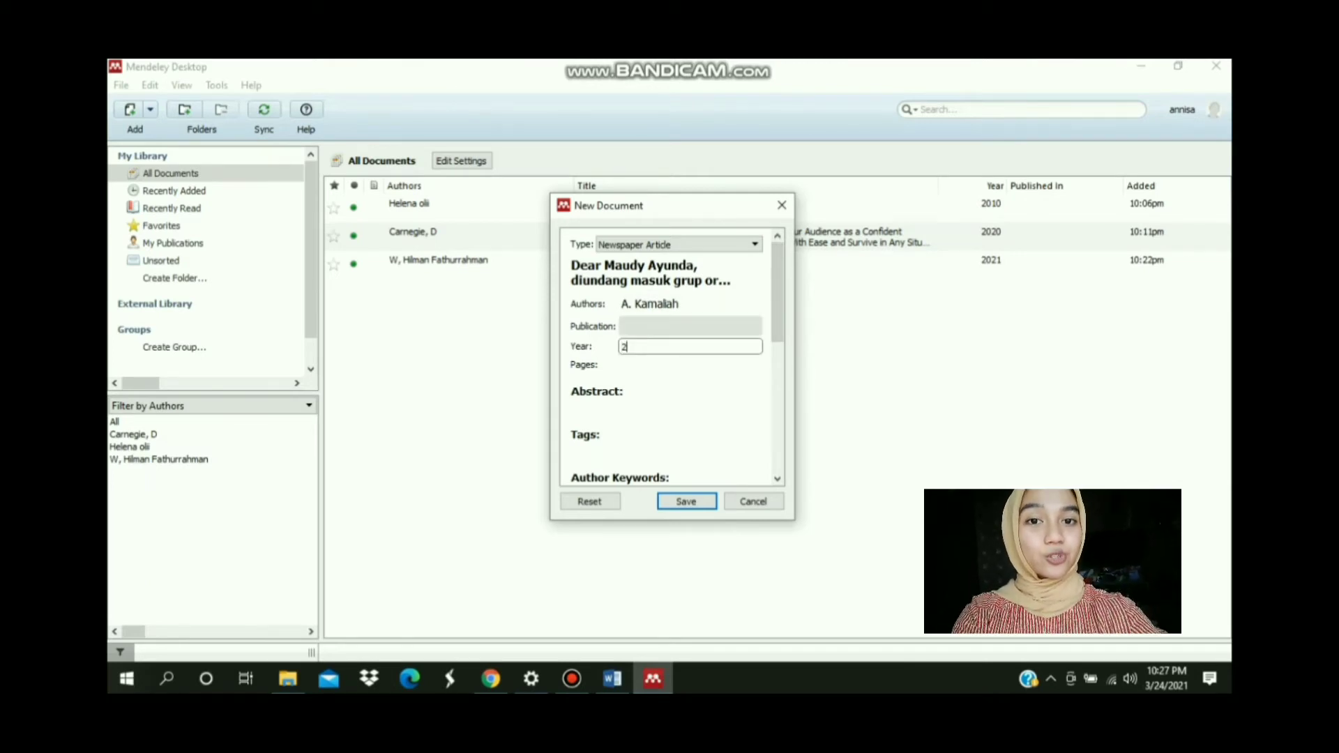
{"action": "left_click", "coordinate": [690, 326]}
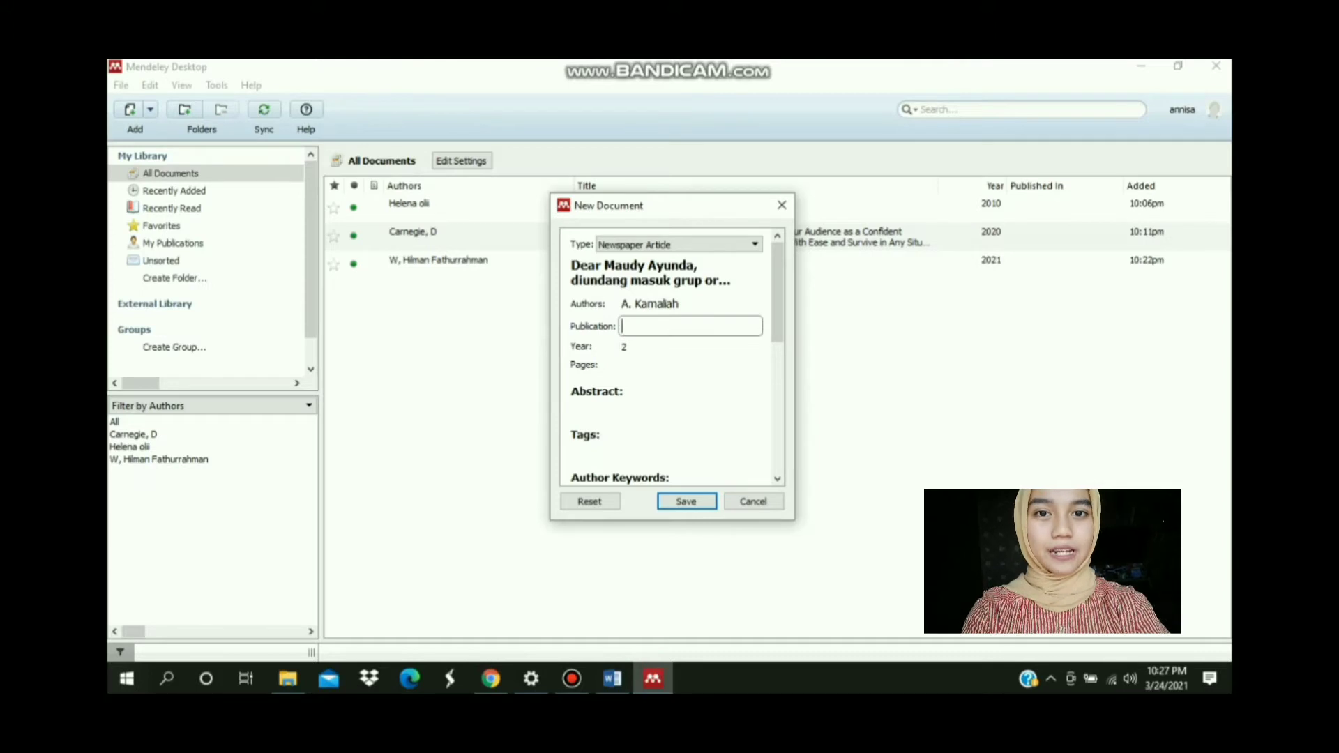
{"action": "key", "text": "Tab"}
{"action": "type", "text": "2021"}
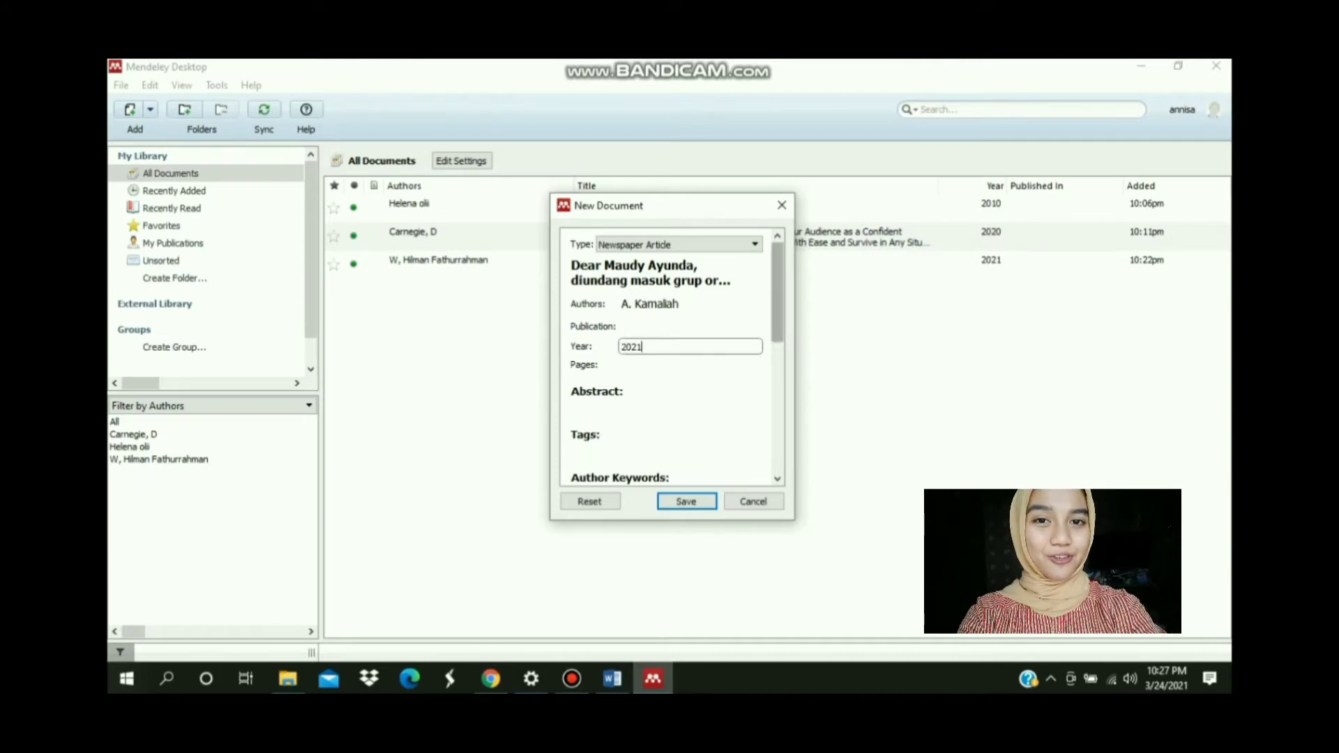
{"action": "scroll", "coordinate": [670, 355], "scroll_direction": "down", "scroll_amount": 4}
{"action": "left_click_drag", "start_coordinate": [777, 354], "coordinate": [777, 292]}
{"action": "left_click", "coordinate": [691, 324]}
{"action": "type", "text": "De"}
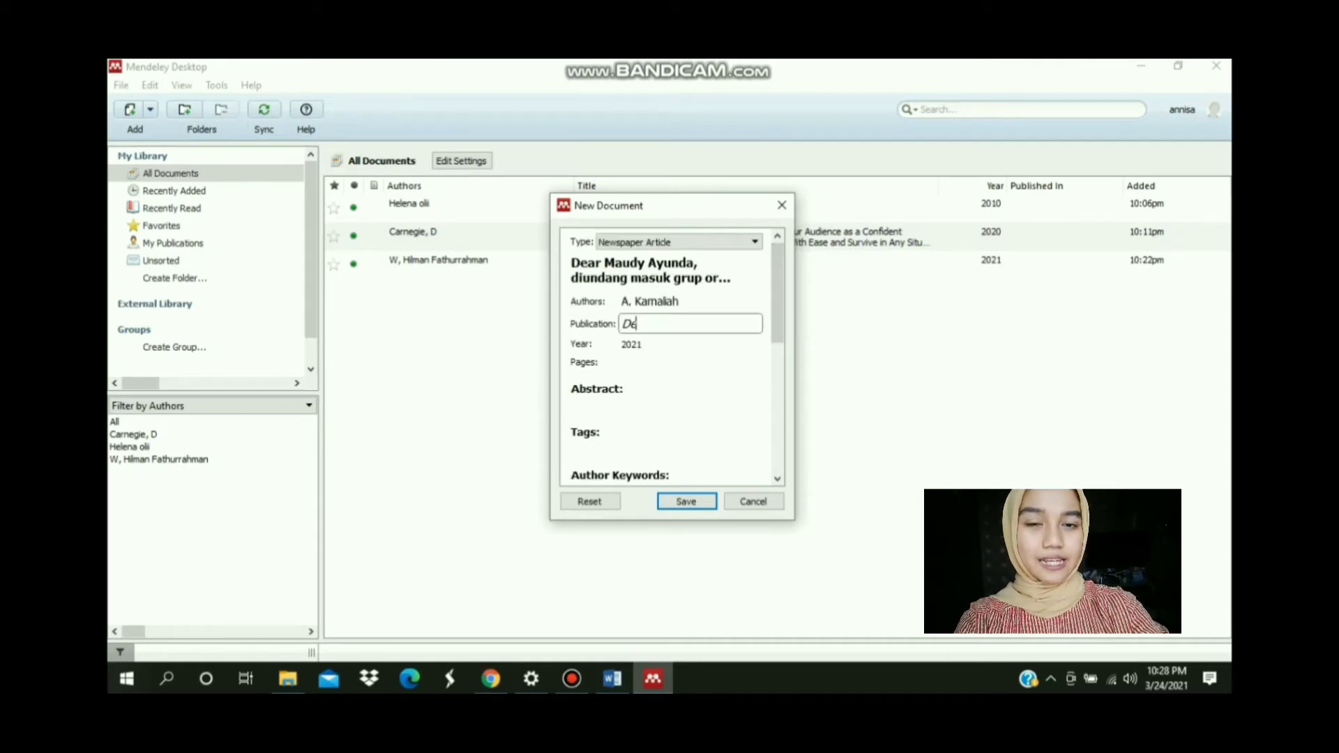
{"action": "type", "text": "tik.com"}
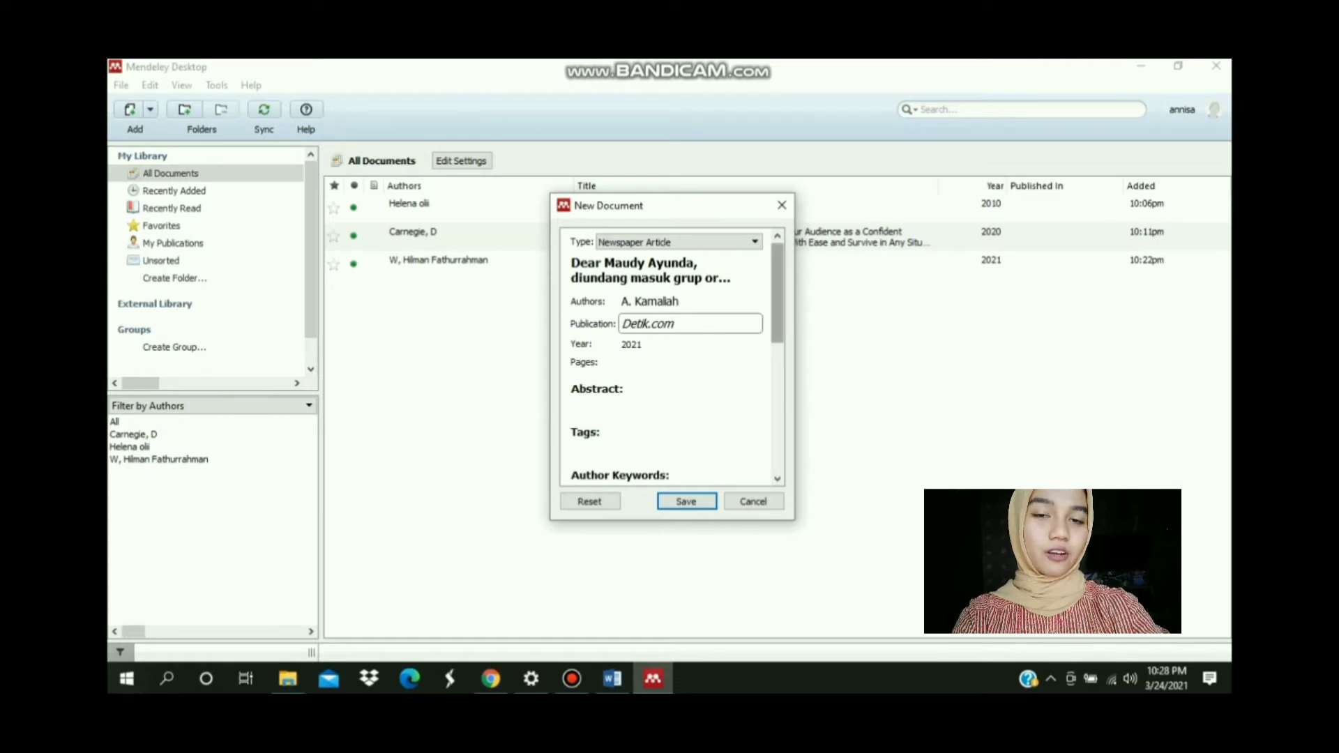
Paste the copied web address into the newspaper article's URL field and save the entry
{"action": "left_click_drag", "start_coordinate": [777, 292], "coordinate": [777, 422]}
{"action": "left_click", "coordinate": [665, 418]}
{"action": "key", "text": "ctrl+v"}
{"action": "left_click", "coordinate": [686, 501]}
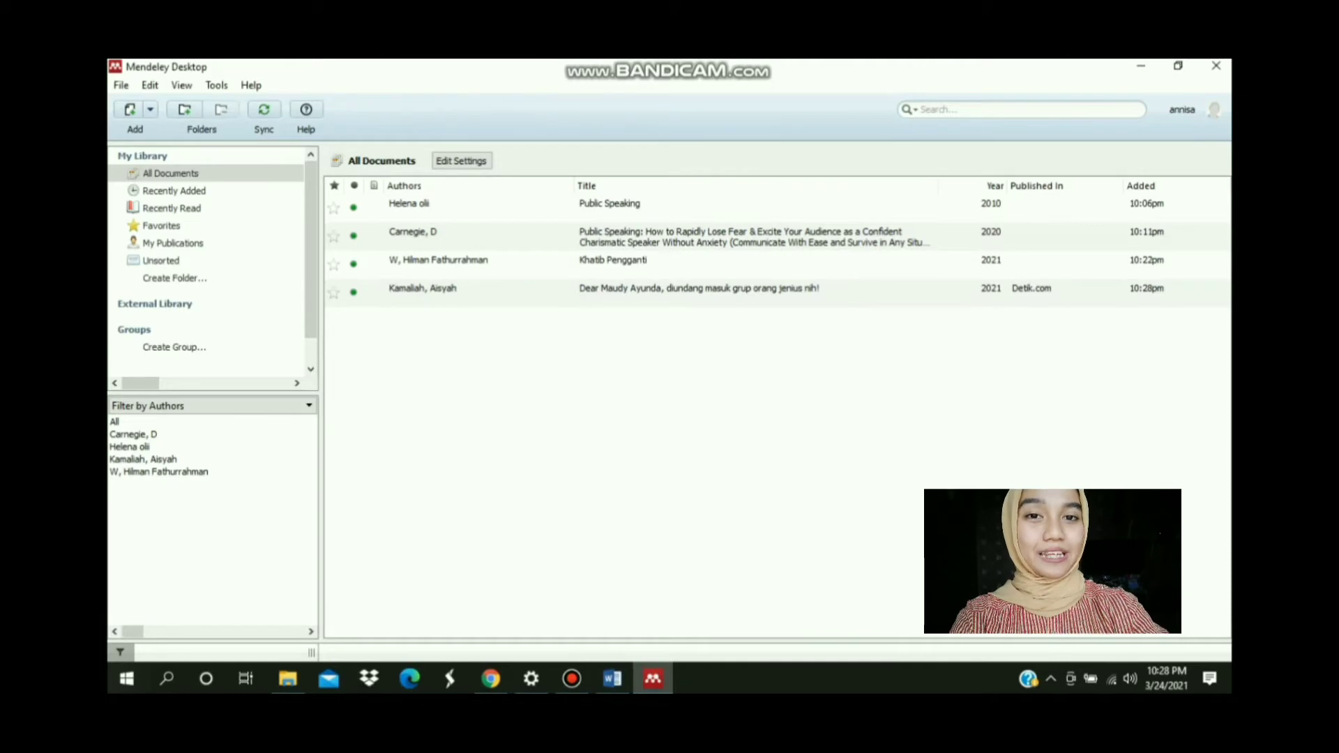
Switch to the Word document and insert a Mendeley citation of the Dear Maudy Ayunda article at the end of the Enewspaper paragraph
{"action": "left_click", "coordinate": [612, 679]}
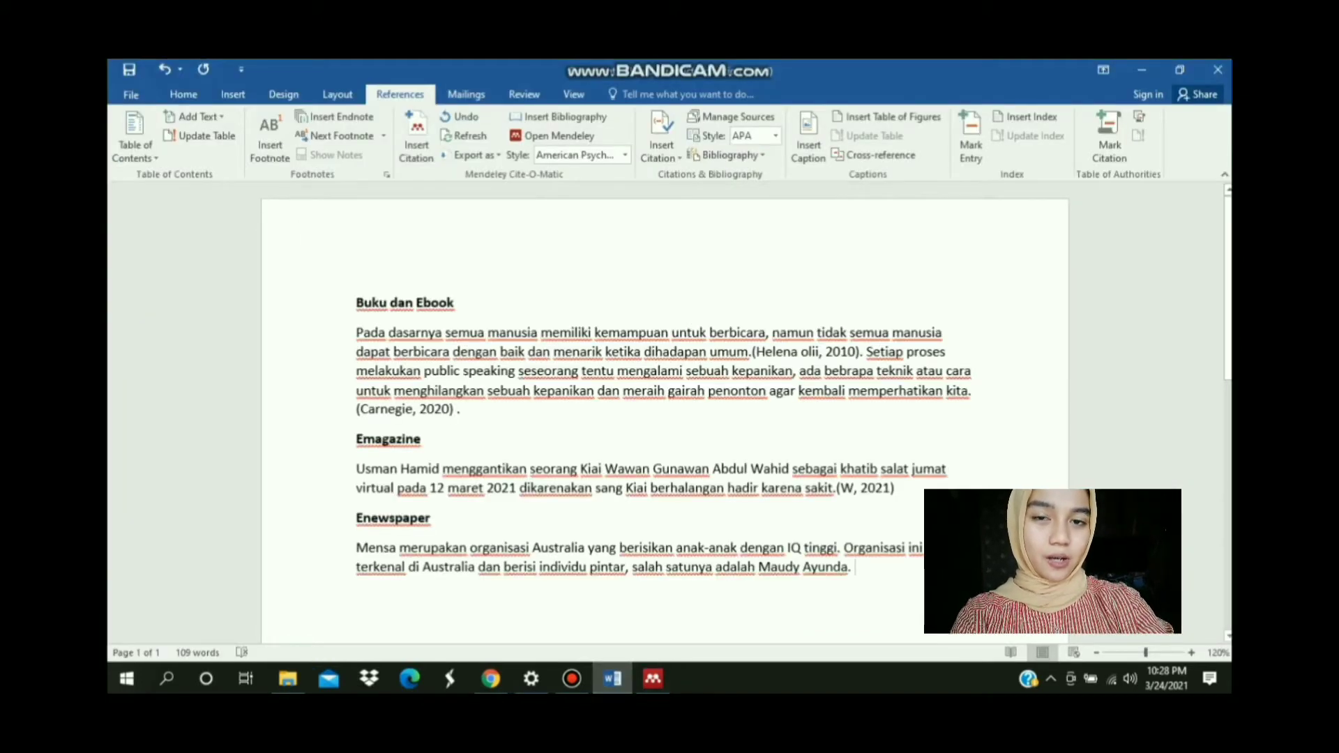
{"action": "left_click", "coordinate": [416, 140]}
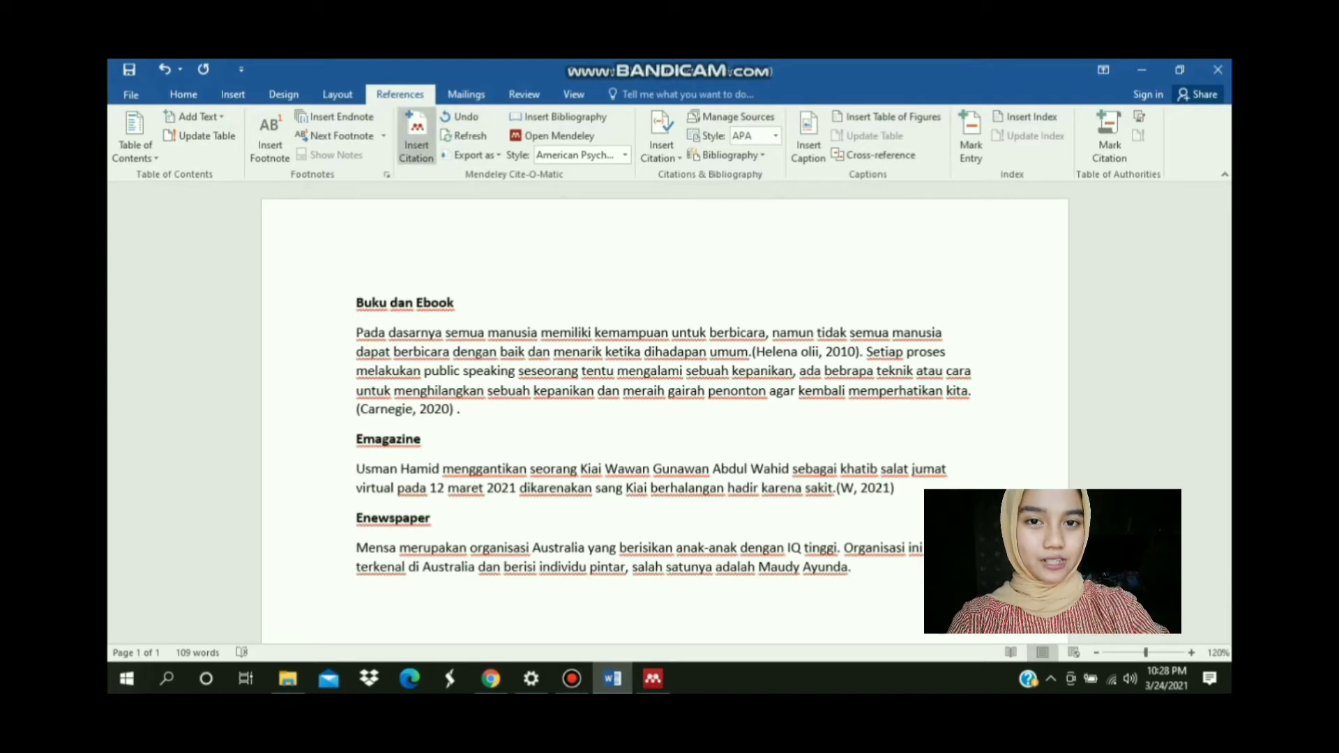
{"action": "type", "text": "mau"}
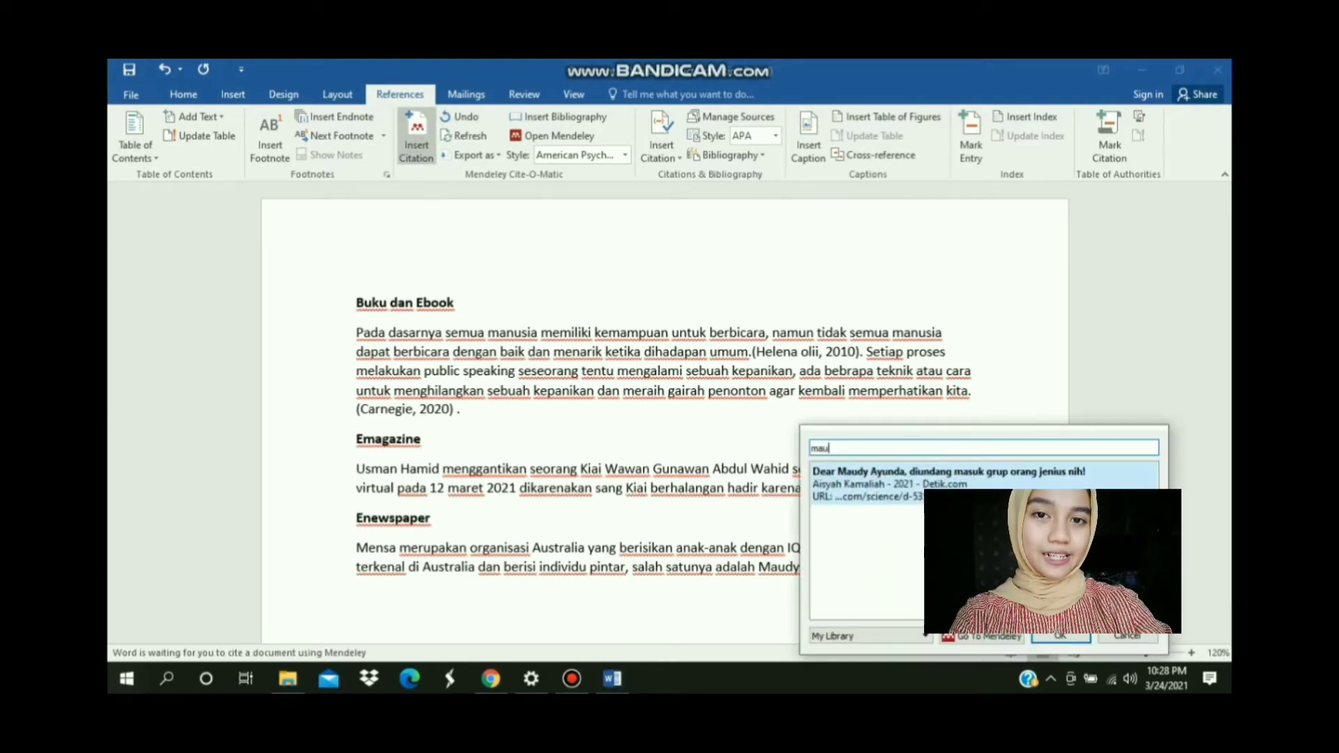
{"action": "key", "text": "Return"}
{"action": "key", "text": "Return"}
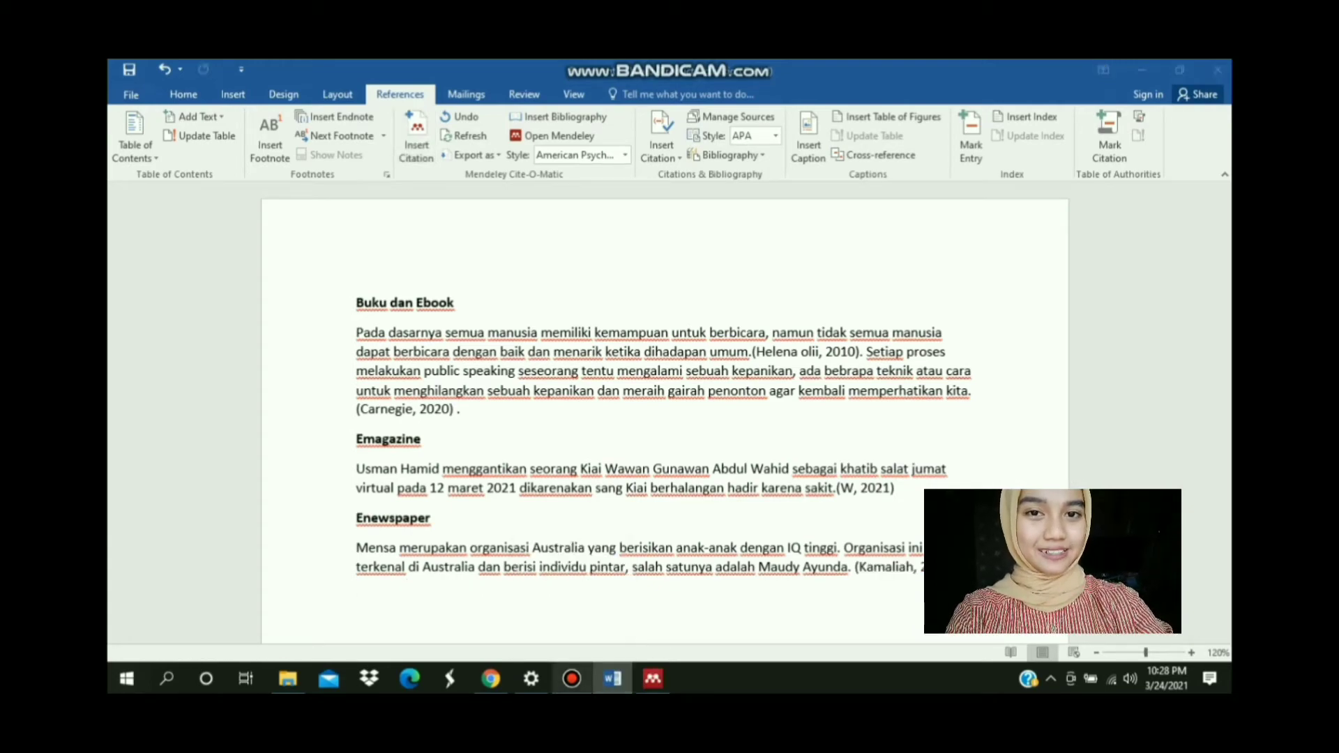
{"action": "left_click", "coordinate": [572, 678]}
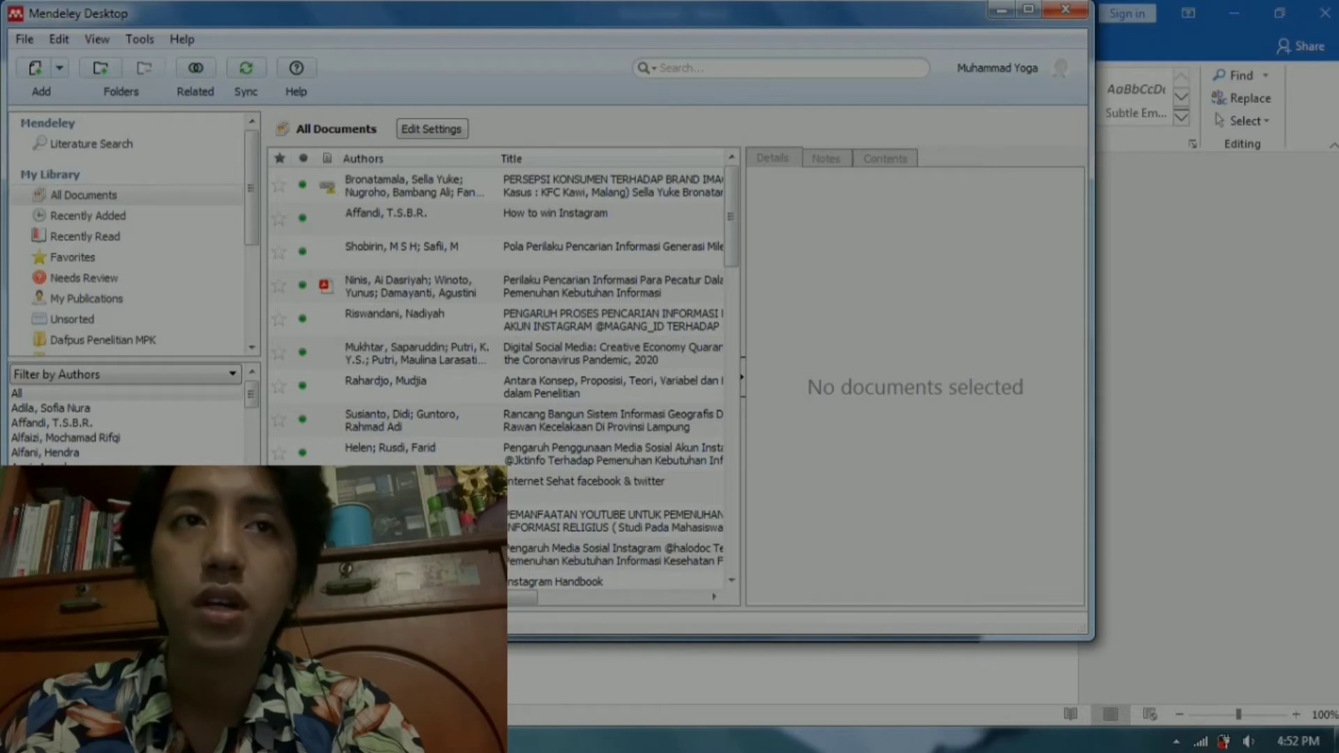
Set the Mendeley library's citation style to Chicago Manual of Style 17th edition (author-date)
{"action": "left_click", "coordinate": [97, 39]}
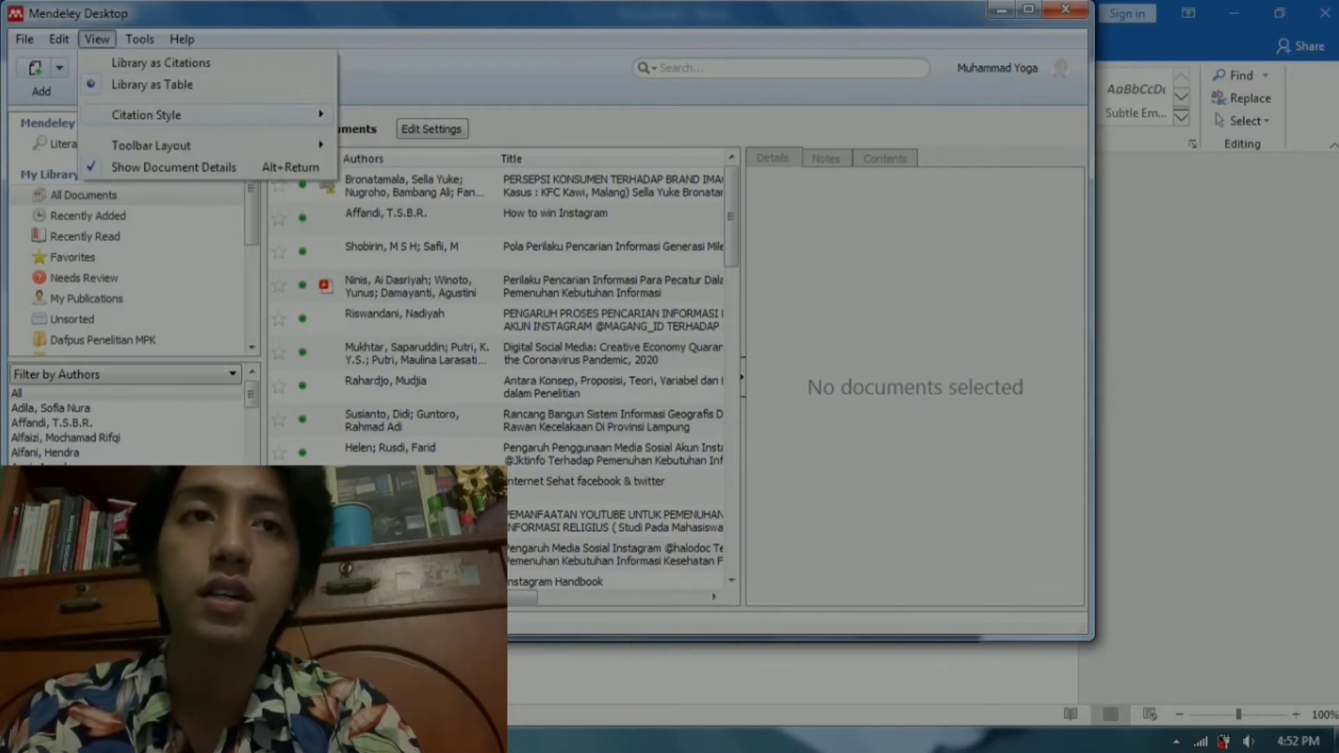
{"action": "mouse_move", "coordinate": [147, 115]}
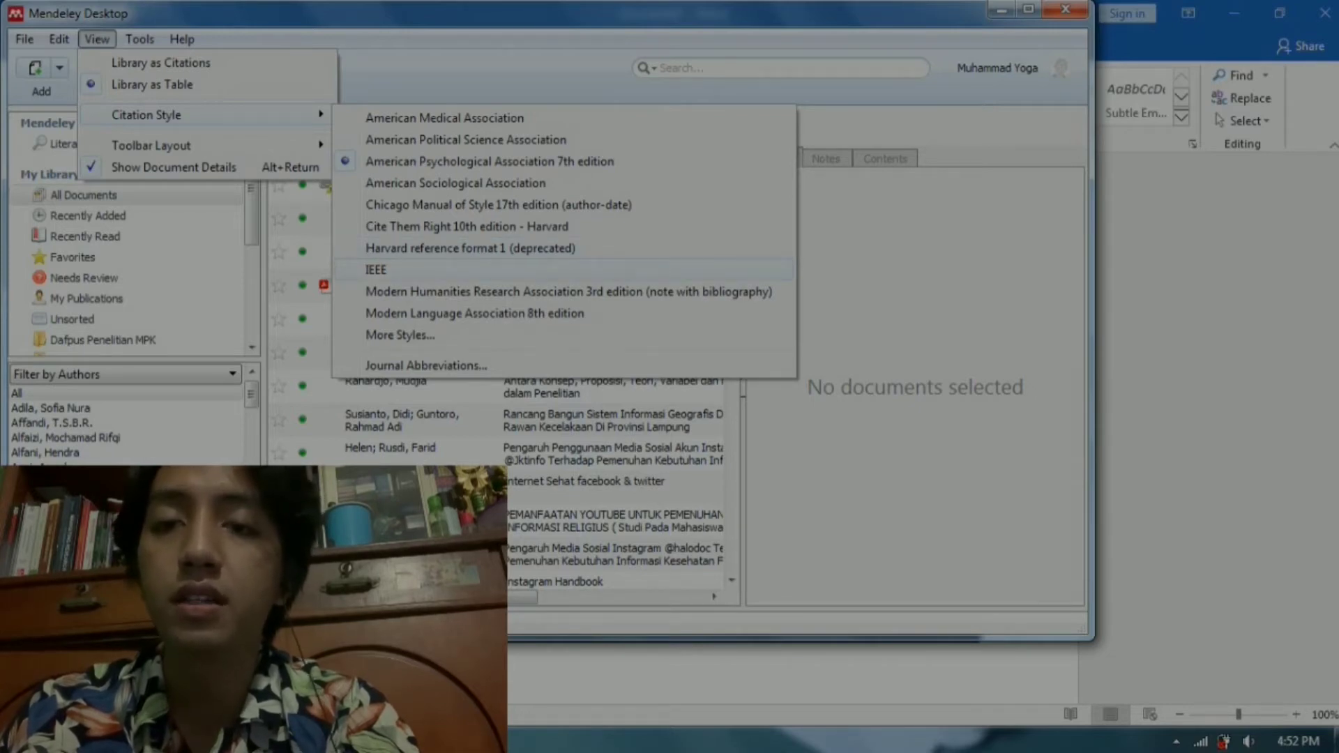
{"action": "left_click", "coordinate": [498, 205]}
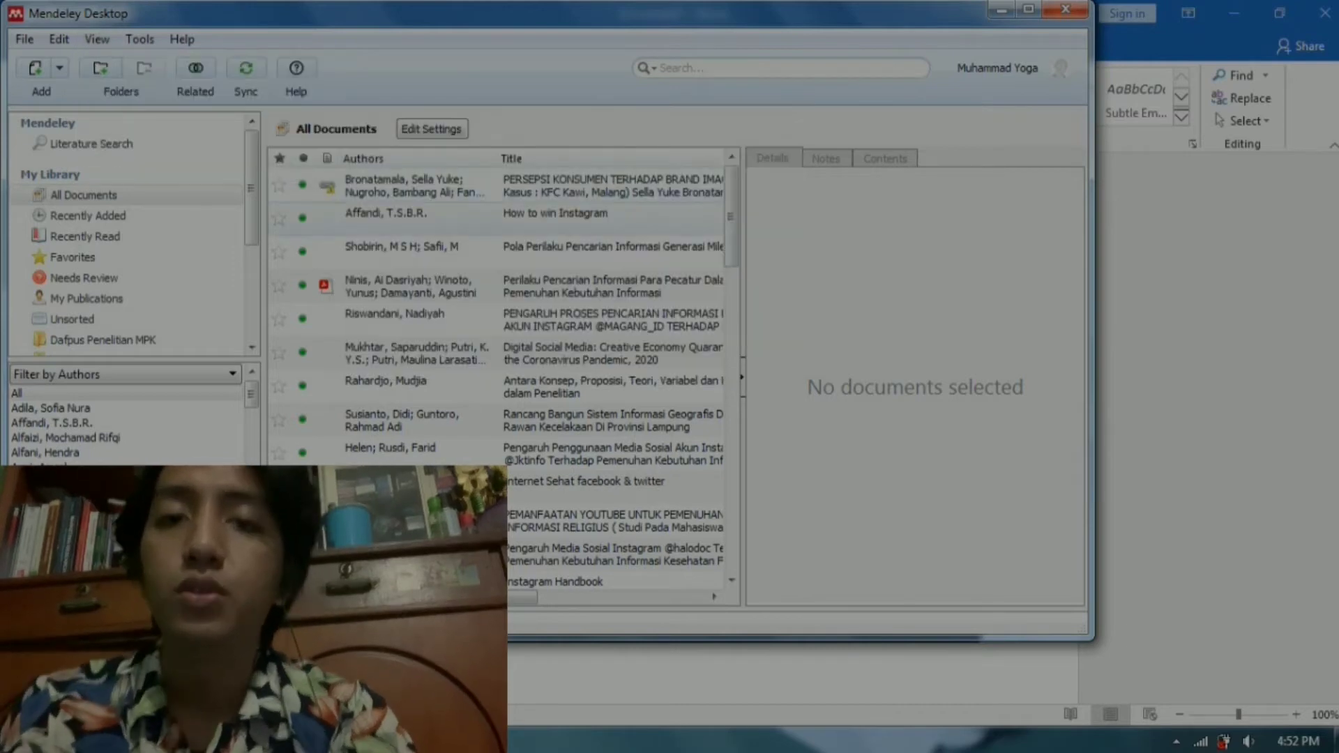
{"action": "right_click", "coordinate": [562, 263]}
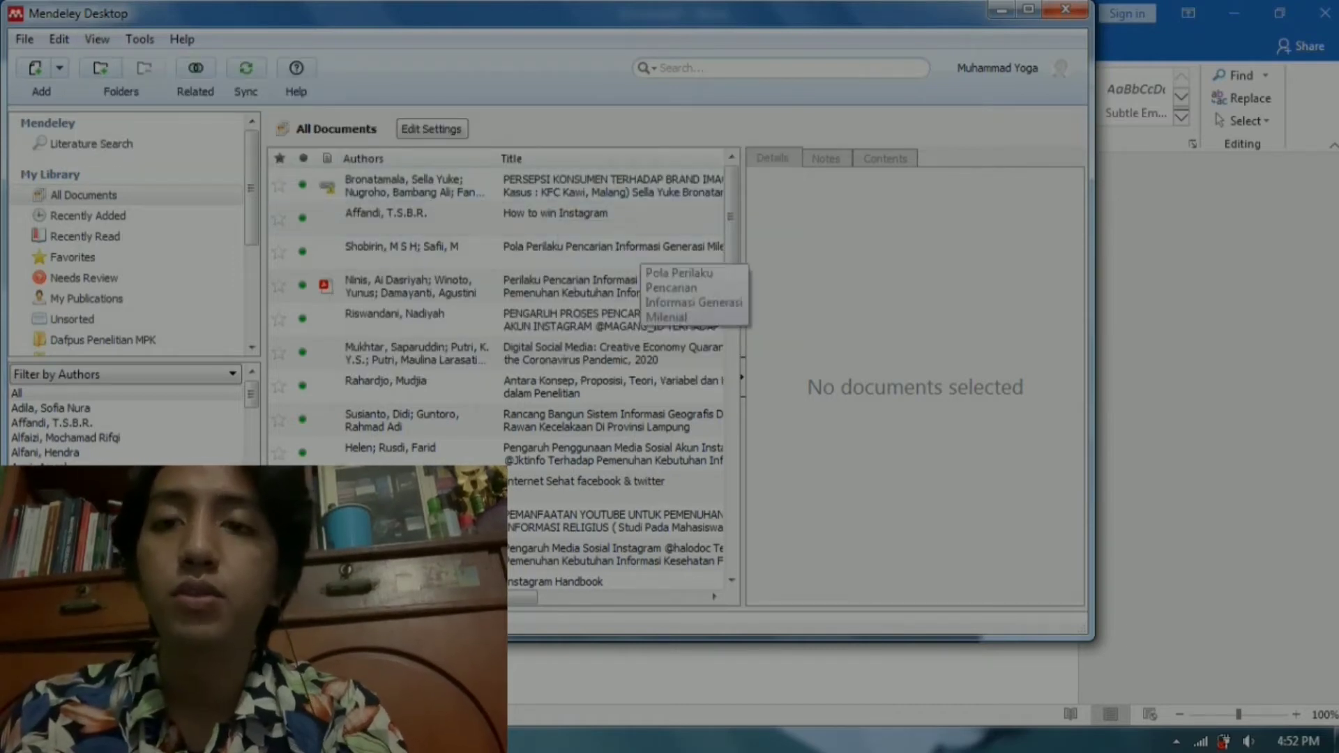
Switch to the Word document and insert a Mendeley bibliography below the Daftar Pustaka heading
{"action": "key", "text": "alt+Tab"}
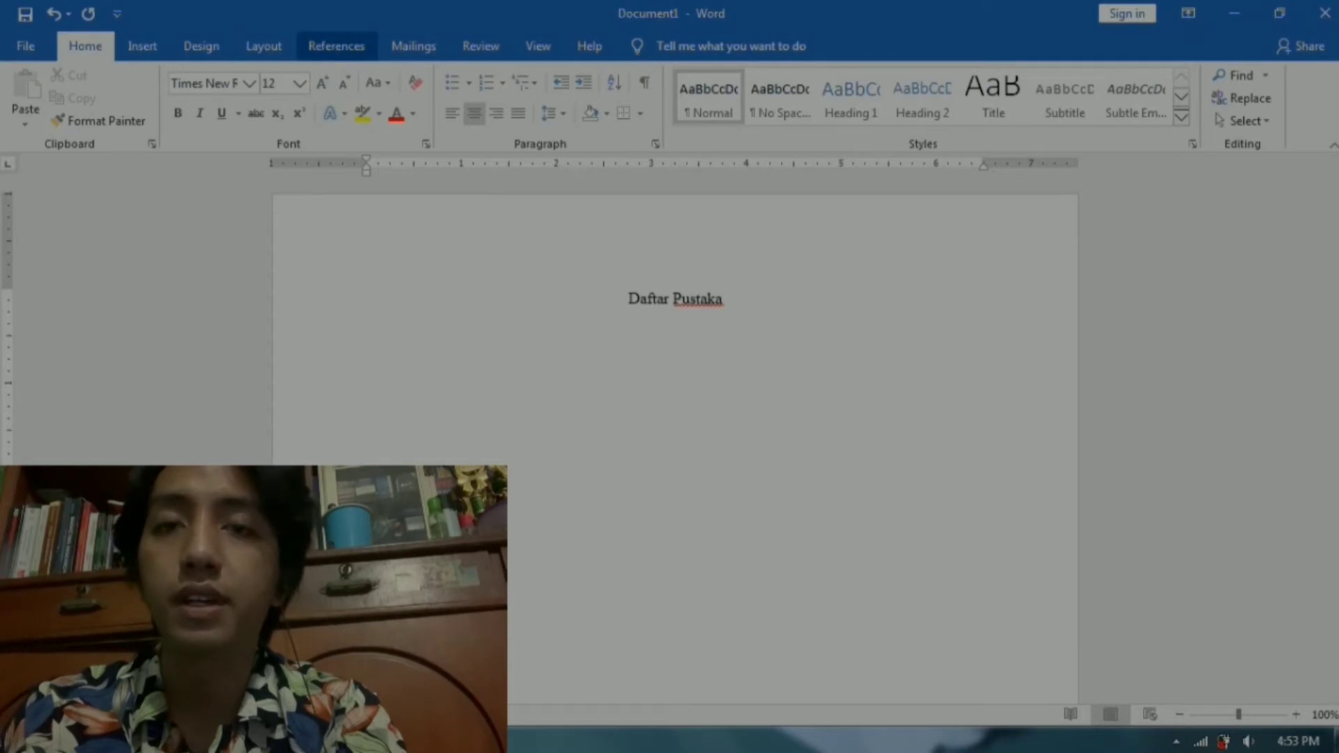
{"action": "left_click", "coordinate": [336, 46]}
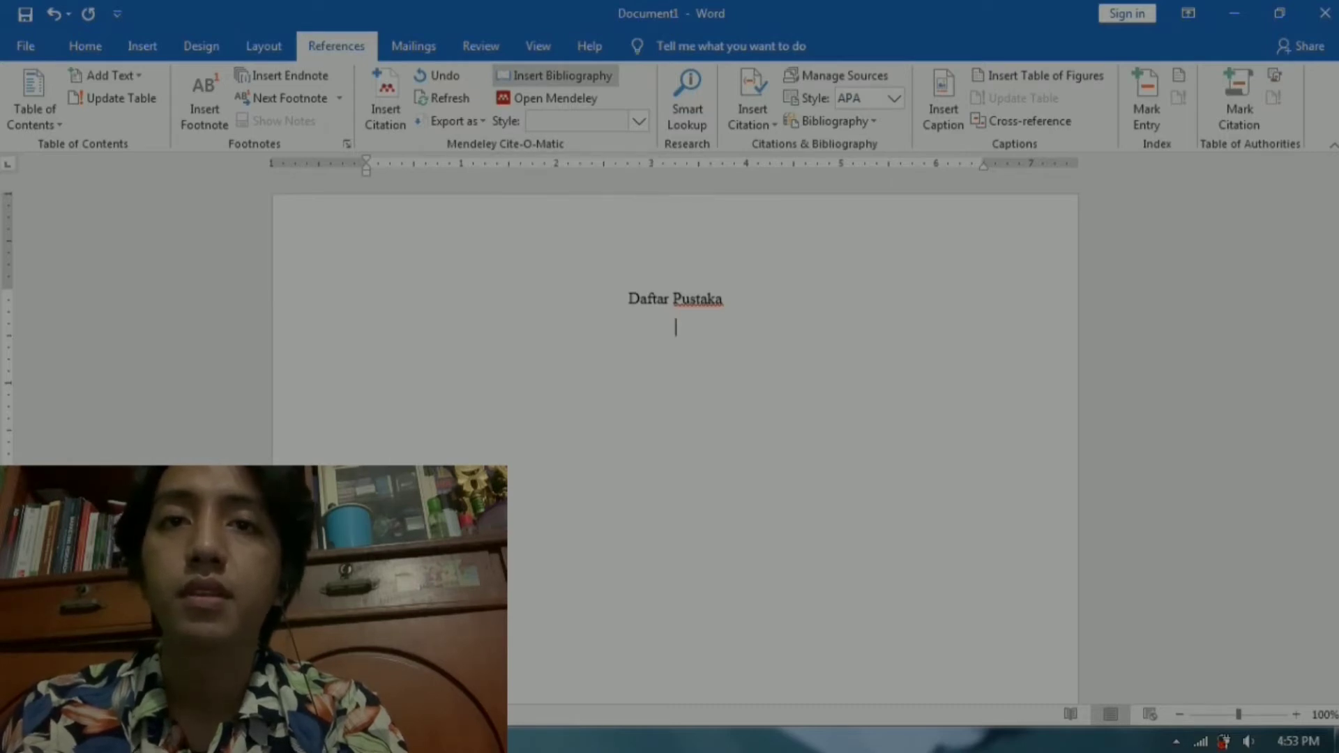
{"action": "left_click", "coordinate": [555, 75]}
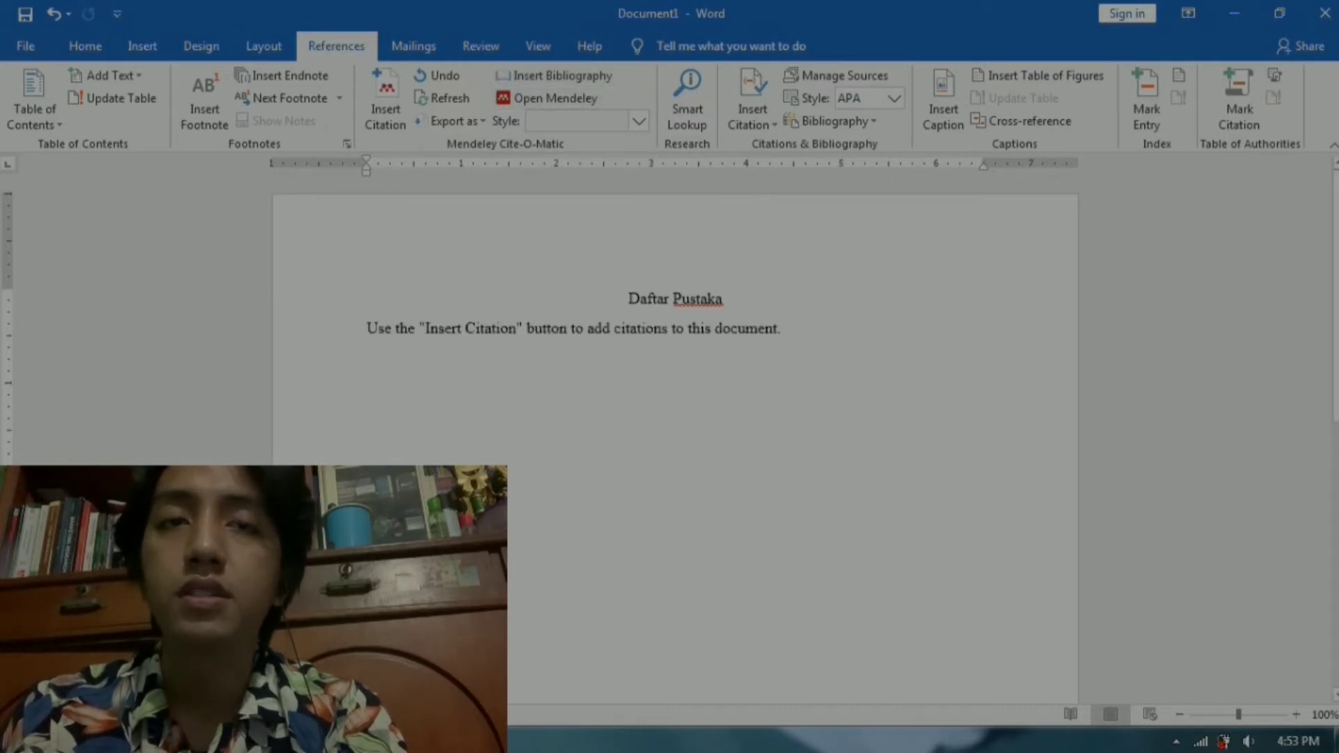
Insert a Mendeley citation of the journal article PERSEPSI KONSUMEN TERHADAP BRAND IMAGE KFC below the bibliography in the Word document
{"action": "left_click", "coordinate": [385, 105]}
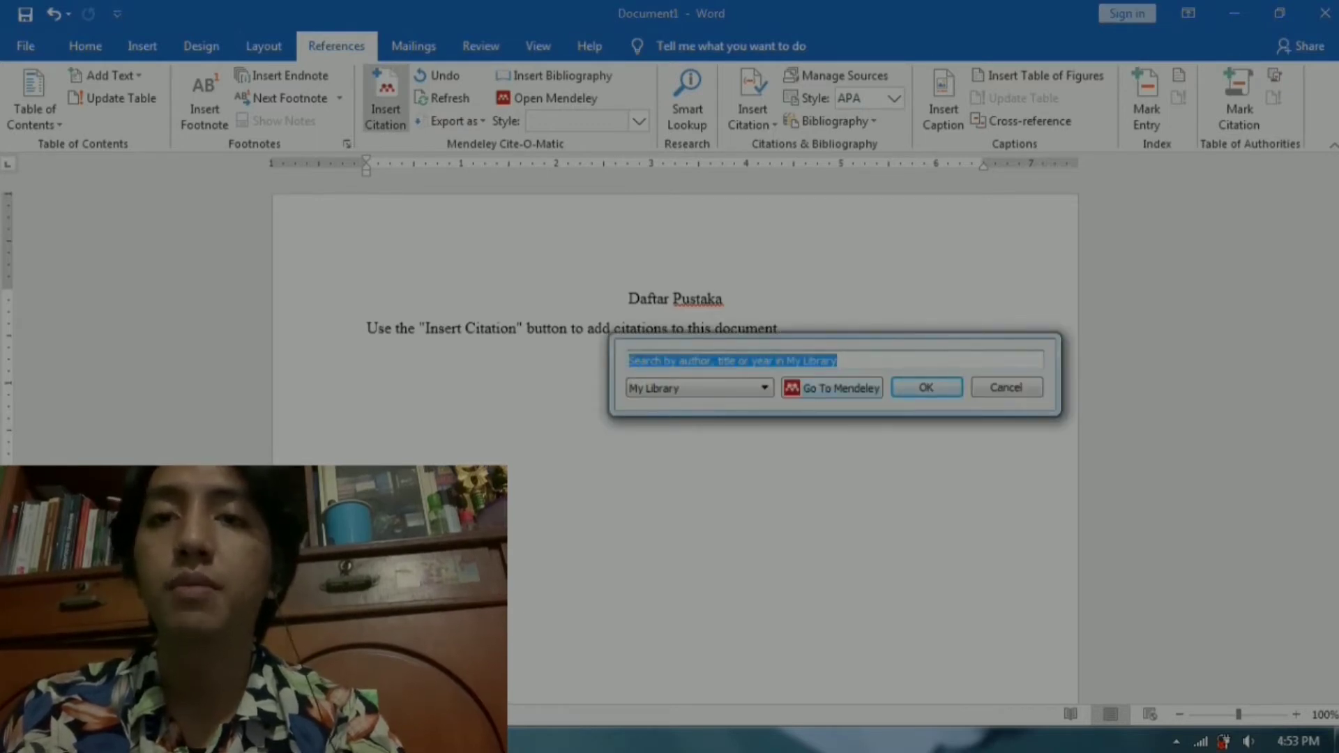
{"action": "left_click", "coordinate": [832, 388]}
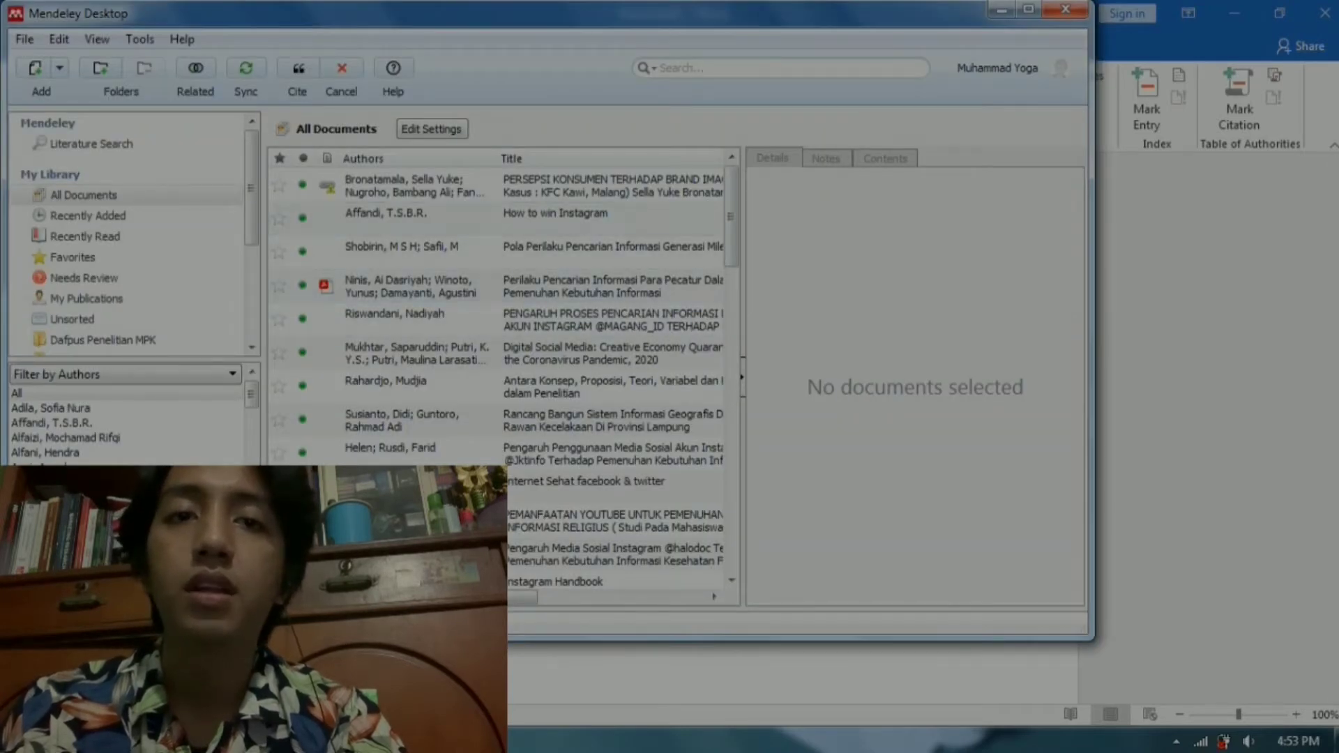
{"action": "scroll", "coordinate": [614, 376], "scroll_direction": "down", "scroll_amount": 3}
{"action": "scroll", "coordinate": [502, 384], "scroll_direction": "down", "scroll_amount": 3}
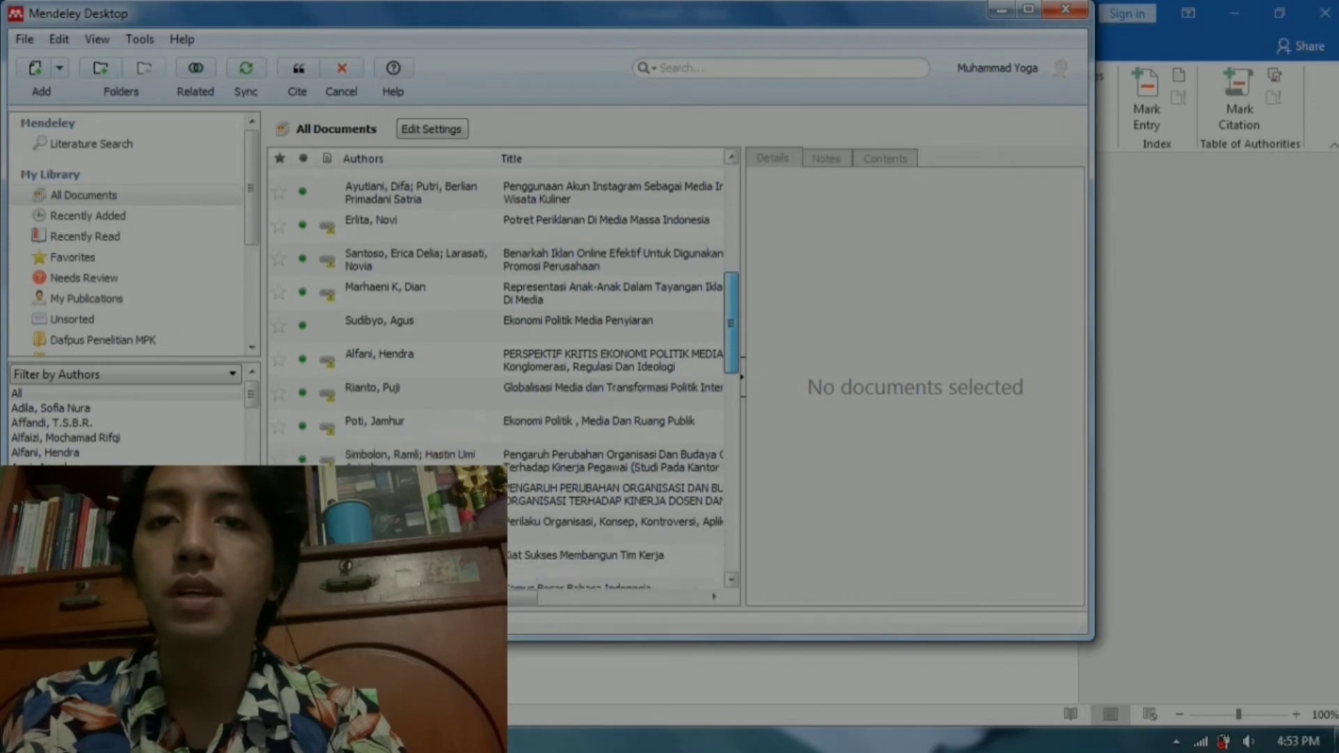
{"action": "left_click_drag", "start_coordinate": [731, 366], "coordinate": [731, 216]}
{"action": "left_click", "coordinate": [613, 218]}
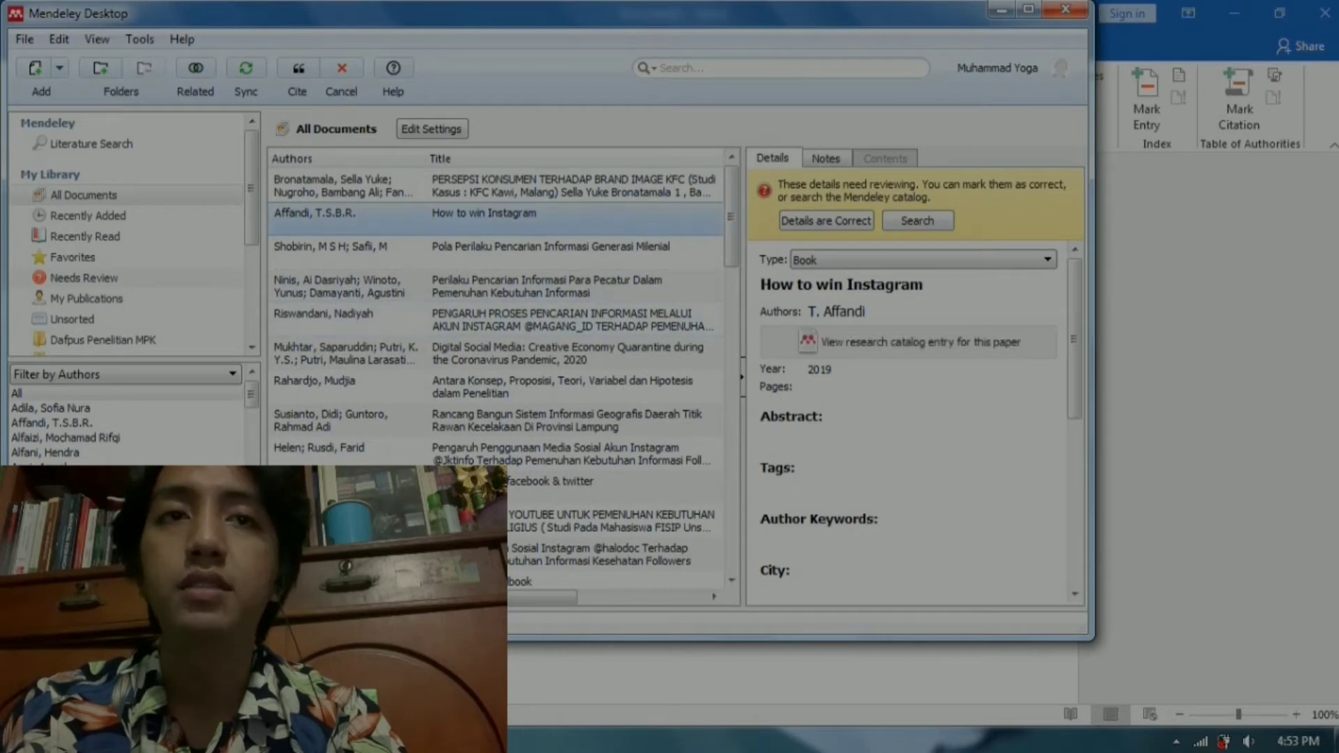
{"action": "left_click", "coordinate": [571, 186]}
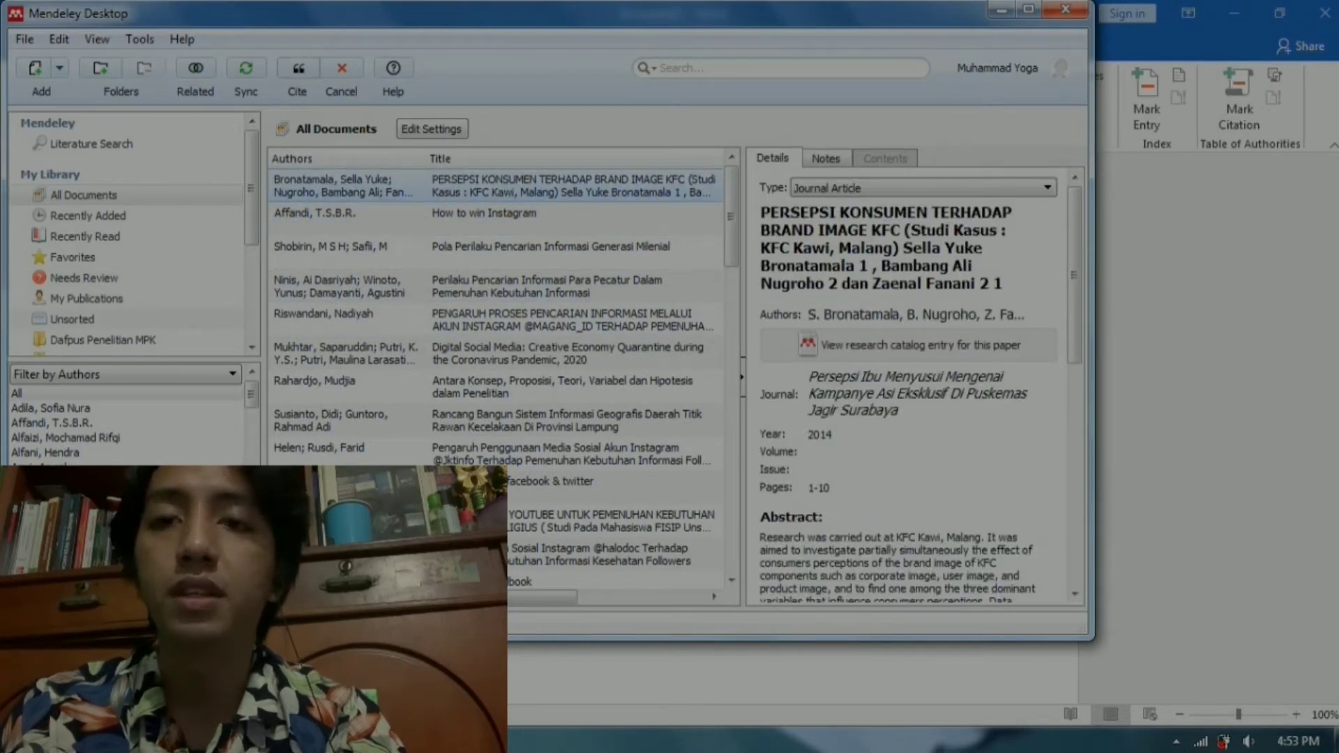
{"action": "left_click", "coordinate": [306, 69]}
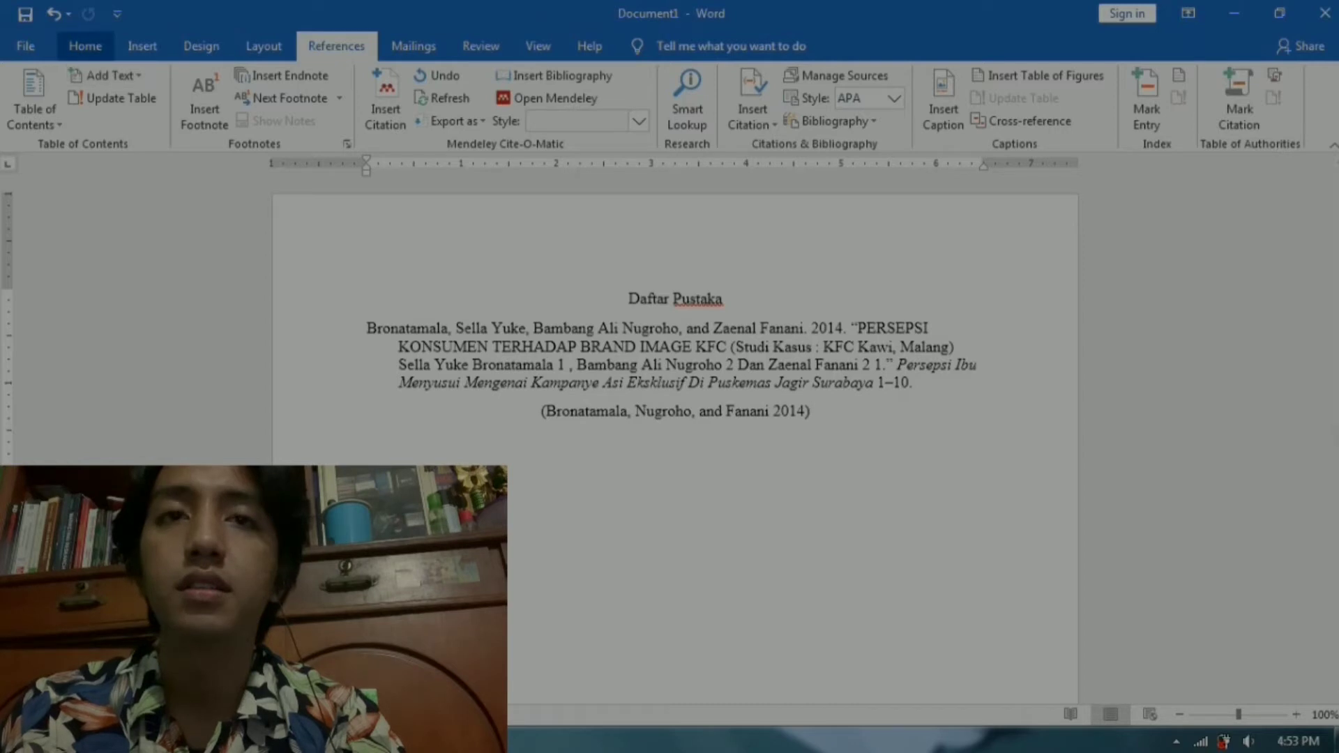
Left-align the bibliography entry and the citation below it, then select the citation text
{"action": "left_click", "coordinate": [86, 46]}
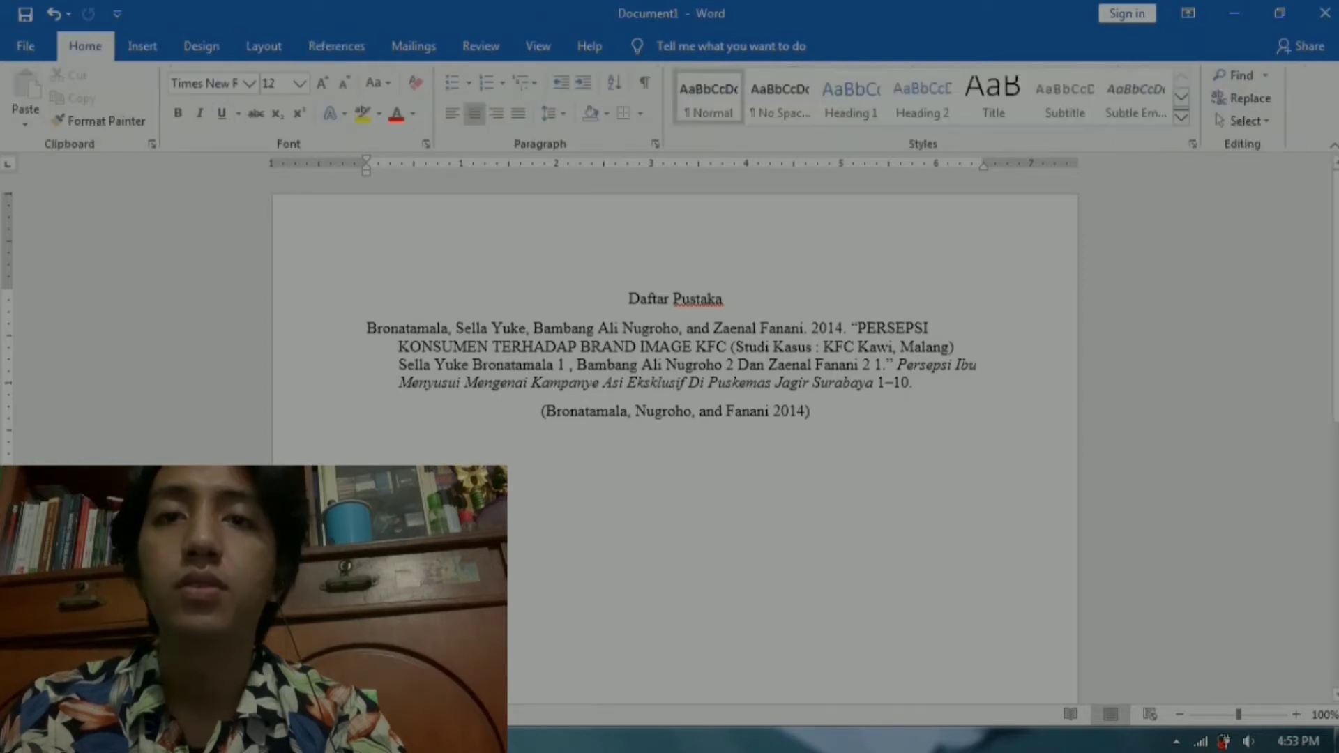
{"action": "left_click_drag", "start_coordinate": [812, 412], "coordinate": [368, 328]}
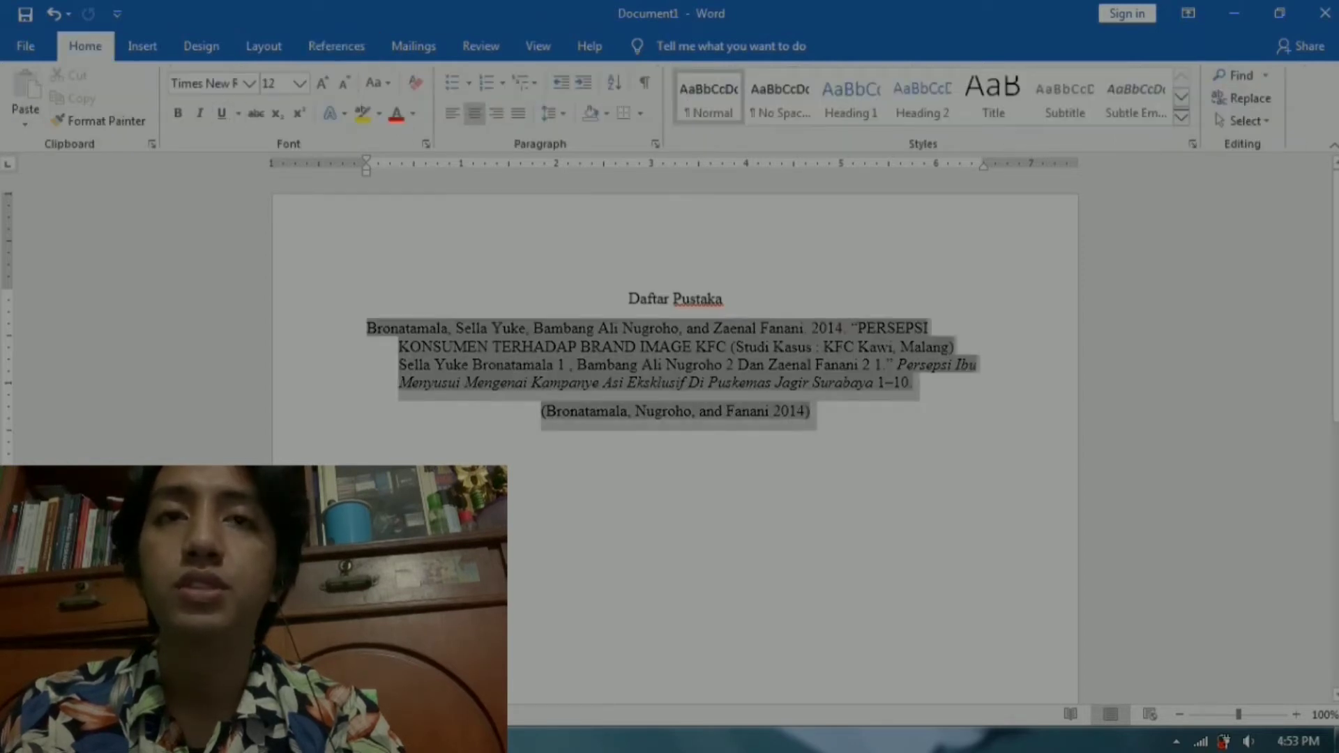
{"action": "left_click", "coordinate": [495, 113]}
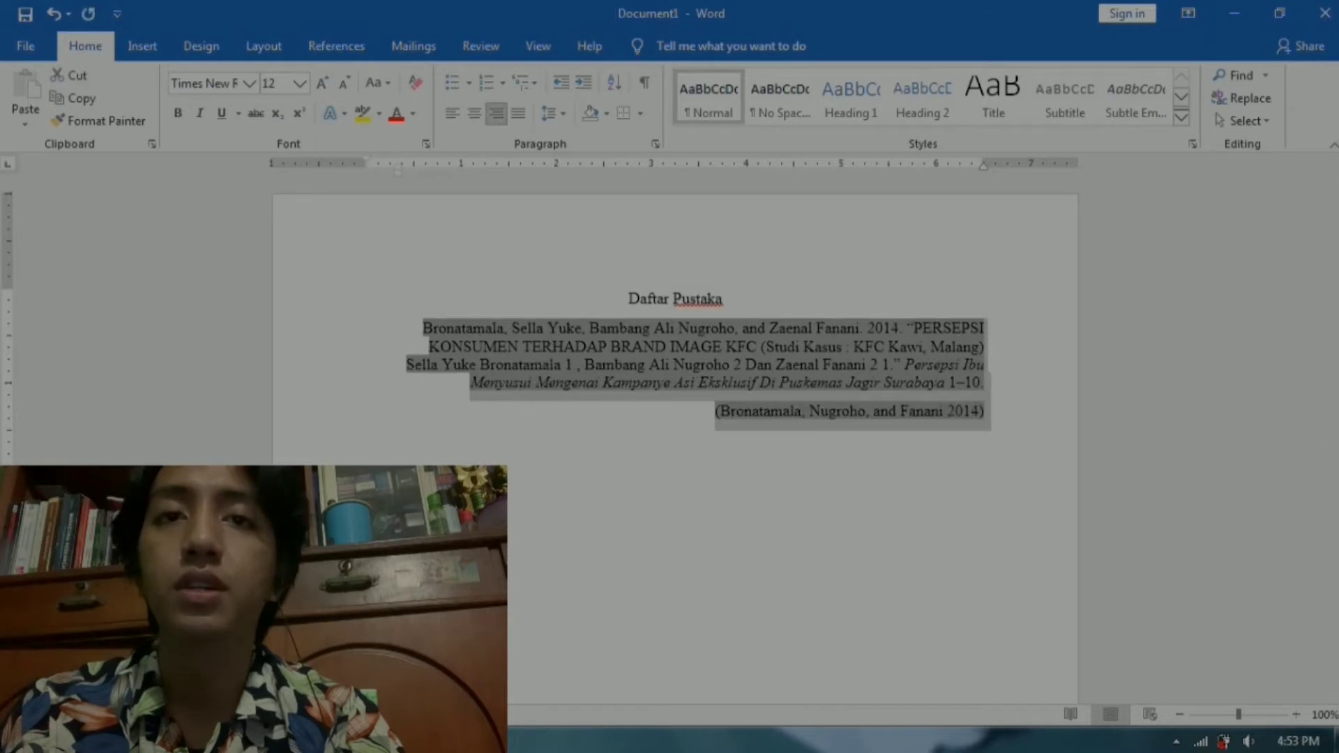
{"action": "left_click", "coordinate": [474, 113]}
{"action": "left_click", "coordinate": [452, 113]}
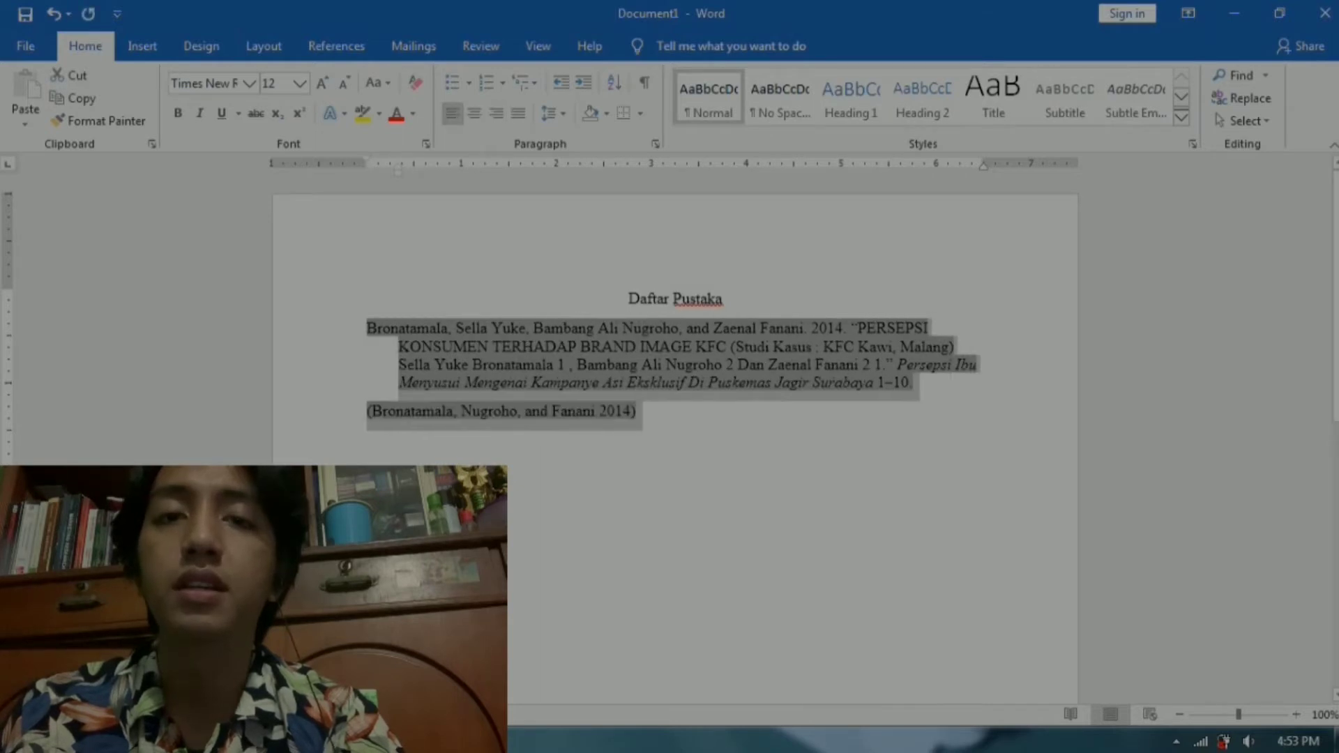
{"action": "left_click", "coordinate": [637, 412]}
{"action": "left_click_drag", "start_coordinate": [636, 411], "coordinate": [367, 411]}
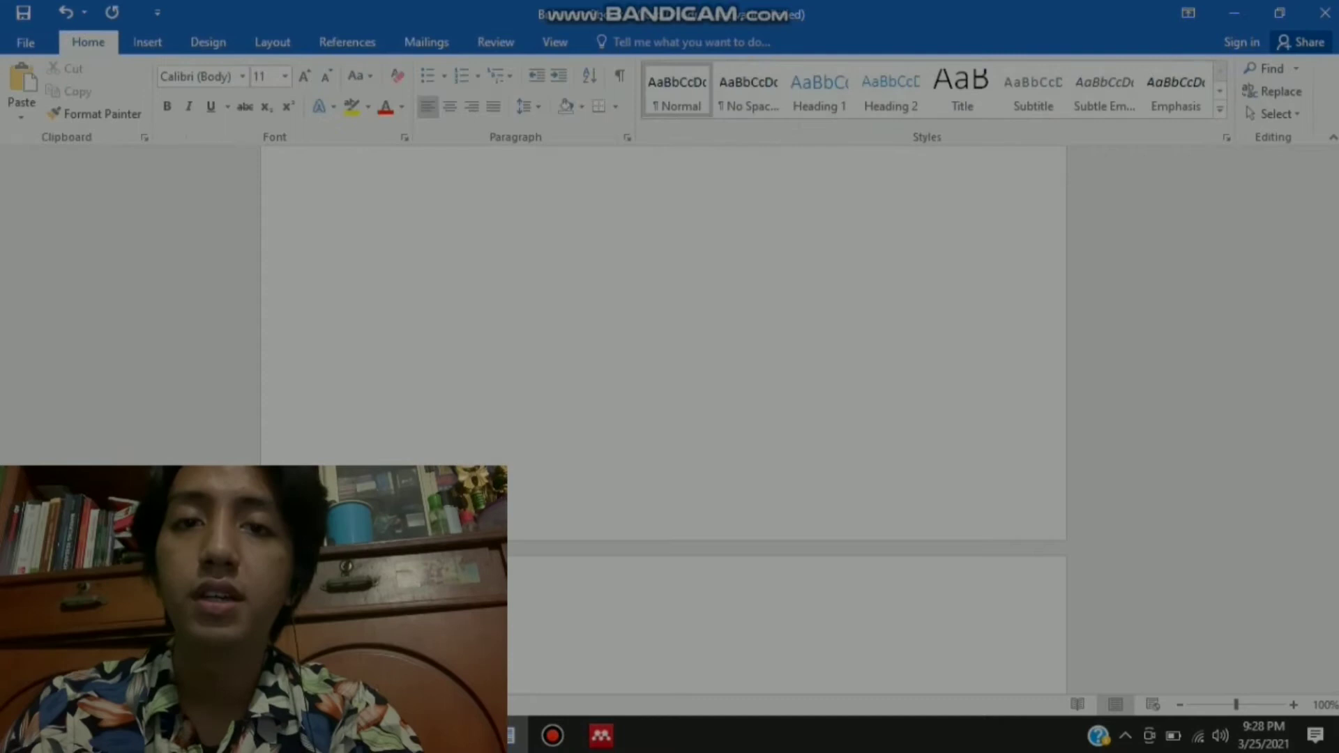
Add a centred heading reading Daftar Pustaka on the new page at the end of the other Word document
{"action": "key", "text": "ctrl+e"}
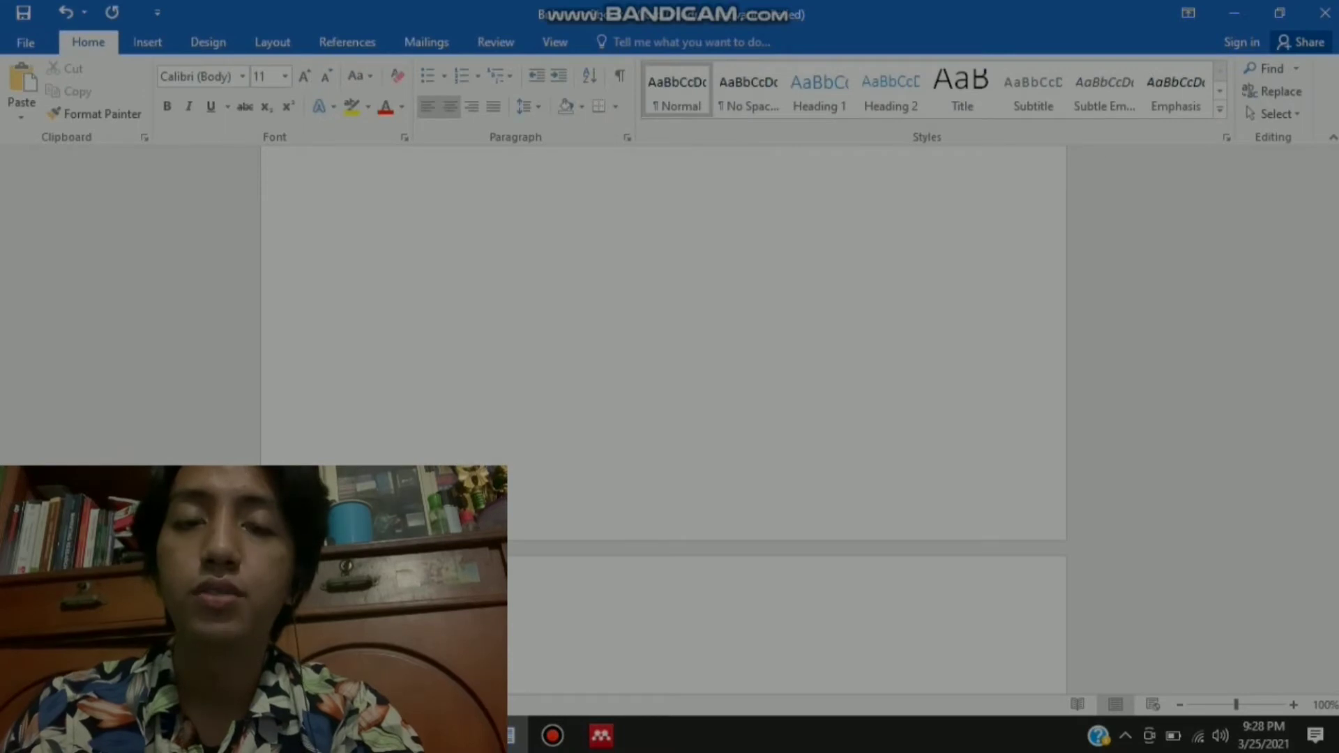
{"action": "type", "text": "Daftar B"}
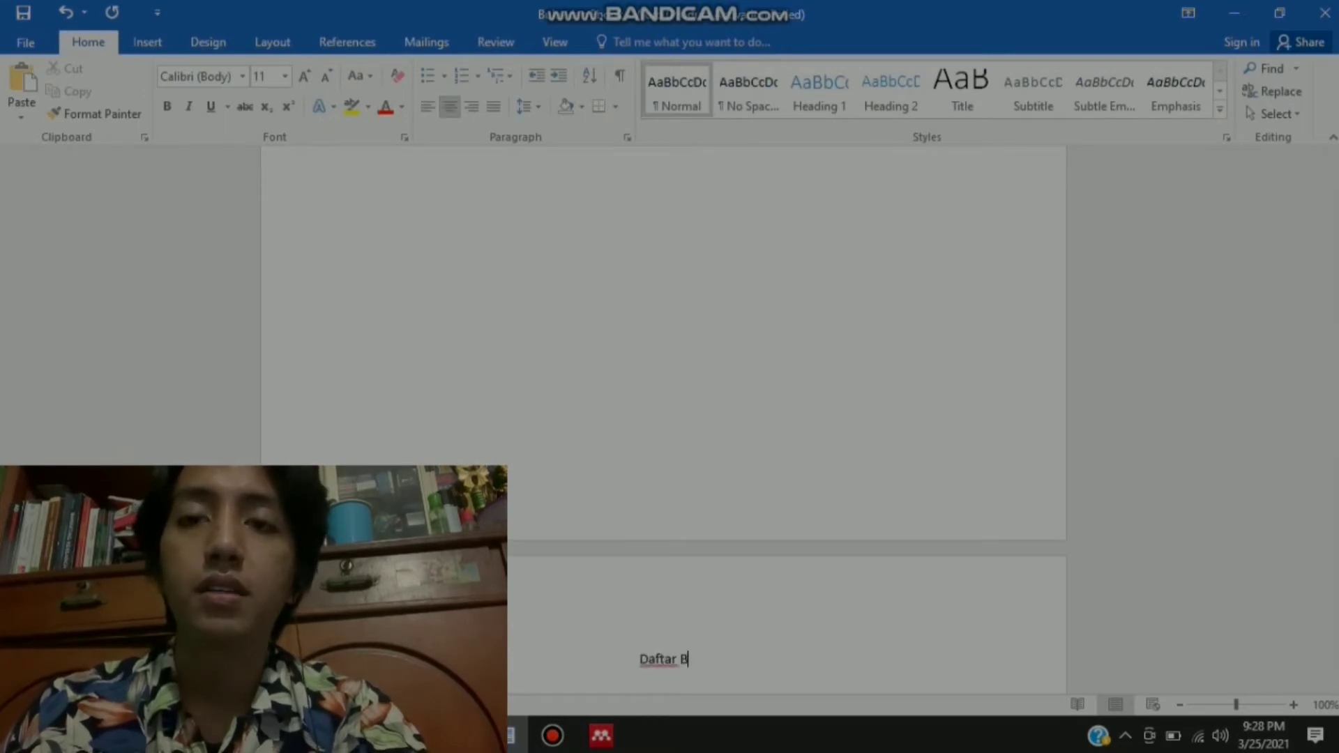
{"action": "key", "text": "BackSpace"}
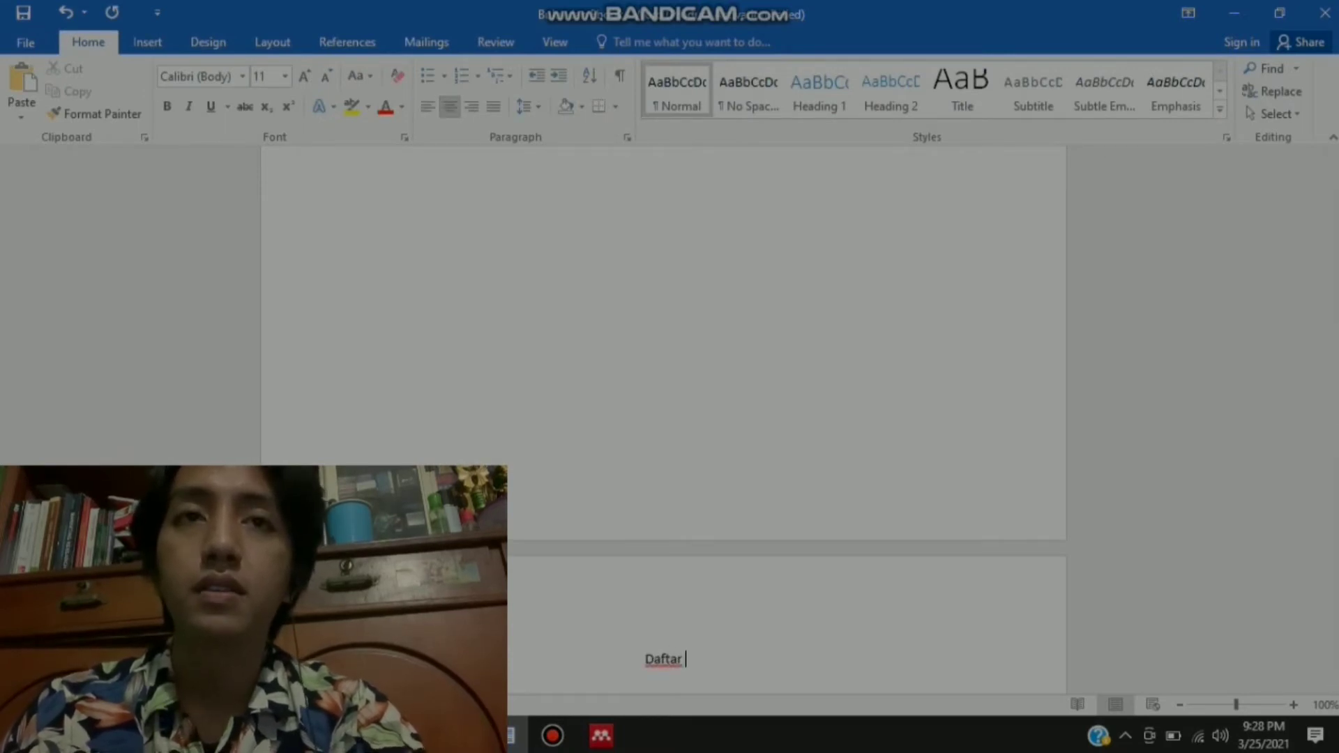
{"action": "type", "text": "Pustaka"}
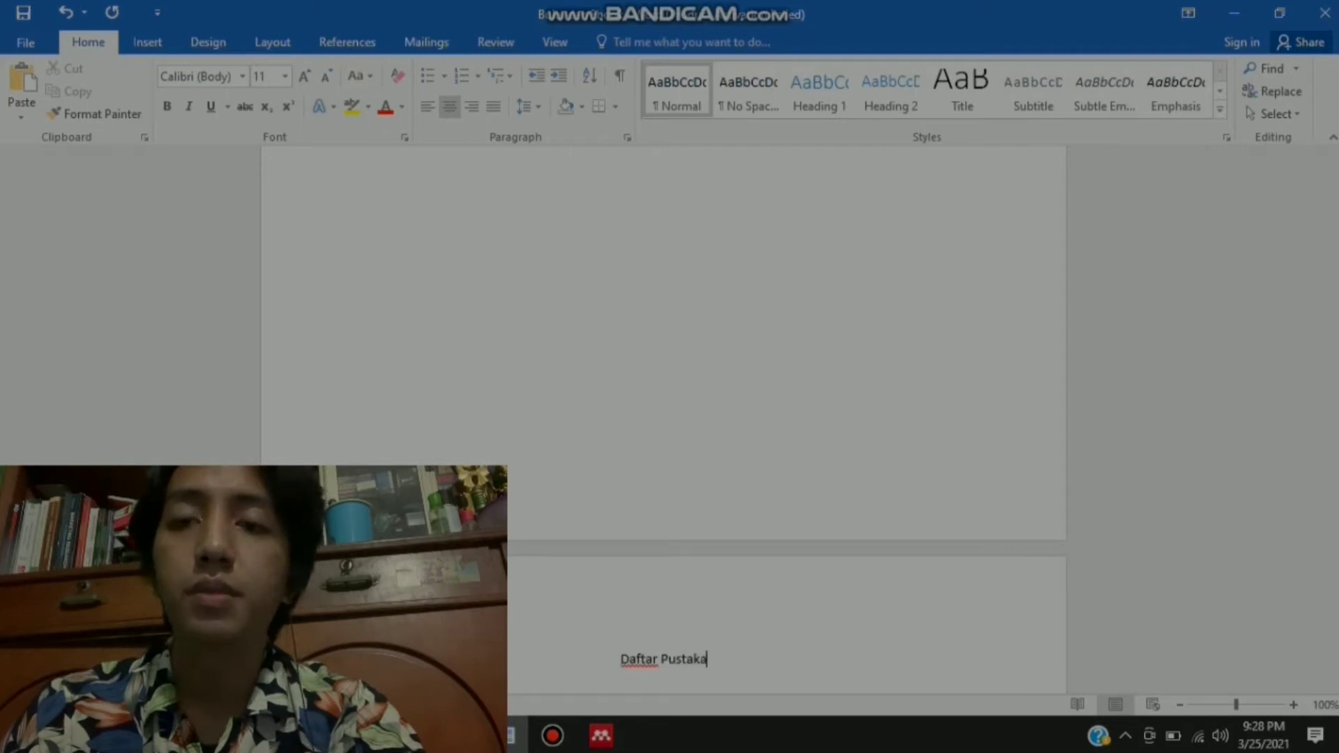
Make the Daftar Pustaka heading bold and set its font size to 16
{"action": "left_click_drag", "start_coordinate": [711, 661], "coordinate": [619, 663]}
{"action": "left_click", "coordinate": [610, 635]}
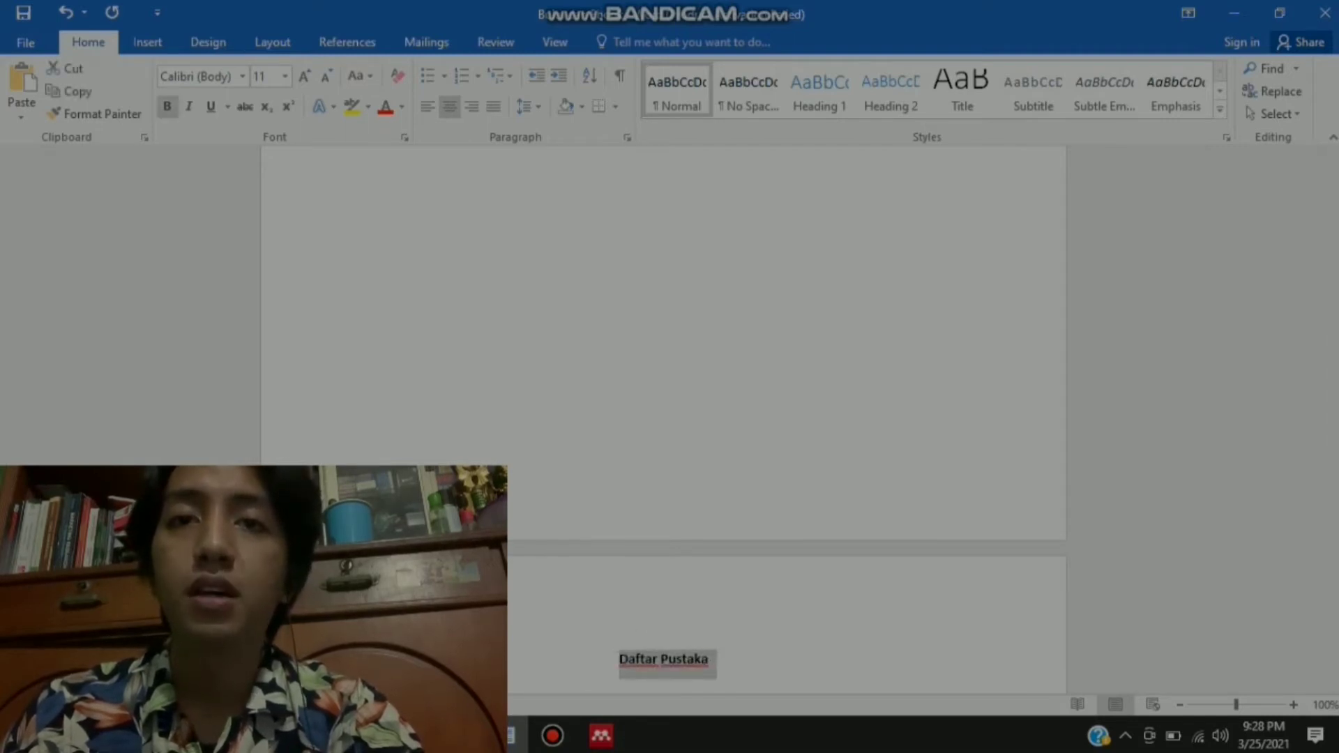
{"action": "left_click", "coordinate": [285, 77]}
{"action": "left_click", "coordinate": [263, 211]}
{"action": "left_click", "coordinate": [730, 663]}
Insert a Mendeley bibliography on a new line below the Daftar Pustaka heading
{"action": "key", "text": "Return"}
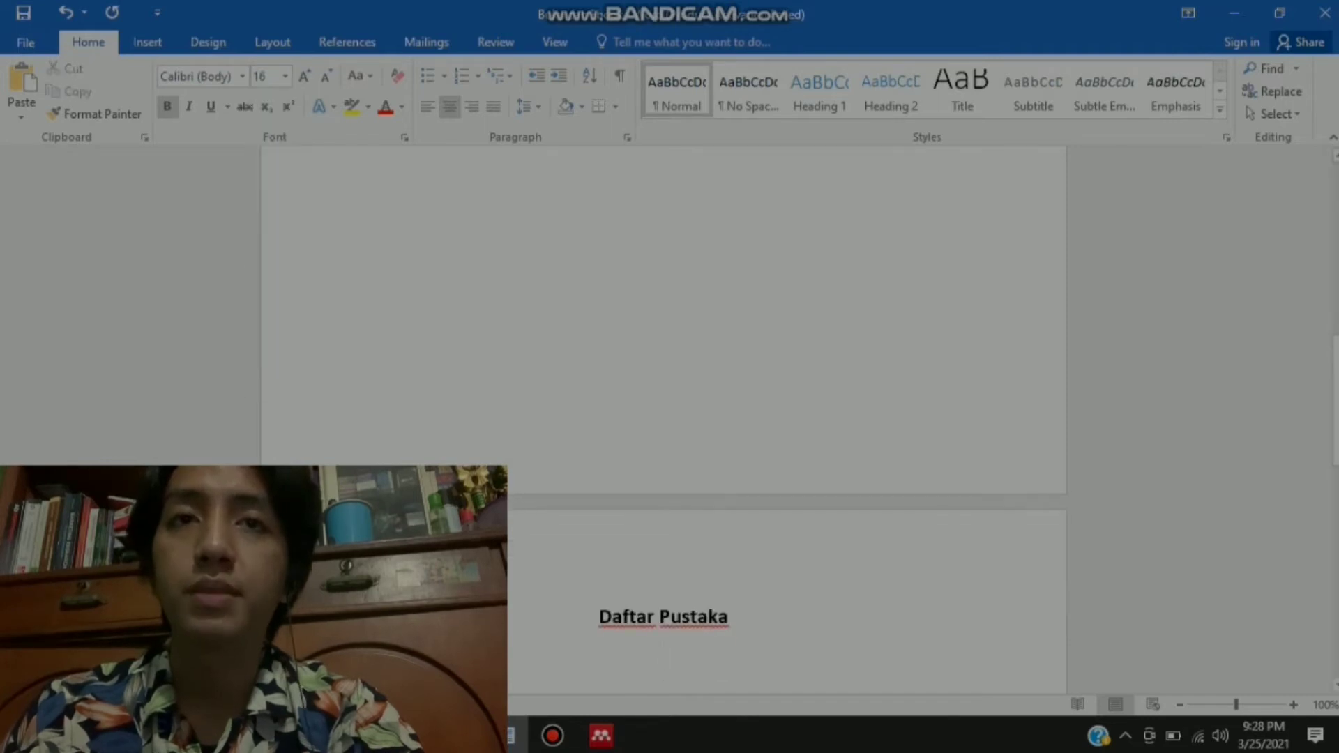
{"action": "left_click", "coordinate": [347, 42]}
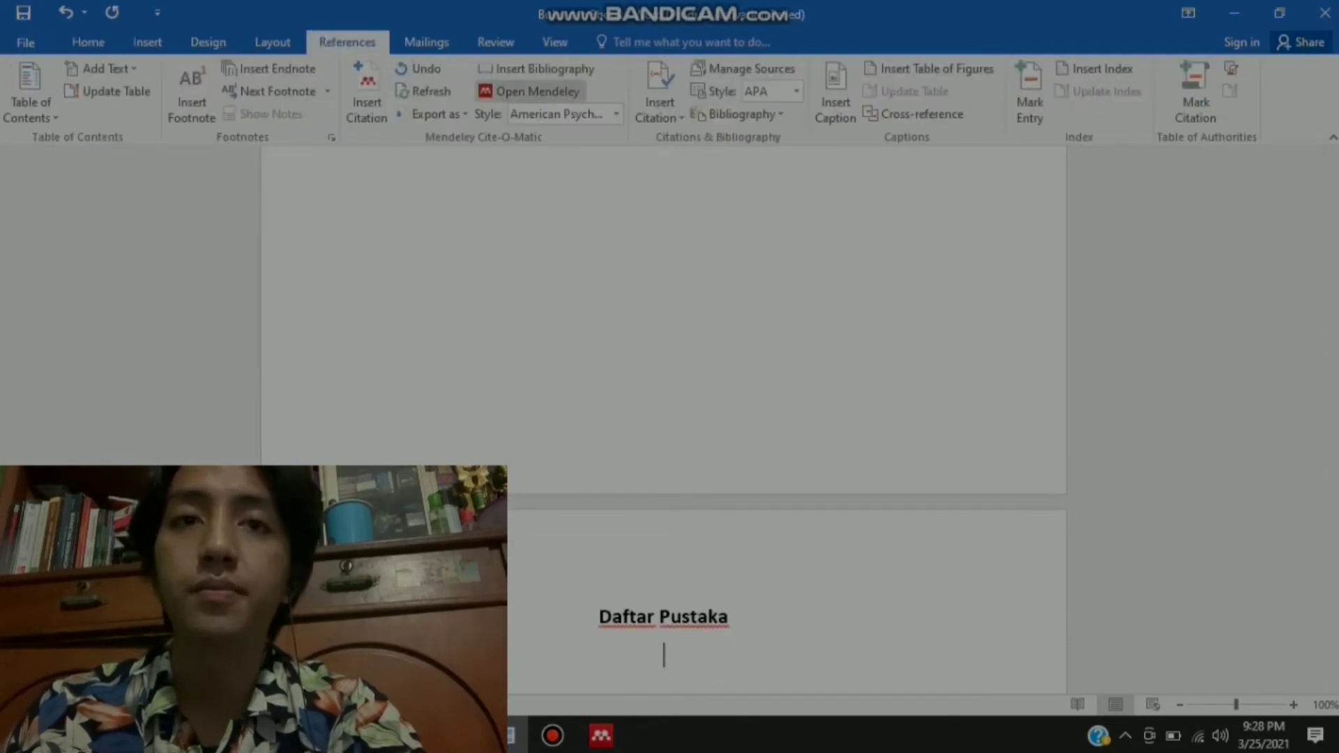
{"action": "left_click", "coordinate": [537, 69]}
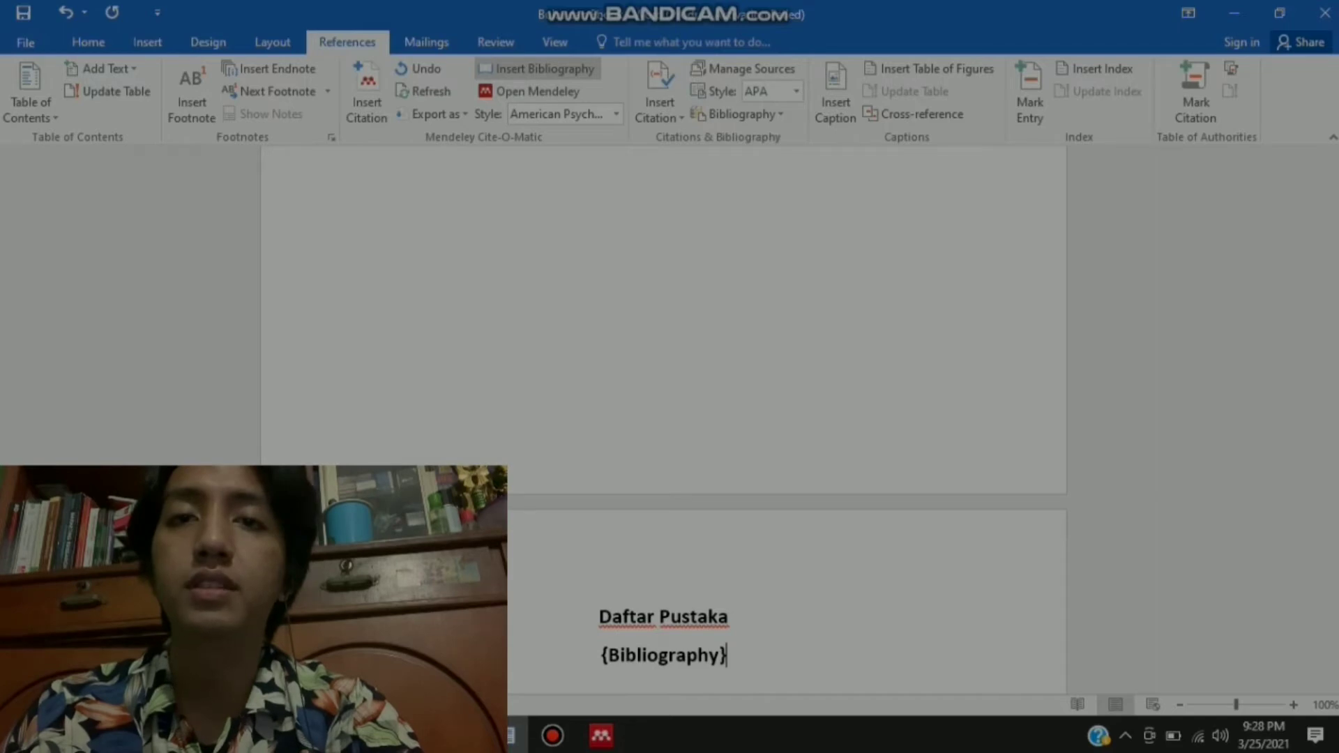
{"action": "left_click_drag", "start_coordinate": [1336, 409], "coordinate": [1336, 521]}
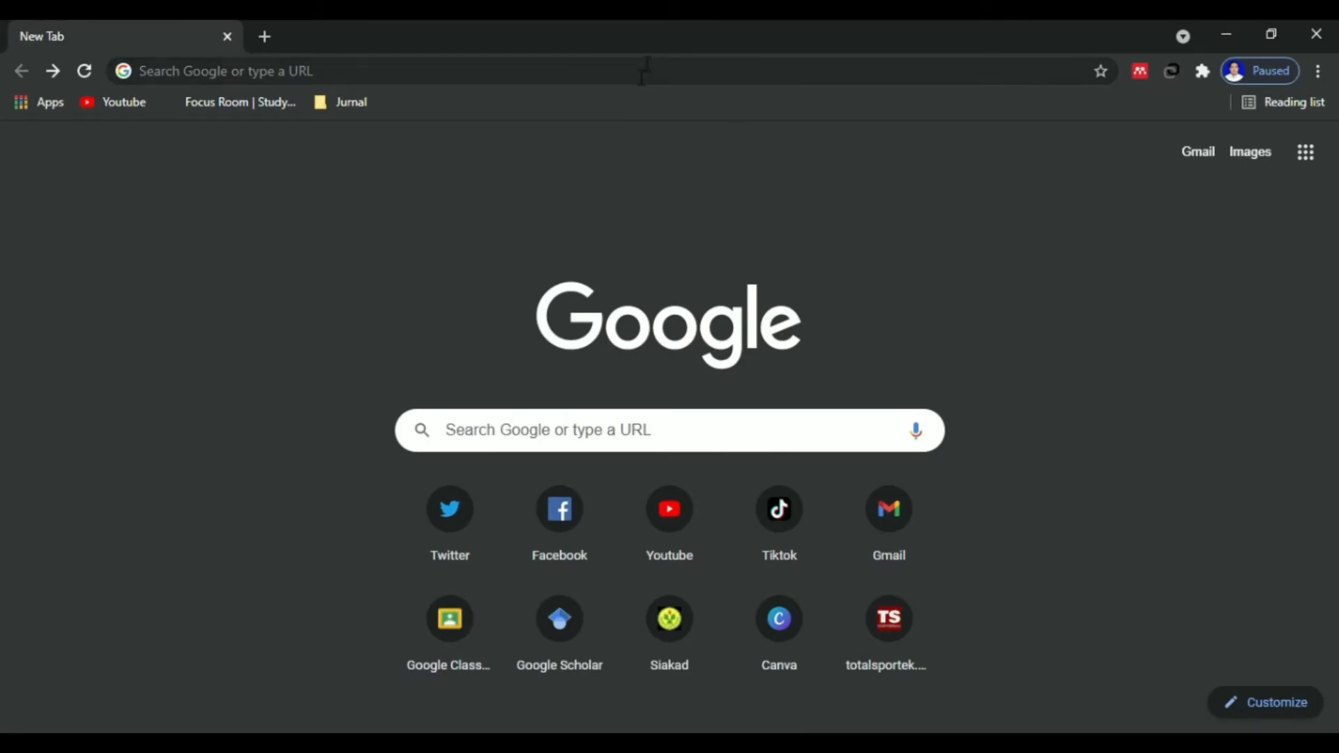
Switch to the Chrome browser, open turnitin.com and go to the account login
{"action": "left_click", "coordinate": [620, 71]}
{"action": "type", "text": "turnitin.com"}
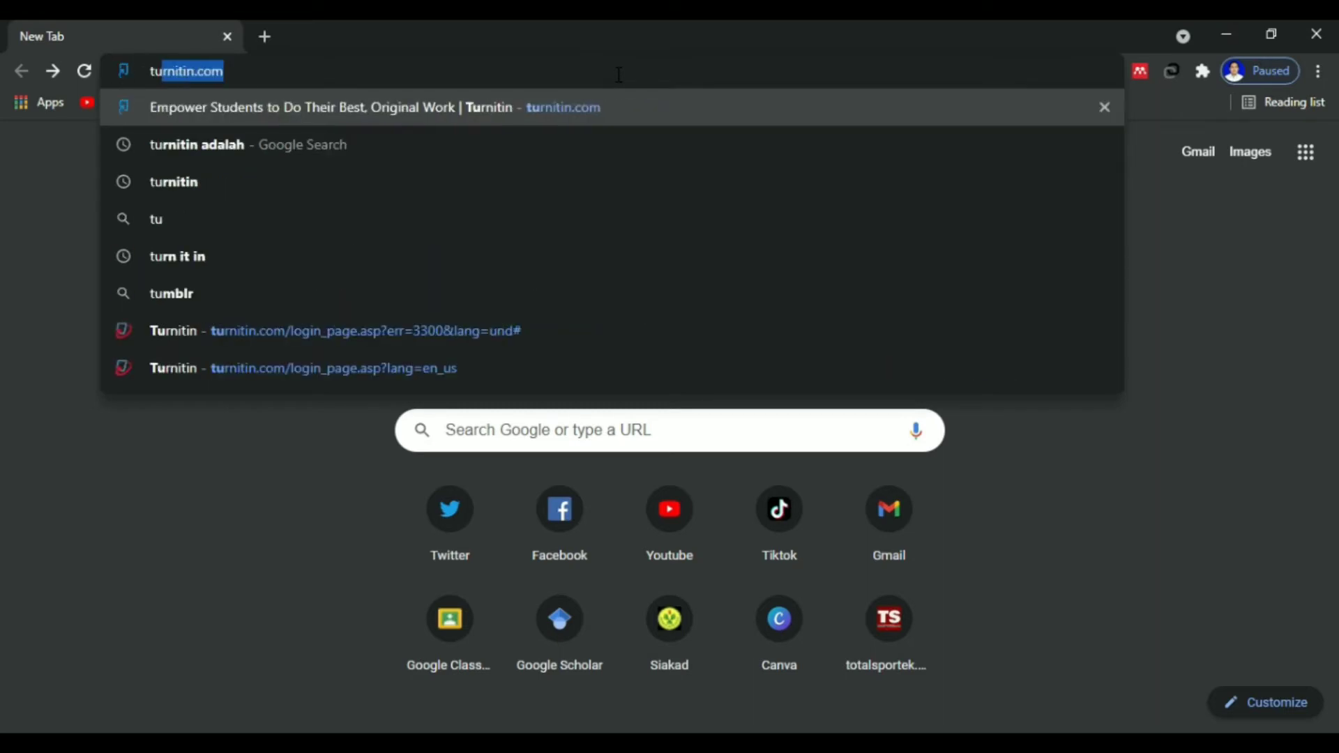
{"action": "key", "text": "Return"}
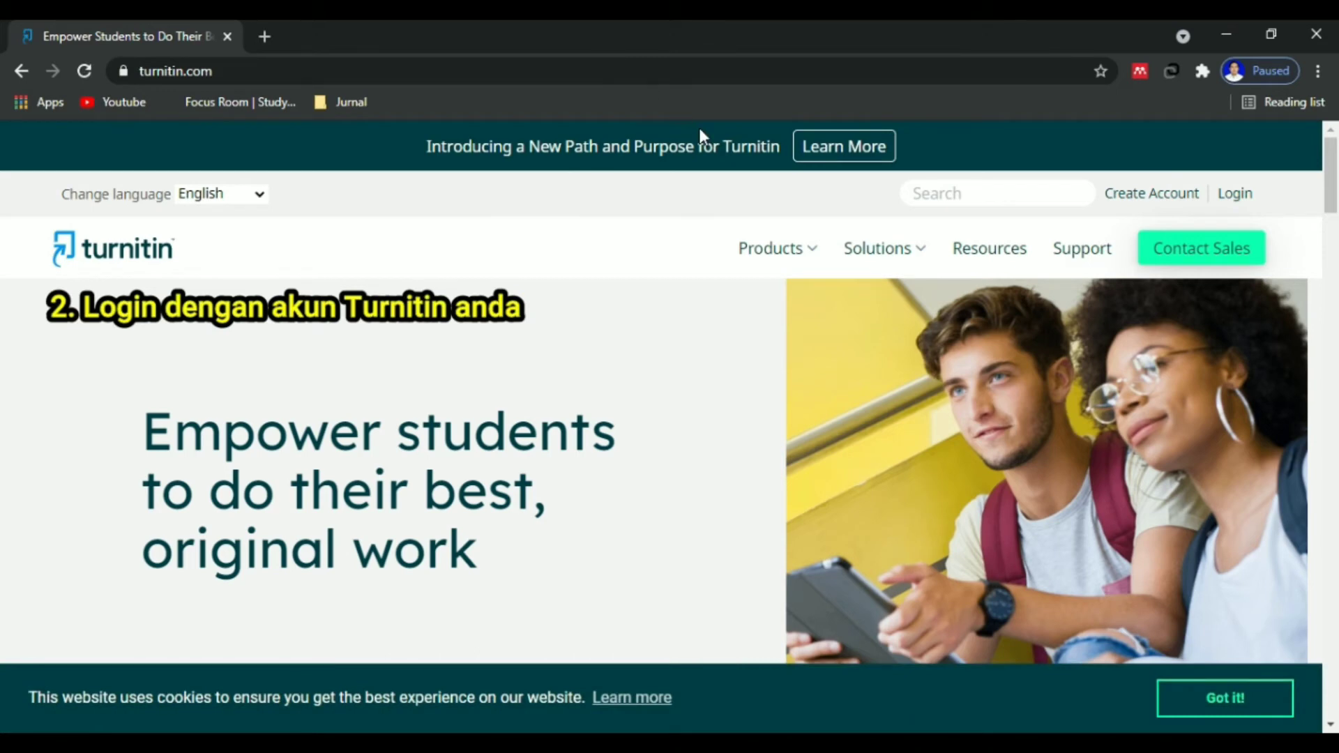
{"action": "left_click", "coordinate": [1236, 197]}
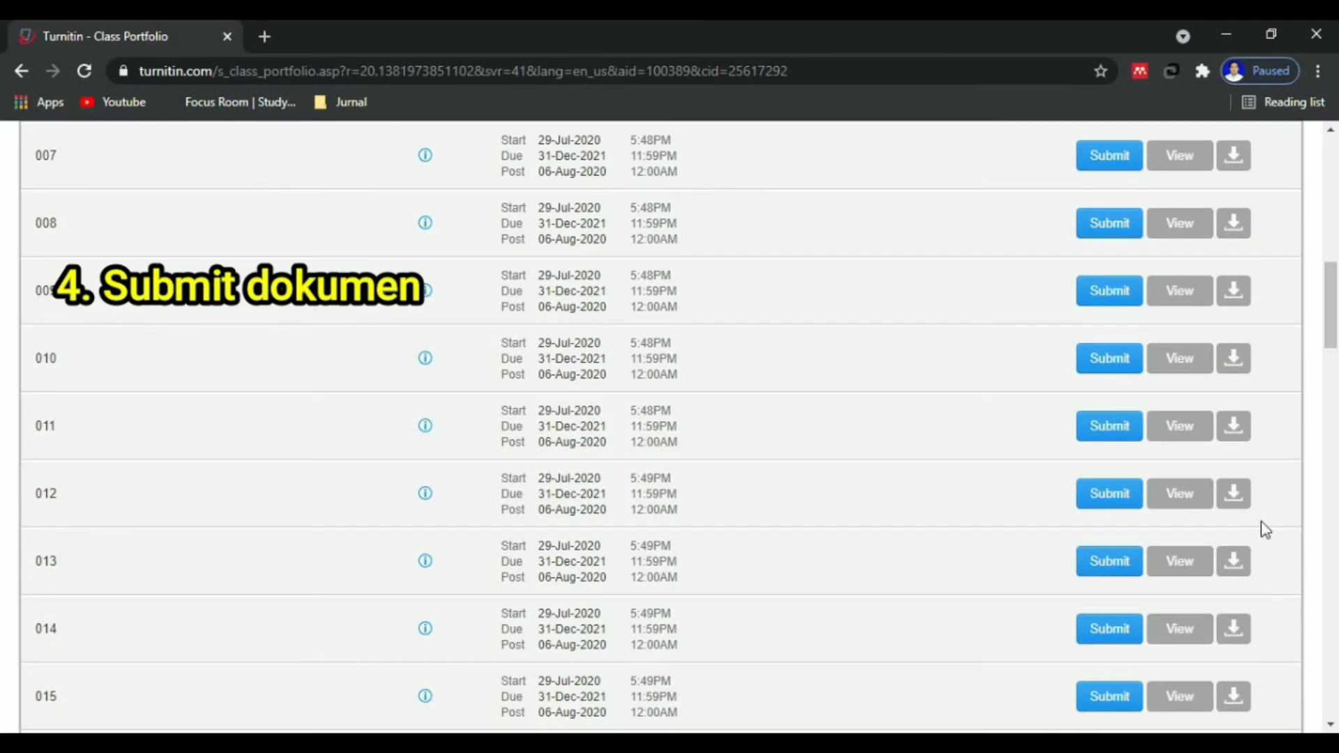
Start a single file submission for assignment 007 with the submission title TESTING TURNITIN
{"action": "left_click", "coordinate": [1100, 168]}
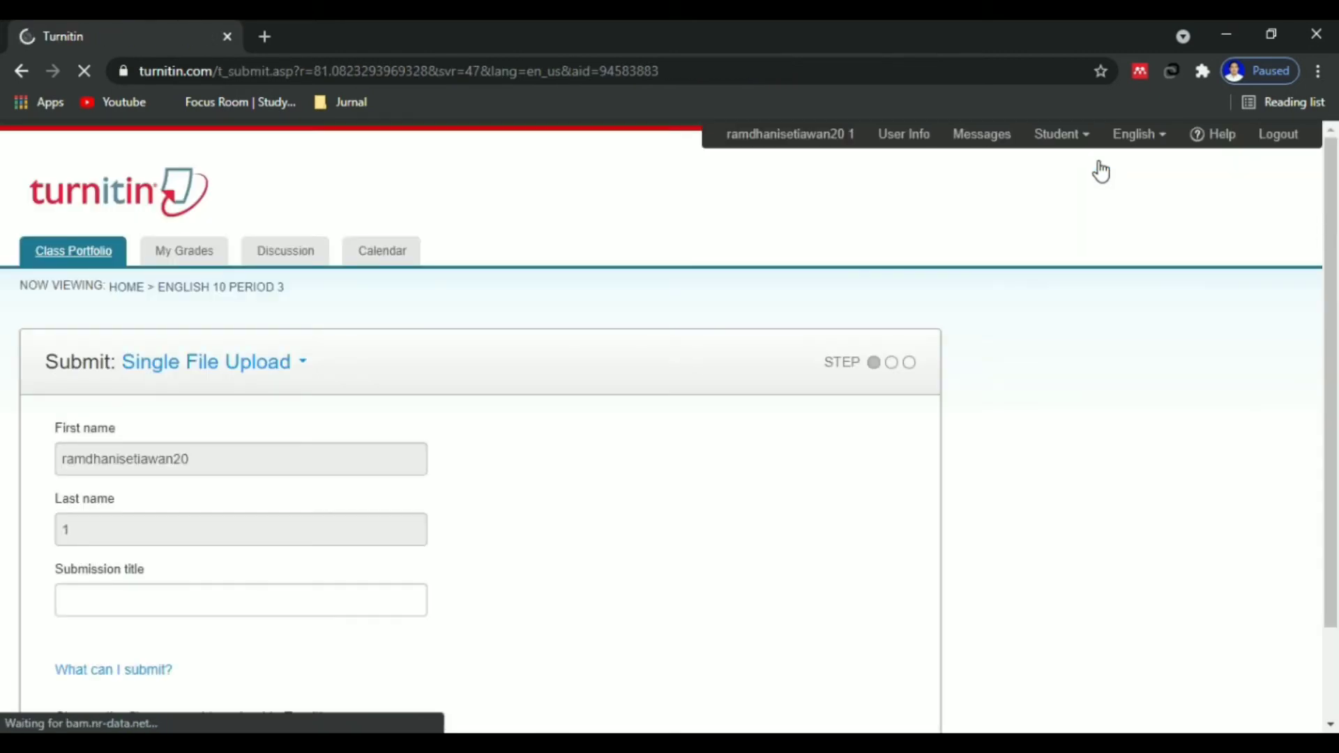
{"action": "scroll", "coordinate": [92, 417], "scroll_direction": "down", "scroll_amount": 3}
{"action": "left_click", "coordinate": [91, 412]}
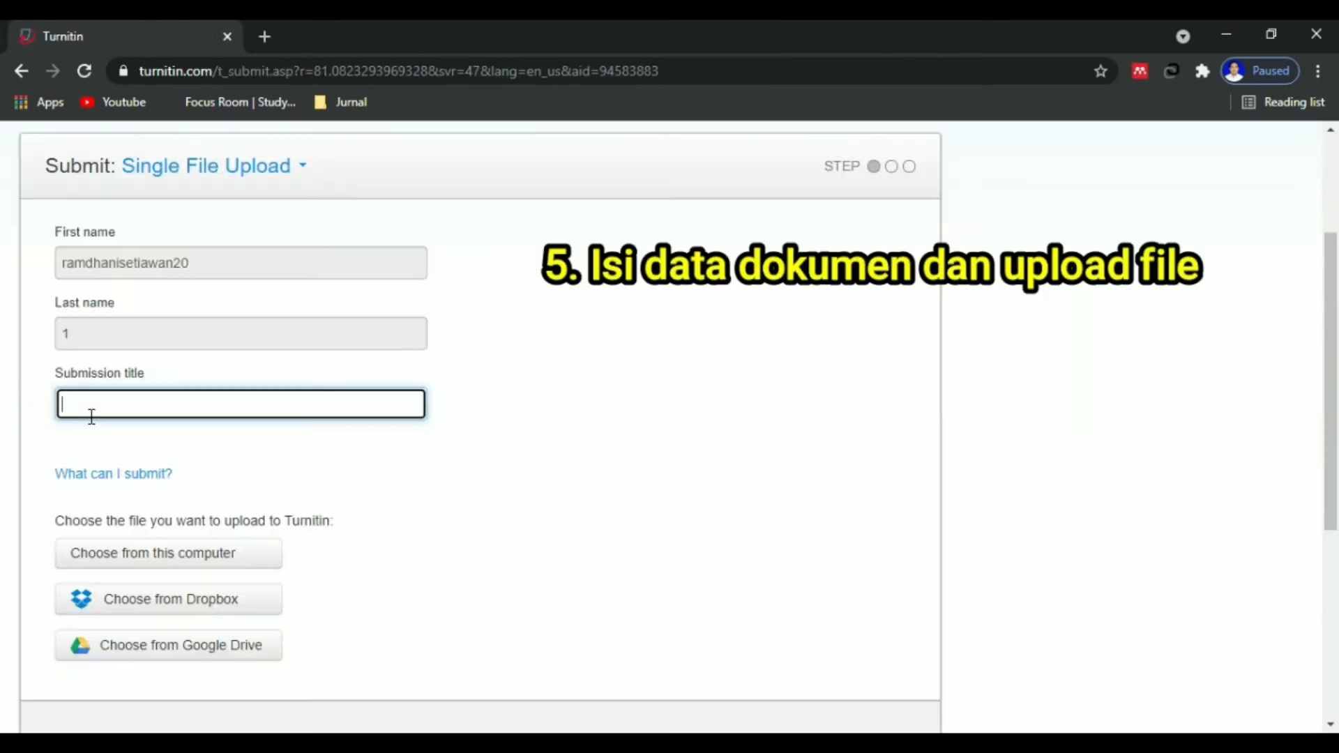
{"action": "type", "text": "TESTING TURNITIN"}
Choose DEMOKRASI DALAM PENGGUNAAN MEDIA SOSIAL.pdf from the TESTING folder on the Desktop and upload it
{"action": "left_click", "coordinate": [135, 558]}
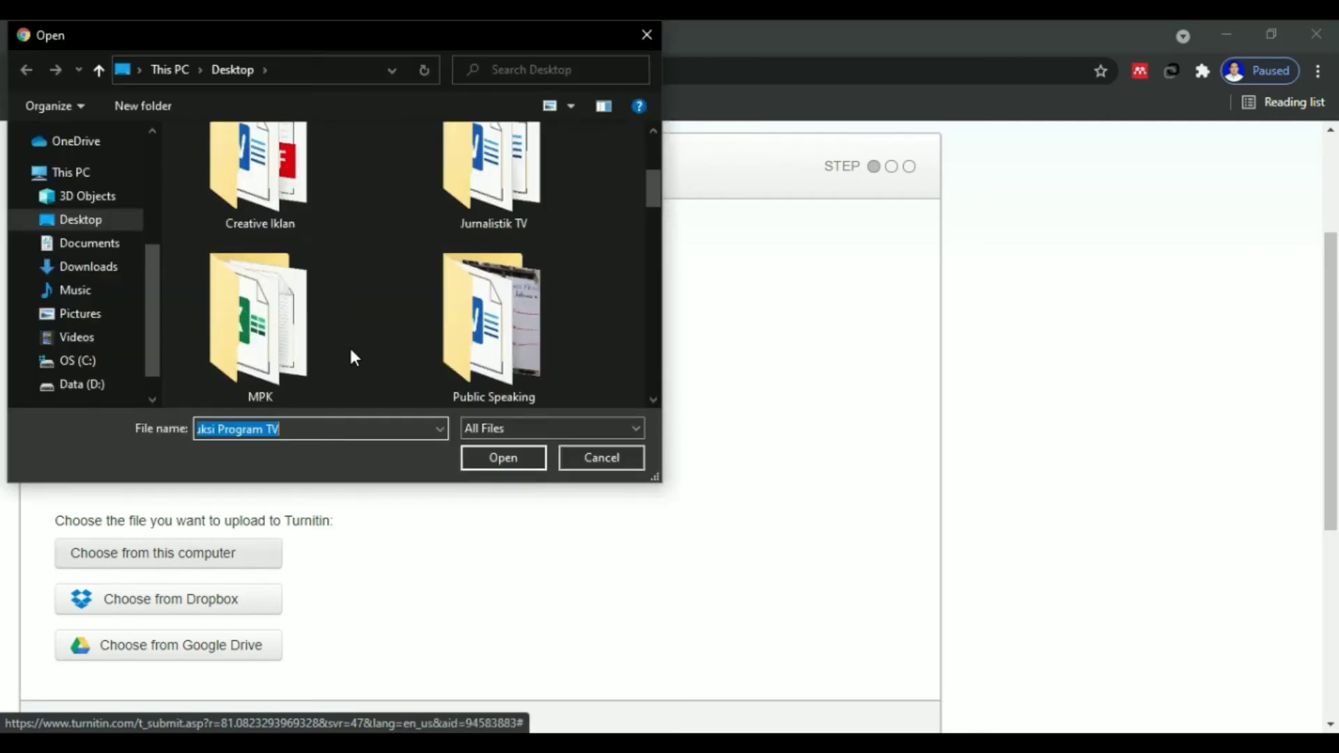
{"action": "scroll", "coordinate": [349, 353], "scroll_direction": "down", "scroll_amount": 3}
{"action": "double_click", "coordinate": [493, 315]}
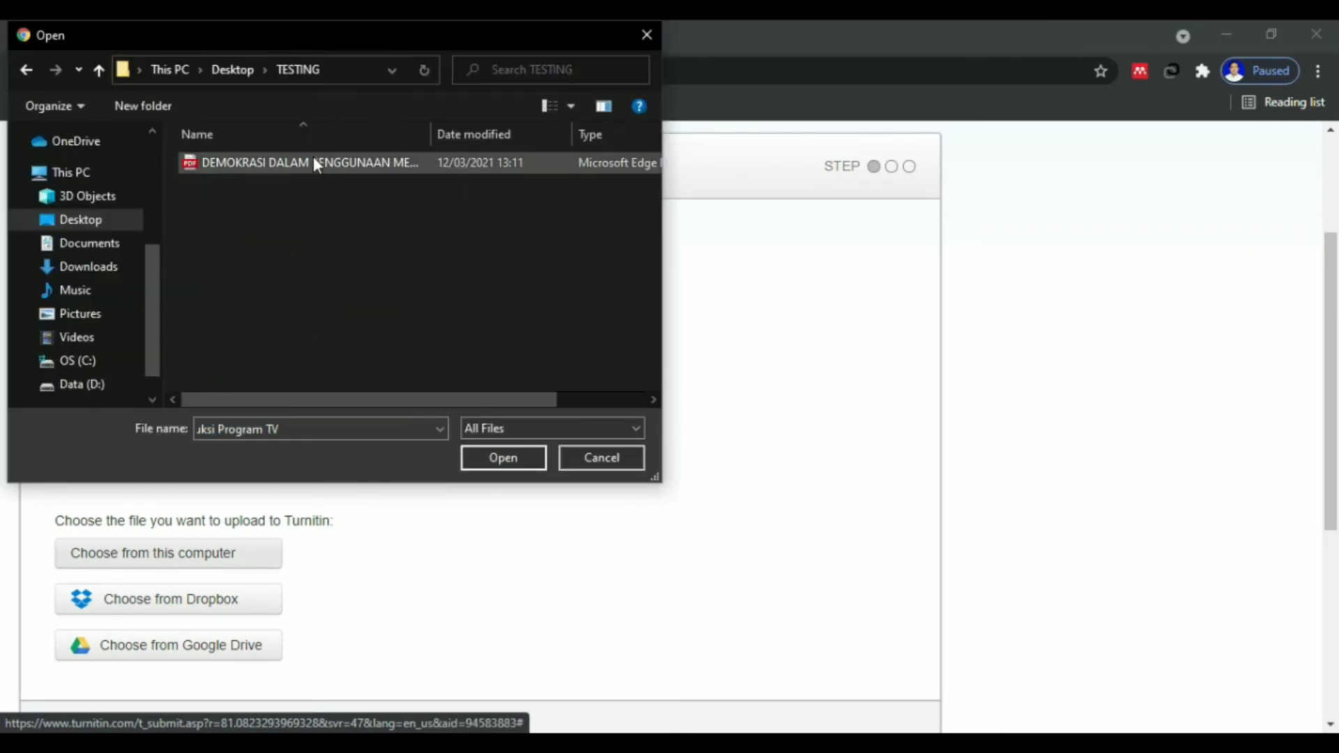
{"action": "double_click", "coordinate": [307, 165]}
{"action": "scroll", "coordinate": [705, 499], "scroll_direction": "down", "scroll_amount": 2}
{"action": "left_click", "coordinate": [90, 616]}
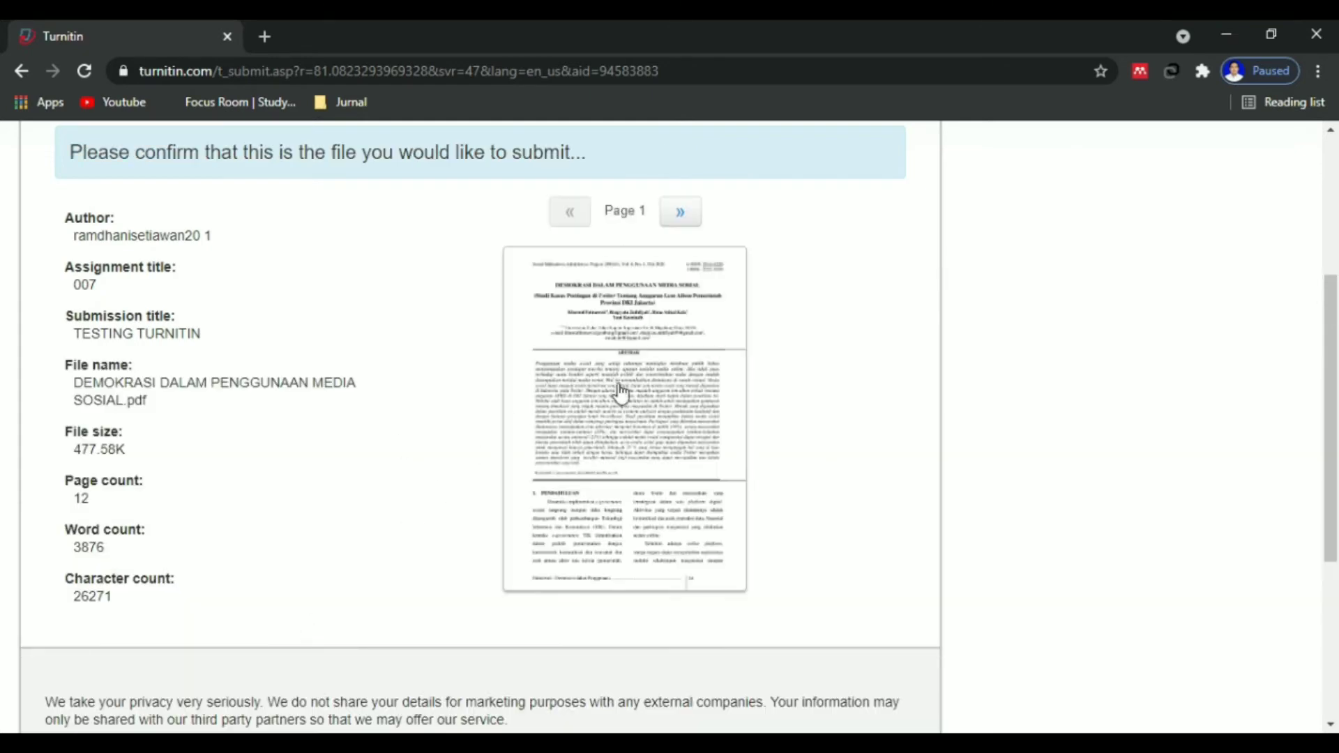
Check page 2 of the uploaded file's preview and its submission details, and confirm the submission
{"action": "left_click", "coordinate": [692, 218]}
{"action": "scroll", "coordinate": [401, 380], "scroll_direction": "down", "scroll_amount": 5}
{"action": "scroll", "coordinate": [284, 346], "scroll_direction": "up", "scroll_amount": 7}
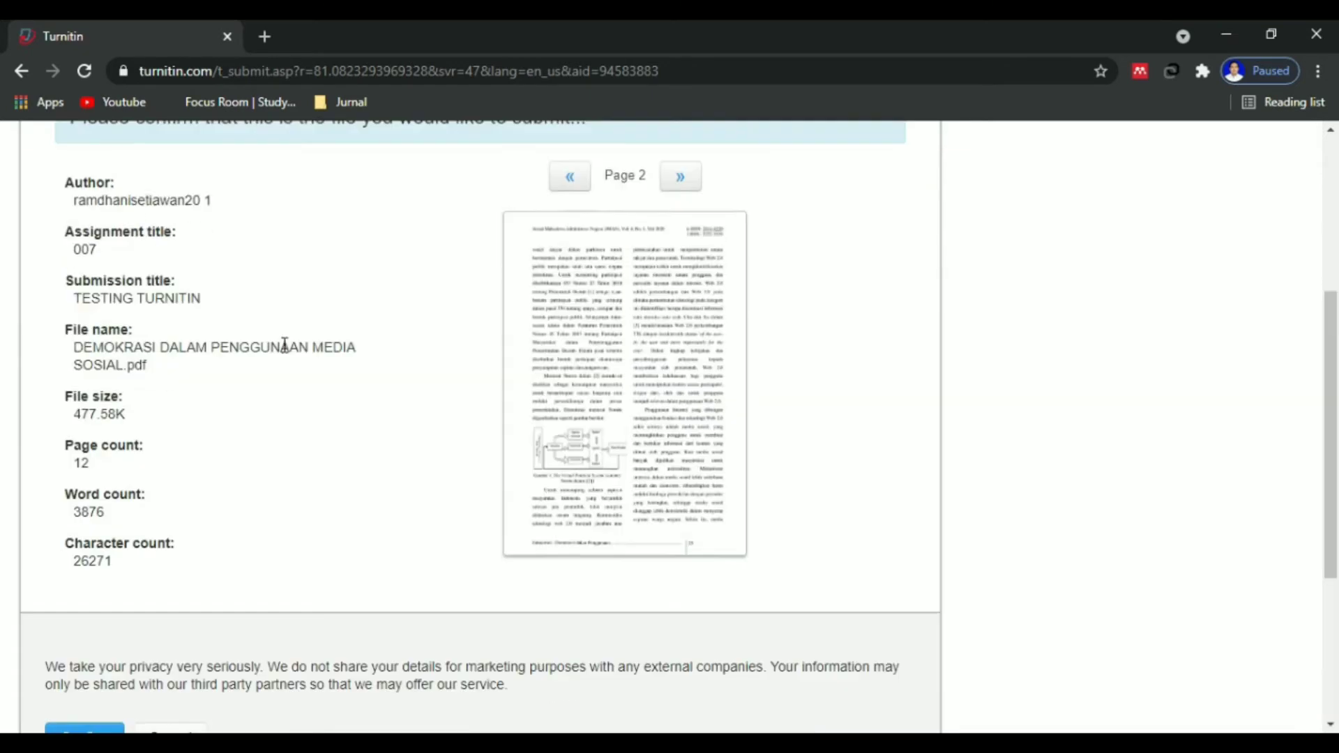
{"action": "scroll", "coordinate": [286, 348], "scroll_direction": "down", "scroll_amount": 5}
{"action": "left_click", "coordinate": [95, 543]}
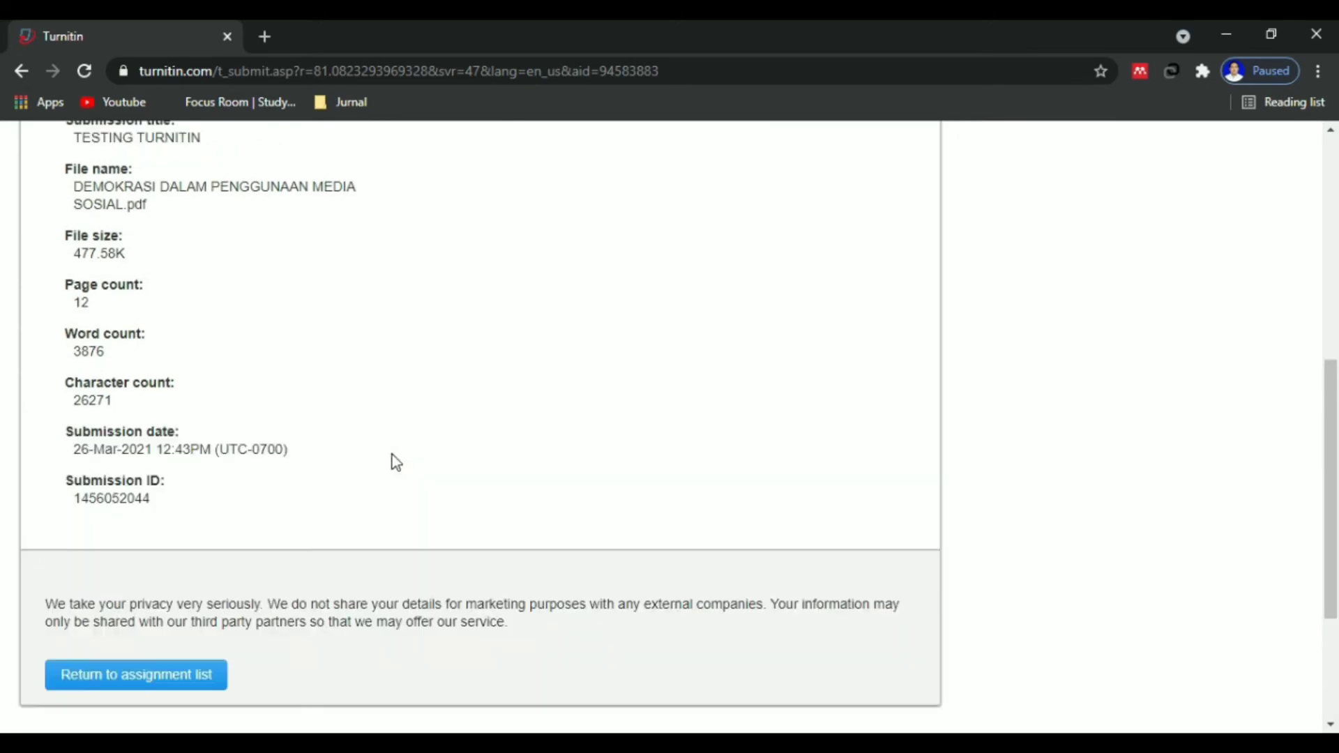
Review the submission's digital receipt and return to the assignment list
{"action": "scroll", "coordinate": [404, 363], "scroll_direction": "up", "scroll_amount": 4}
{"action": "left_click_drag", "start_coordinate": [73, 216], "coordinate": [529, 251]}
{"action": "left_click", "coordinate": [391, 376]}
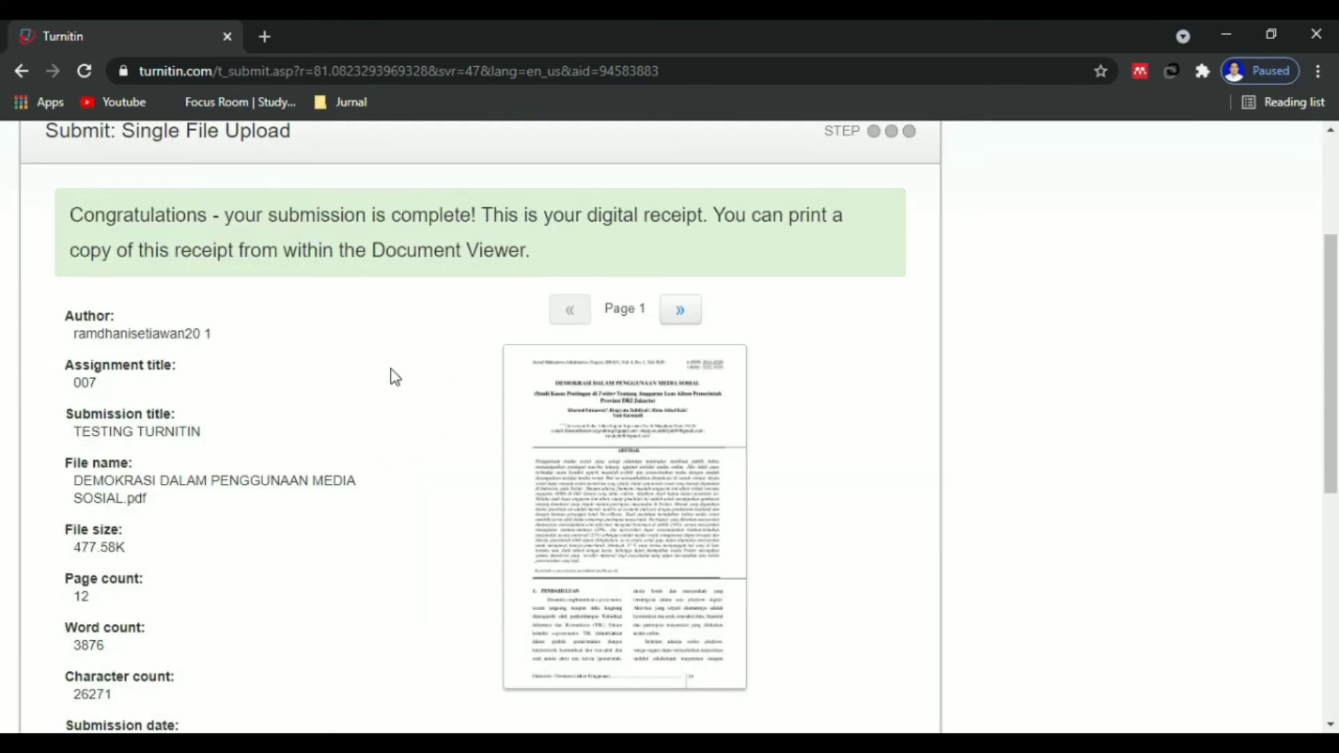
{"action": "scroll", "coordinate": [314, 432], "scroll_direction": "down", "scroll_amount": 6}
{"action": "left_click", "coordinate": [204, 488]}
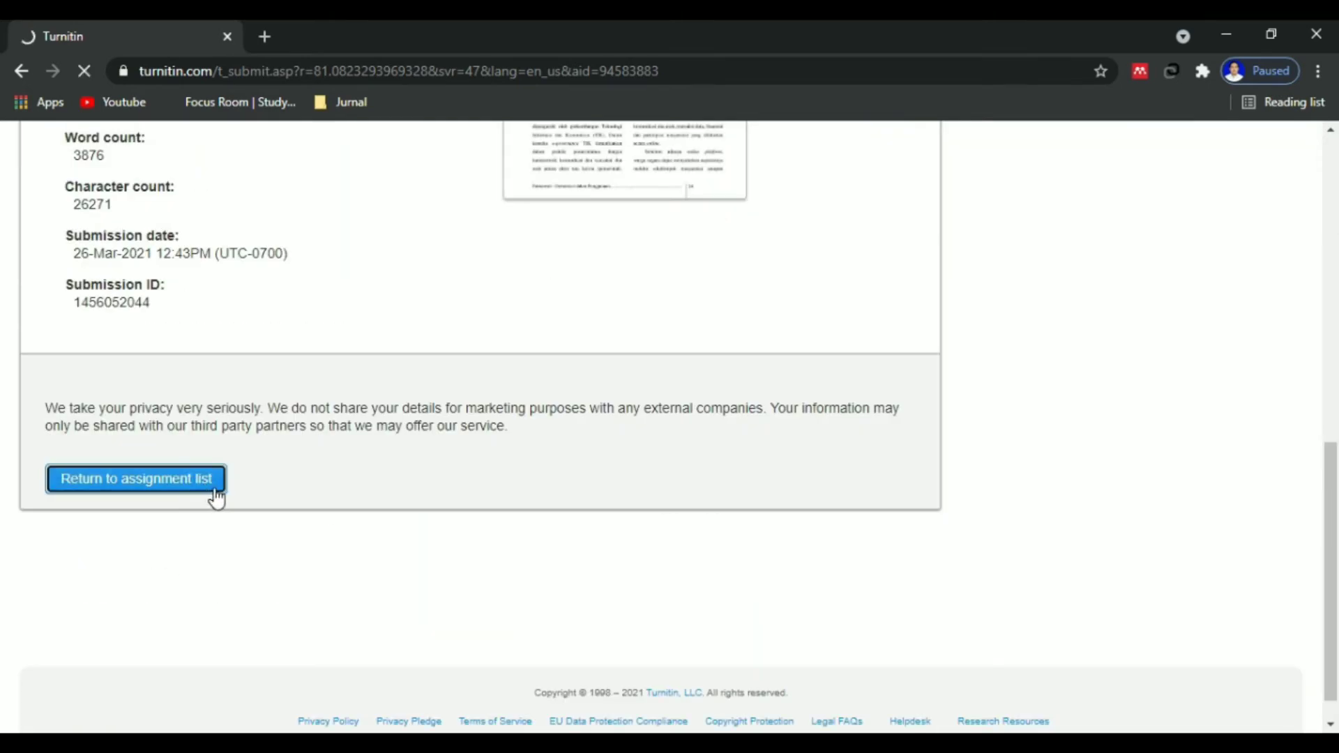
Check the similarity status of assignment 007 in the assignment list
{"action": "scroll", "coordinate": [515, 518], "scroll_direction": "down", "scroll_amount": 10}
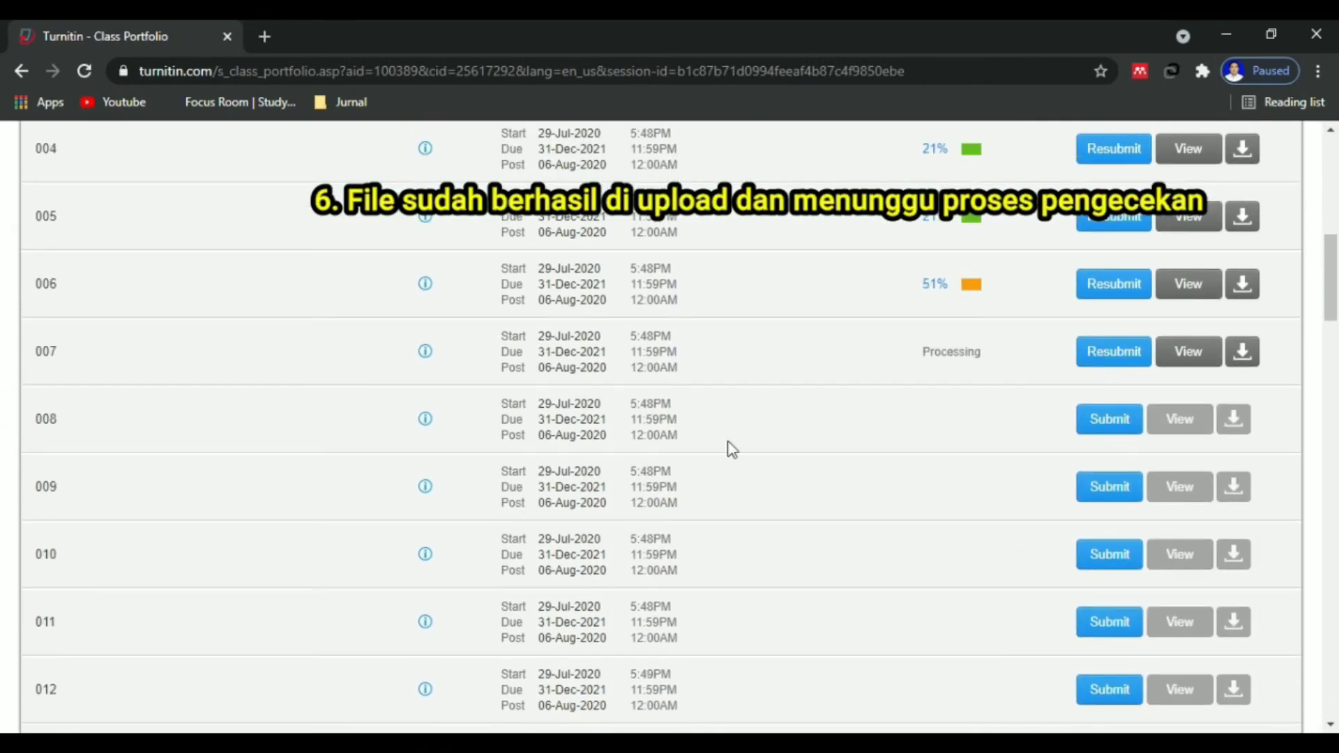
{"action": "scroll", "coordinate": [918, 373], "scroll_direction": "down", "scroll_amount": 3}
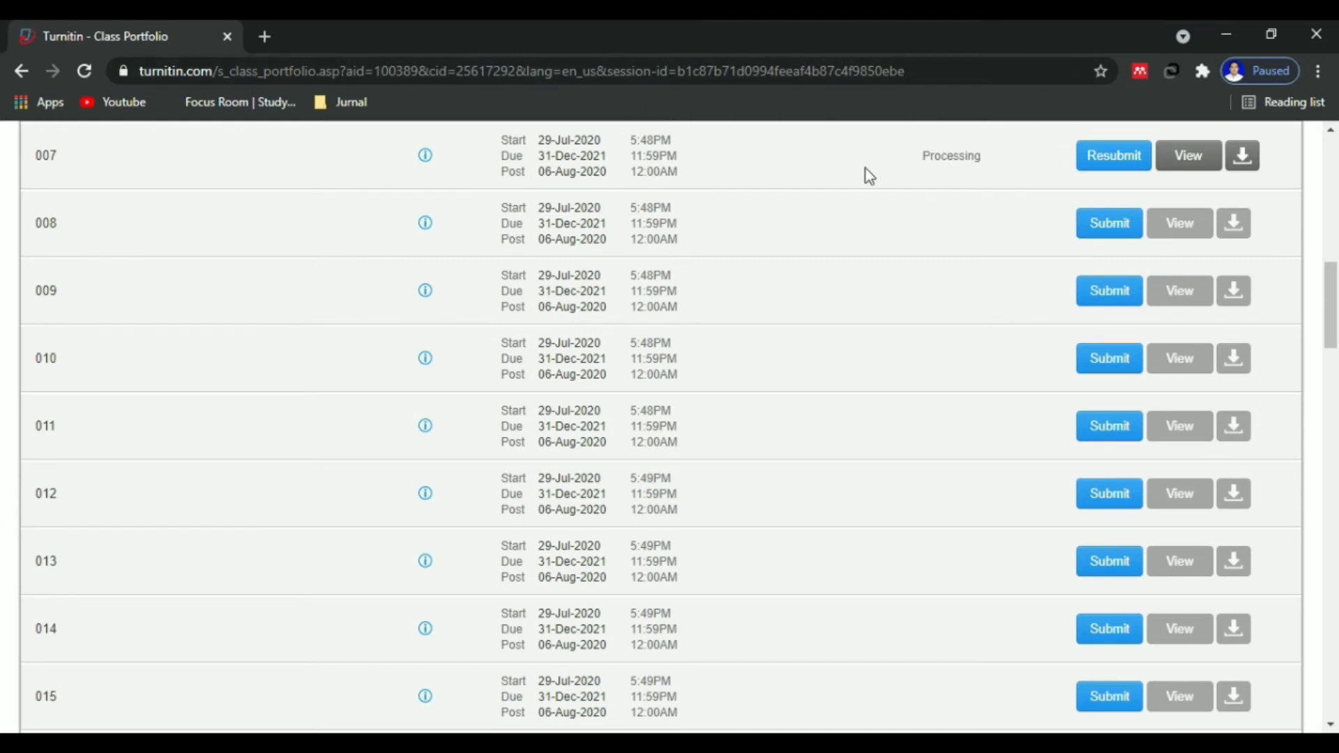
{"action": "left_click_drag", "start_coordinate": [910, 161], "coordinate": [975, 161]}
{"action": "left_click", "coordinate": [998, 163]}
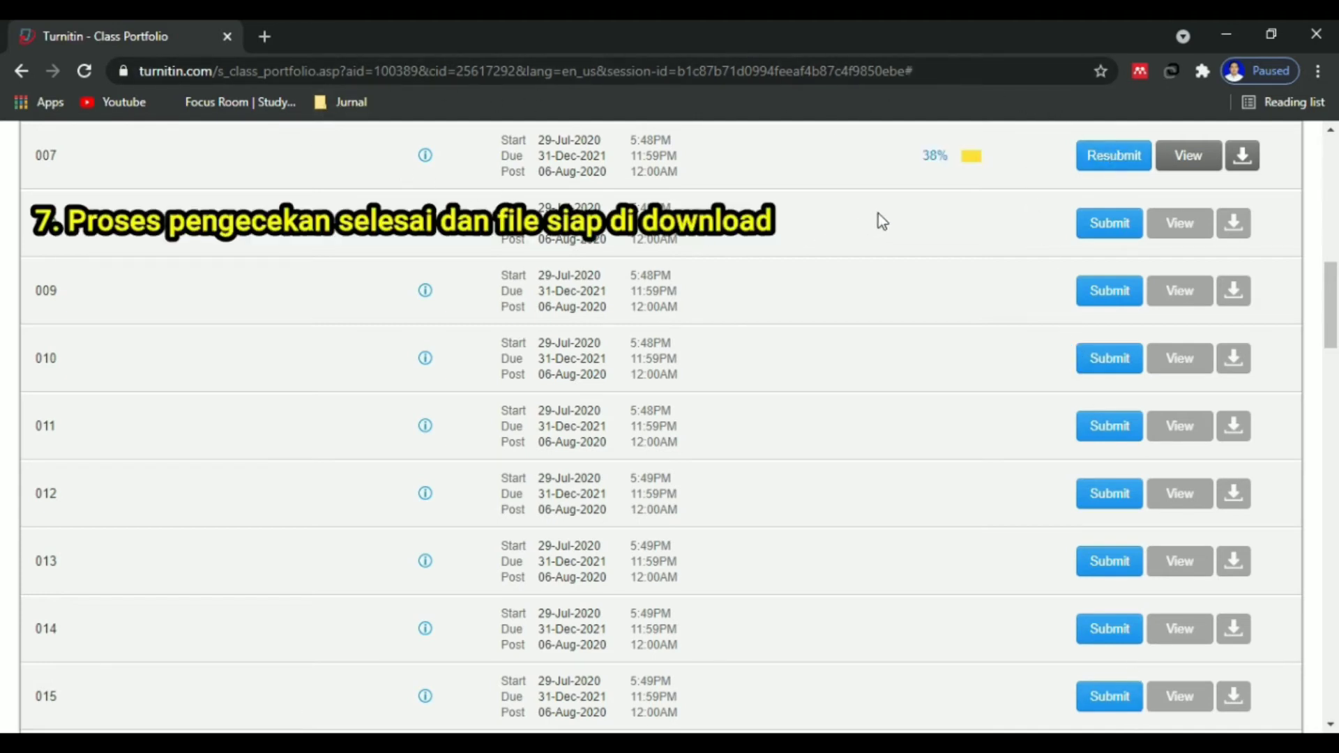
Open the similarity report of assignment 007 and download its current view, looking through the highlighted matches
{"action": "left_click", "coordinate": [1186, 159]}
{"action": "left_click", "coordinate": [1307, 174]}
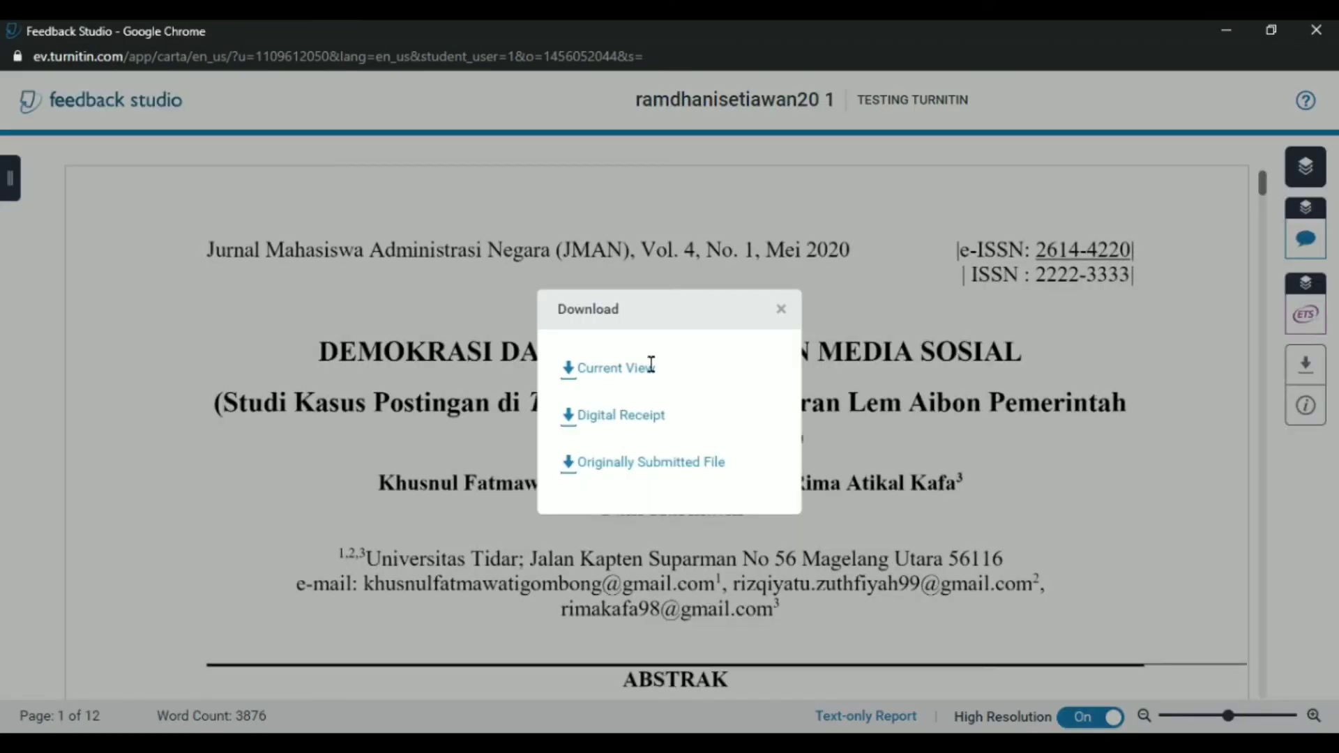
{"action": "left_click", "coordinate": [631, 368]}
{"action": "scroll", "coordinate": [738, 357], "scroll_direction": "down", "scroll_amount": 20}
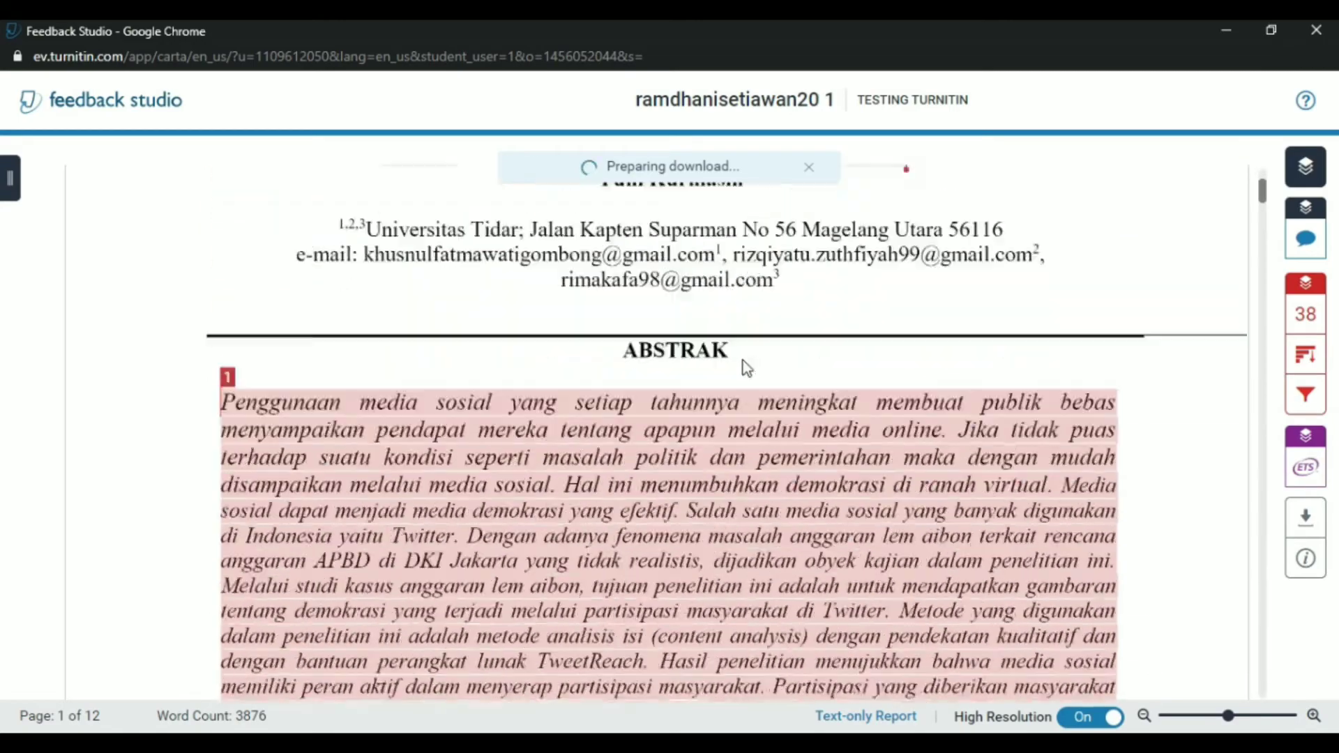
{"action": "scroll", "coordinate": [734, 364], "scroll_direction": "down", "scroll_amount": 15}
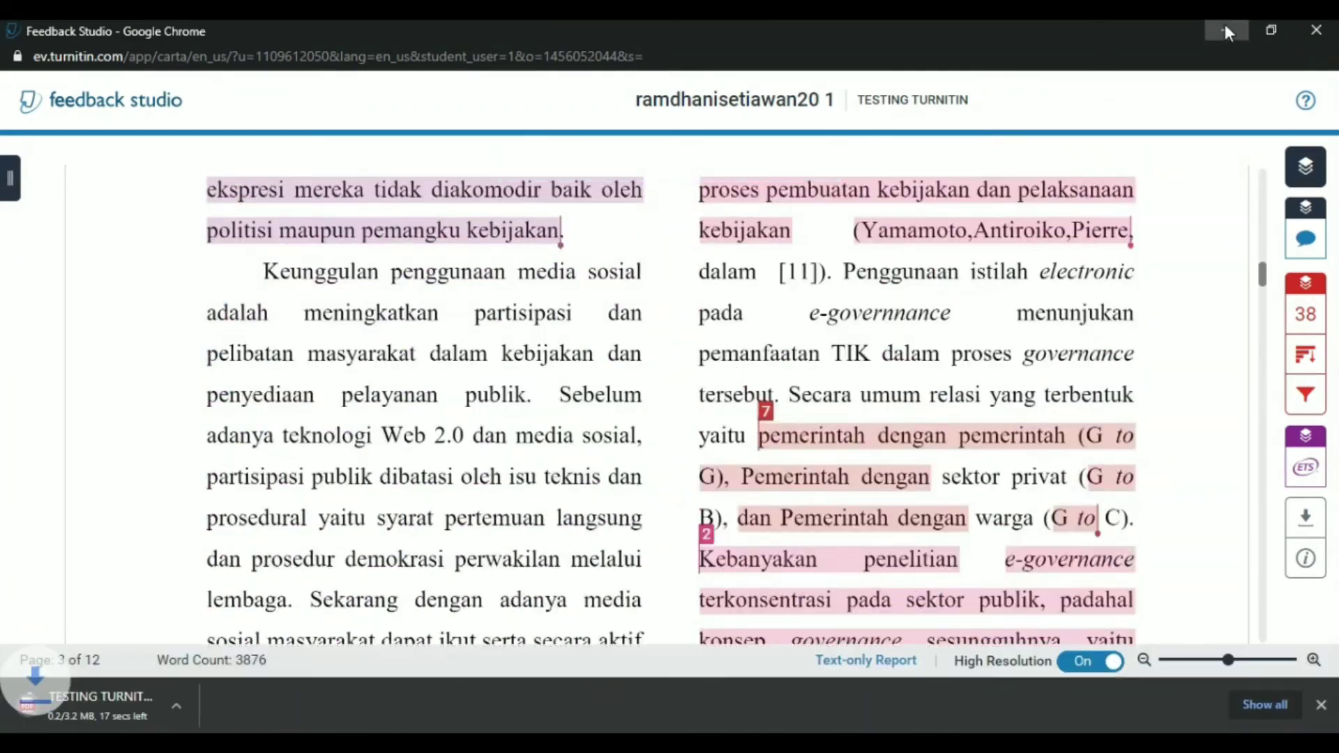
{"action": "left_click", "coordinate": [1225, 31]}
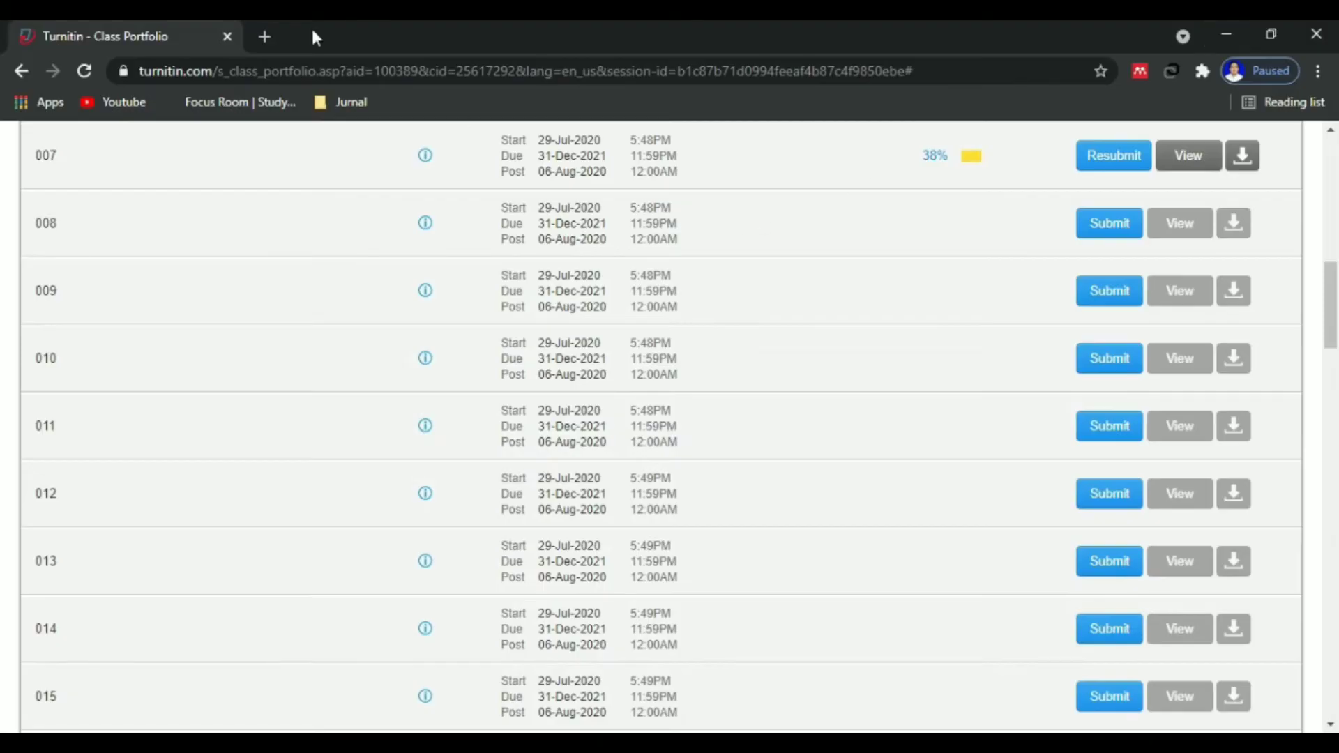
Open the downloaded report TESTING TURNITIN.pdf in the browser and look through its highlighted pages
{"action": "left_click", "coordinate": [681, 627]}
{"action": "left_click", "coordinate": [209, 706]}
{"action": "left_click", "coordinate": [230, 558]}
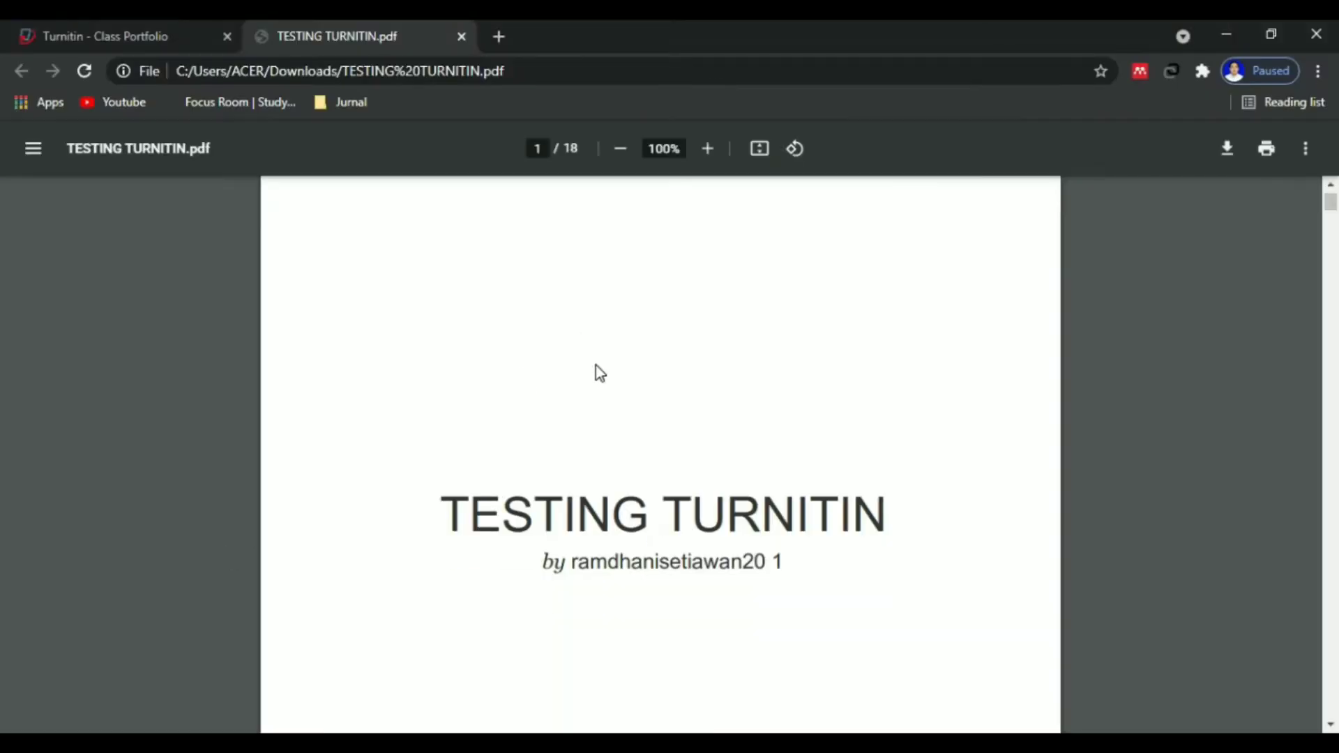
{"action": "scroll", "coordinate": [597, 374], "scroll_direction": "down", "scroll_amount": 20}
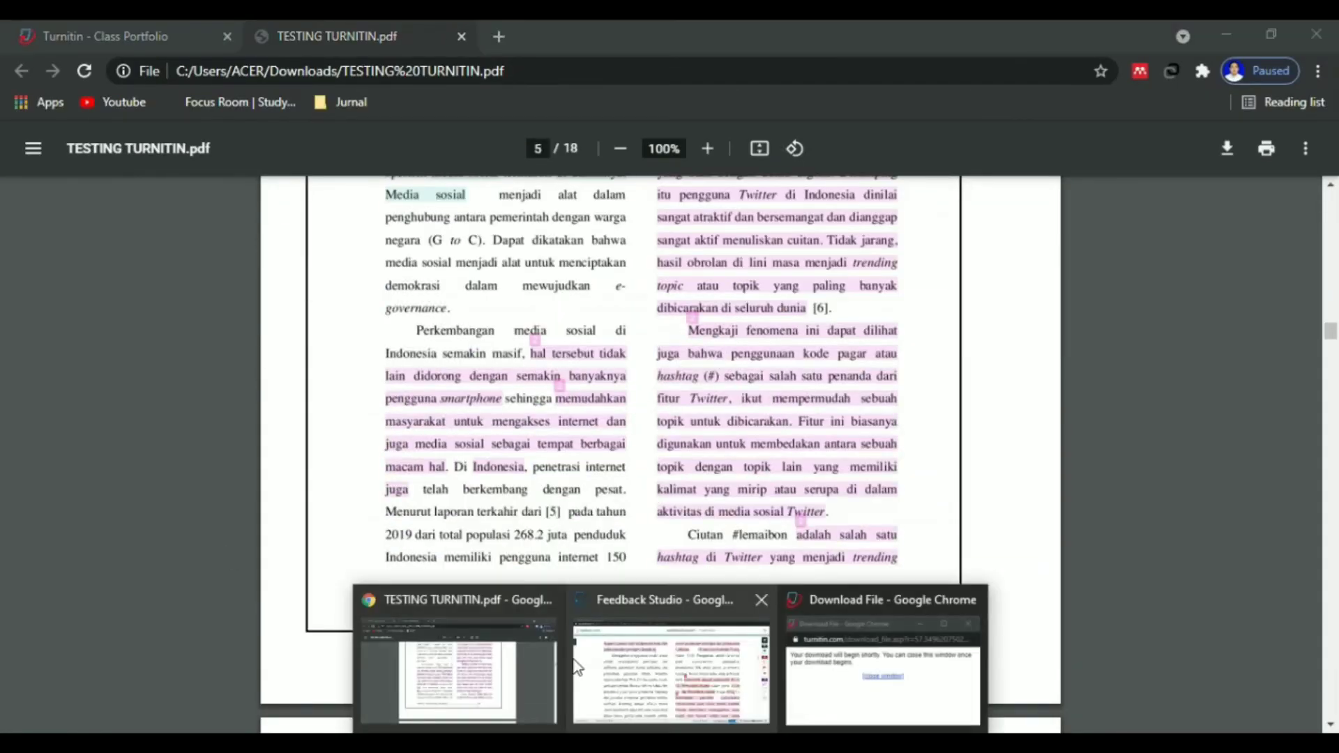
{"action": "left_click", "coordinate": [886, 666]}
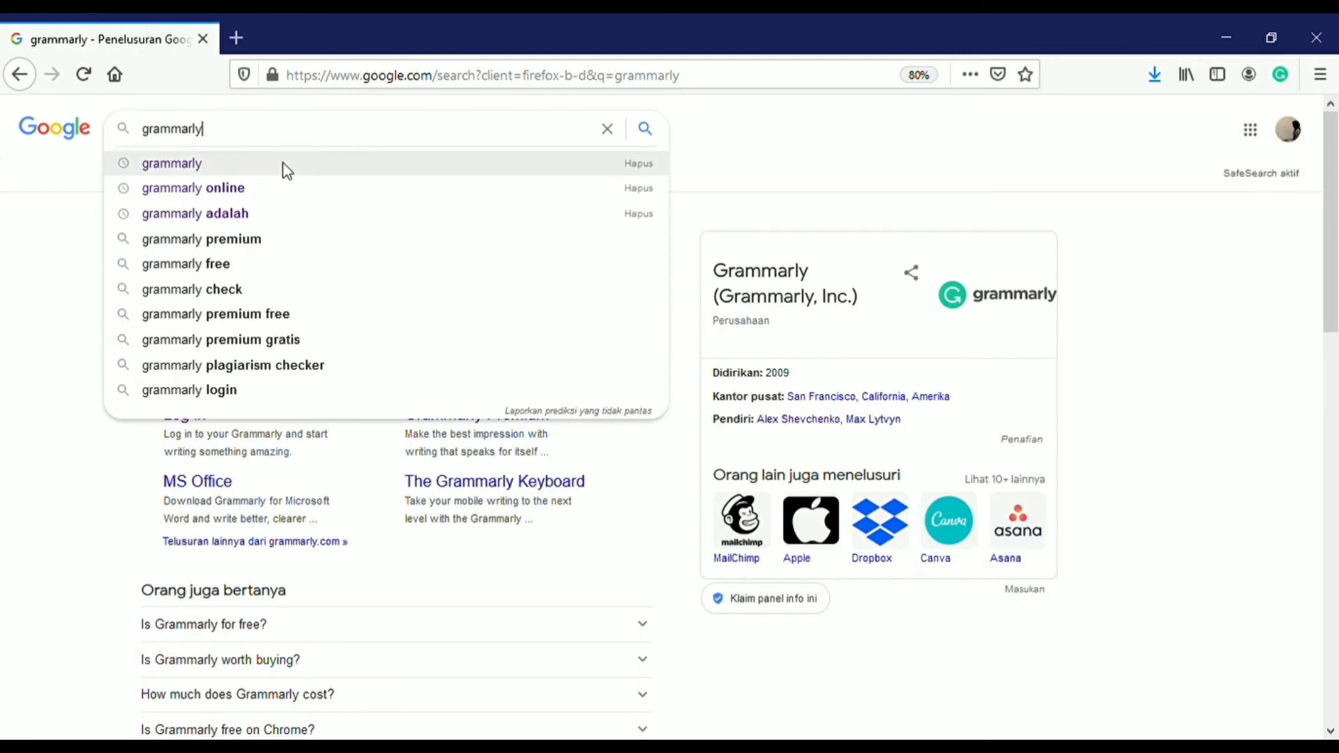
Switch to Firefox, open the Grammarly website from a Google search for grammarly, and log in with a Google account
{"action": "left_click", "coordinate": [287, 164]}
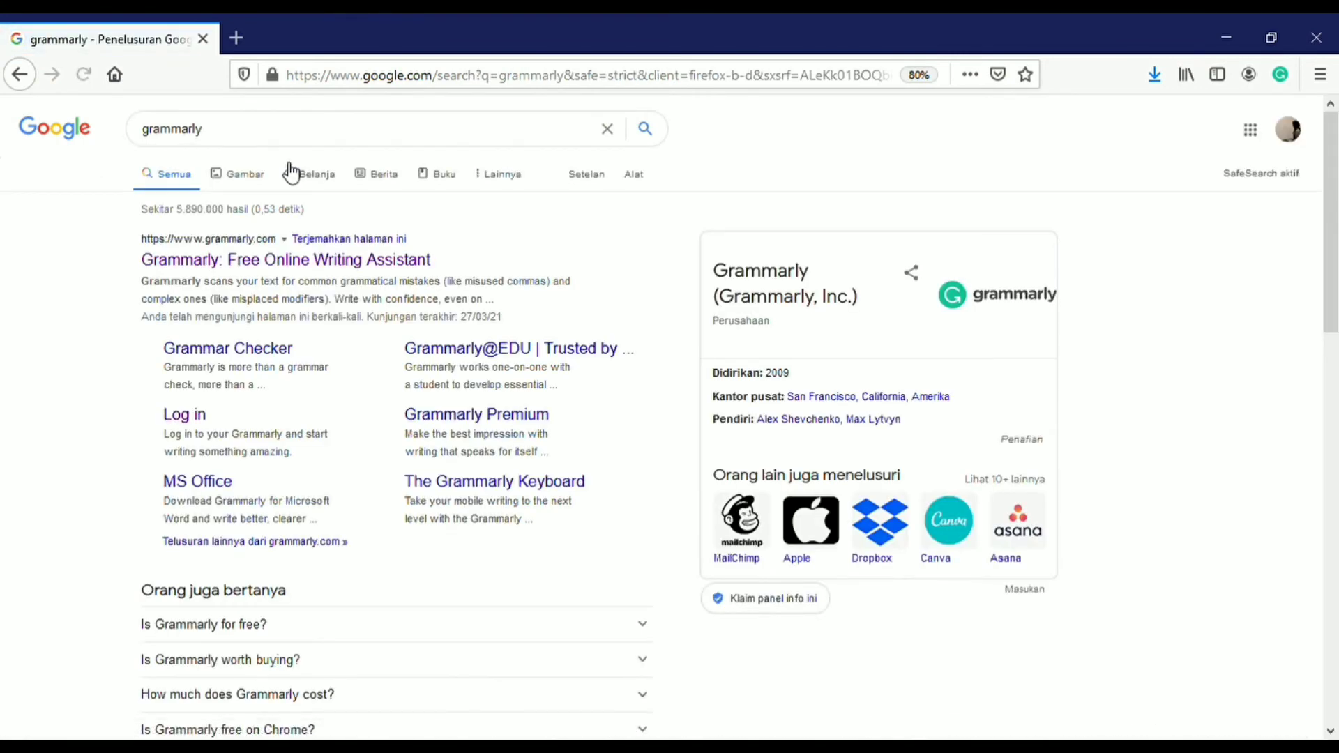
{"action": "left_click", "coordinate": [209, 272]}
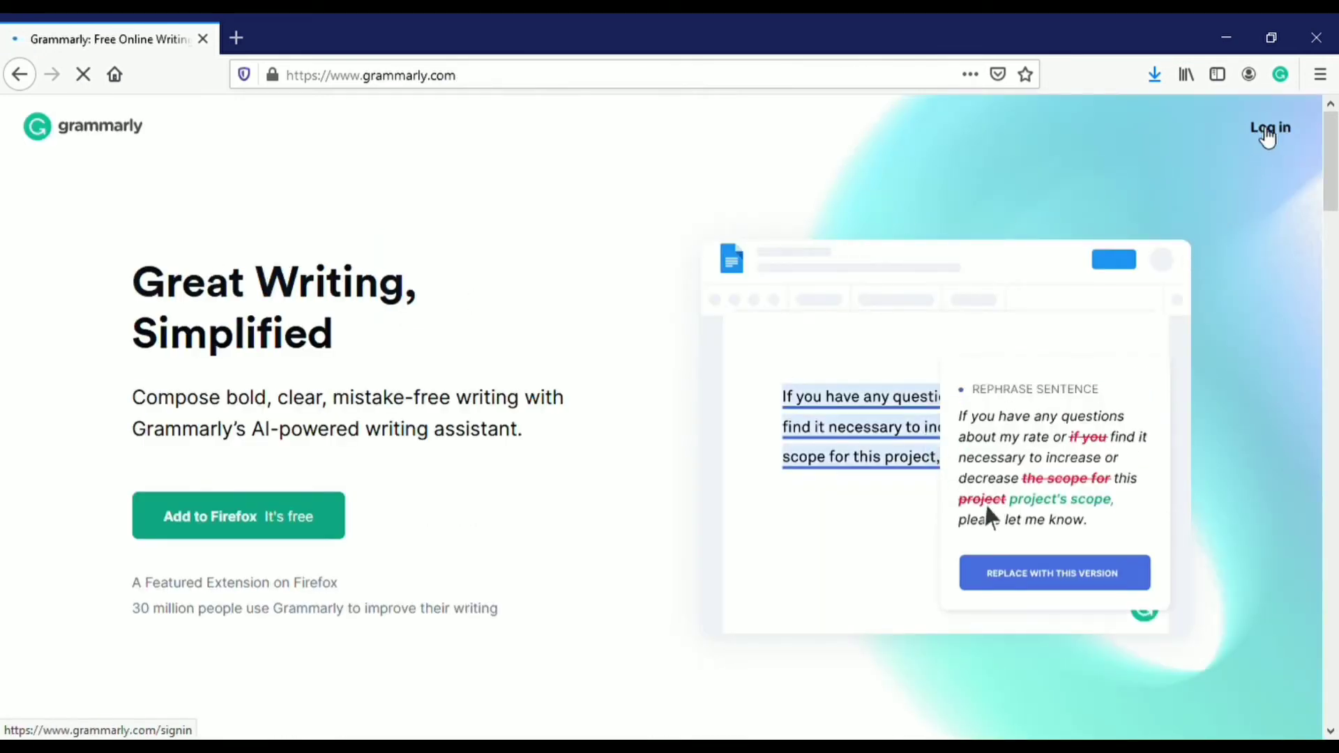
{"action": "left_click", "coordinate": [1274, 131]}
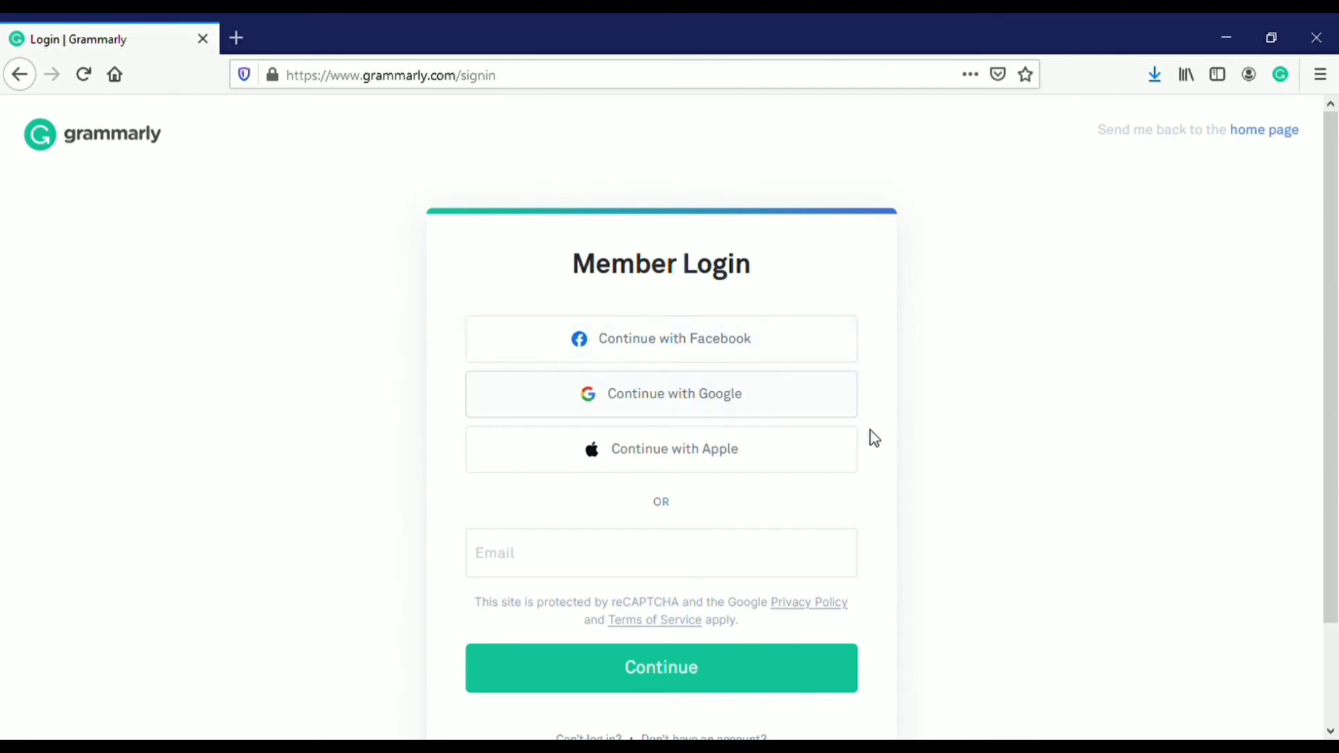
{"action": "left_click", "coordinate": [809, 398]}
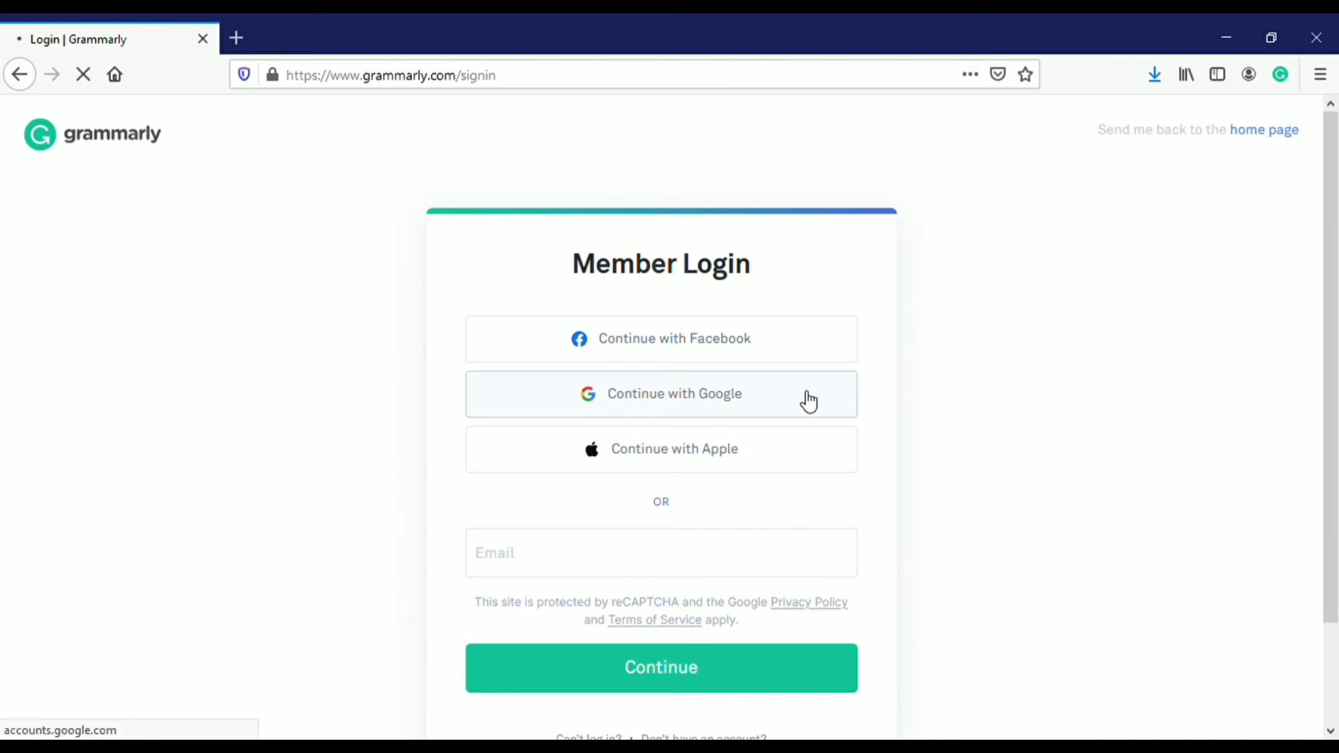